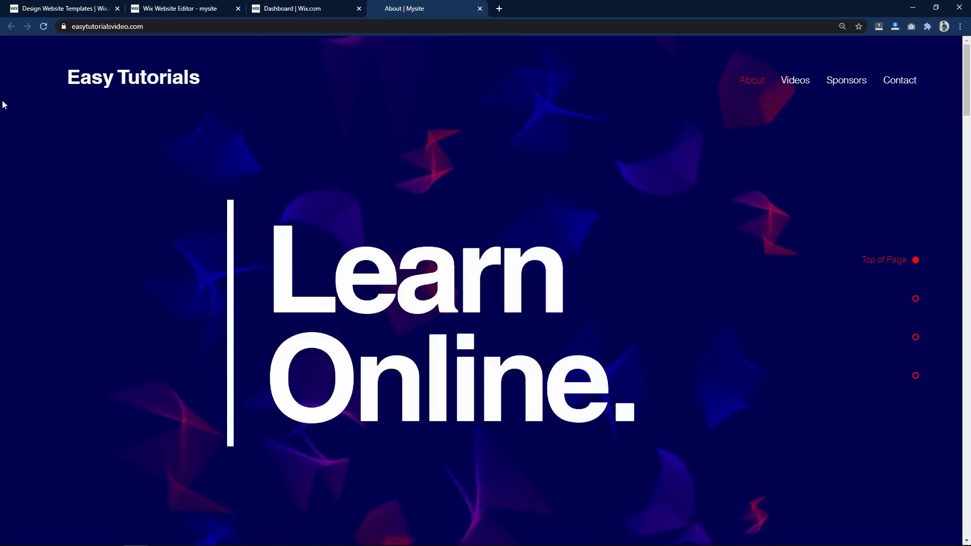
- Scroll down through the published Easy Tutorials site, then return to the Learn Online. hero
{"action": "scroll", "coordinate": [1, 105], "scroll_direction": "down", "scroll_amount": 5}
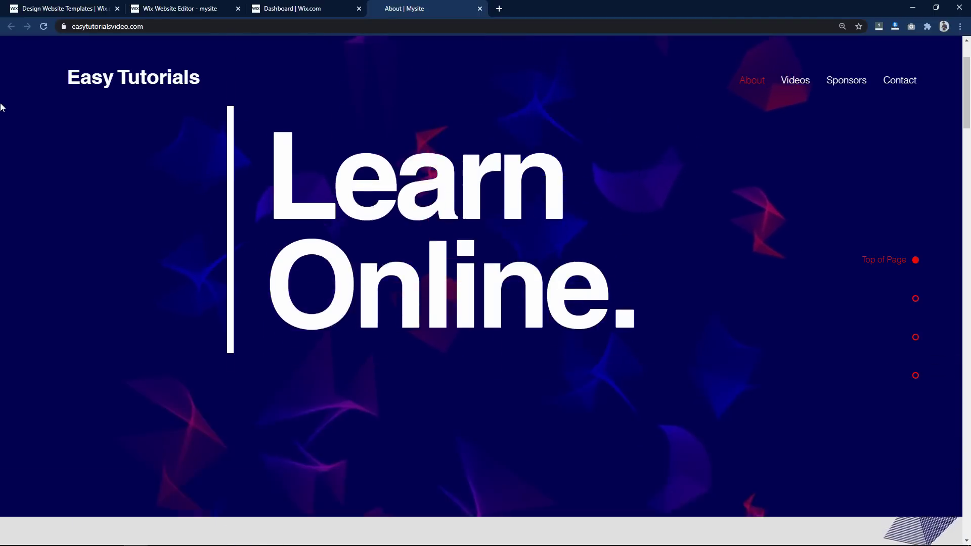
{"action": "scroll", "coordinate": [1, 105], "scroll_direction": "down", "scroll_amount": 15}
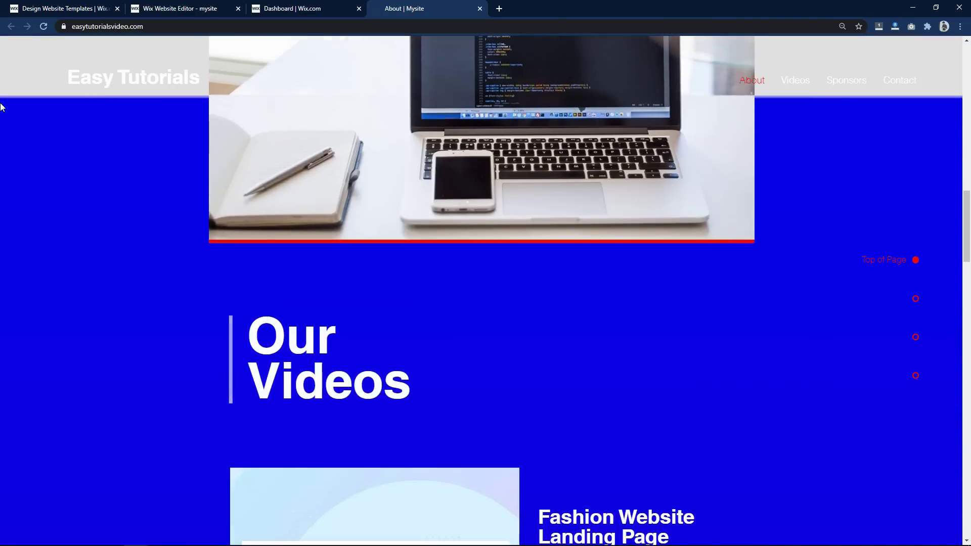
{"action": "scroll", "coordinate": [1, 106], "scroll_direction": "down", "scroll_amount": 15}
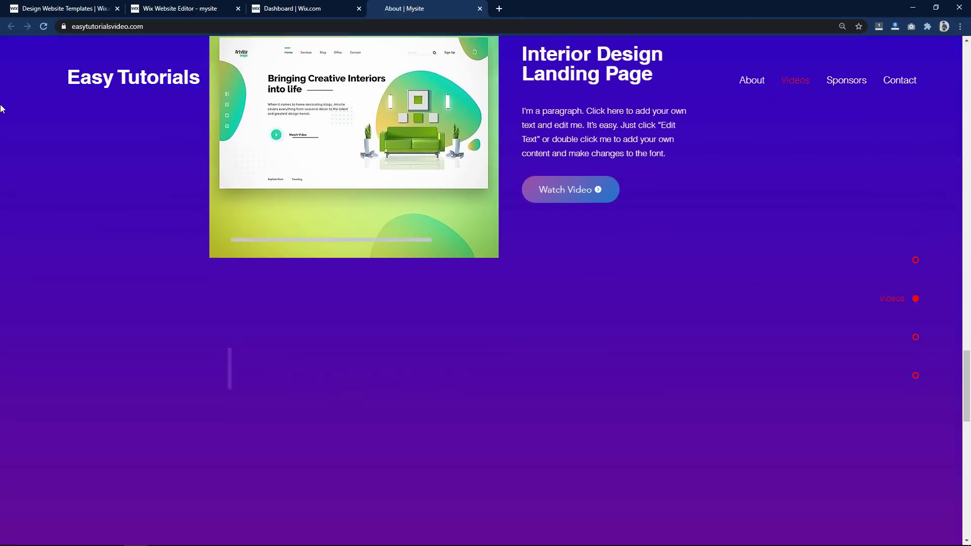
{"action": "scroll", "coordinate": [1, 109], "scroll_direction": "down", "scroll_amount": 5}
{"action": "key", "text": "Home"}
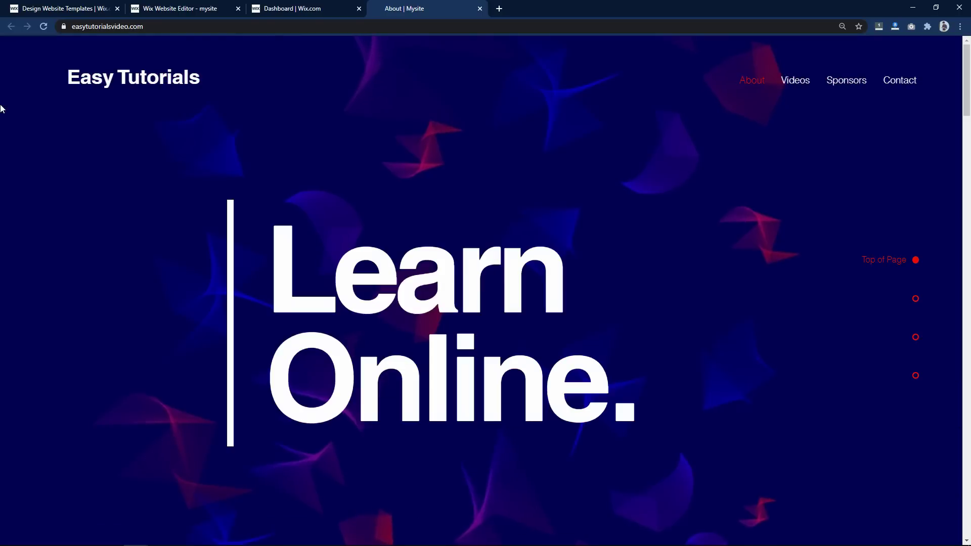
- Jump to the Our Videos, Sponsors and Contact Us sections from the nav bar
{"action": "left_click", "coordinate": [803, 86]}
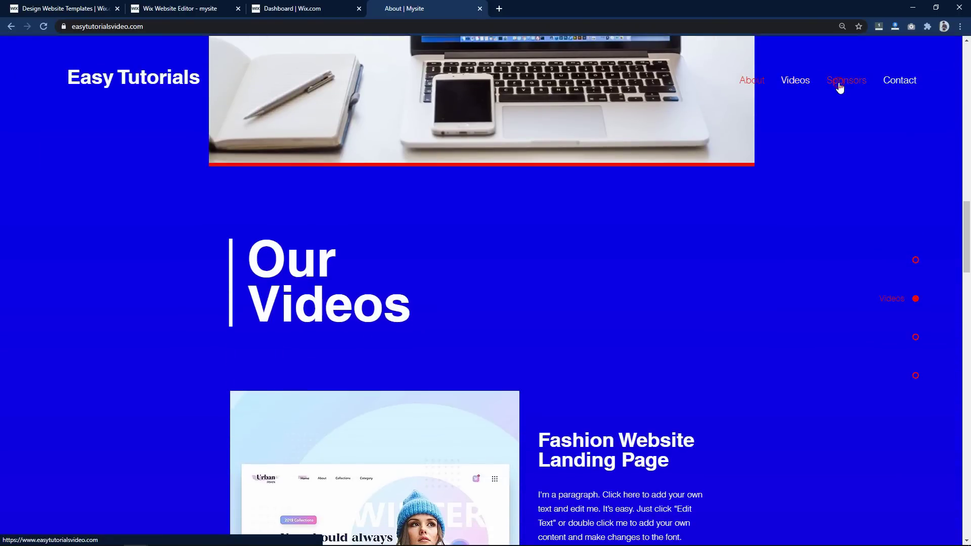
{"action": "left_click", "coordinate": [839, 86]}
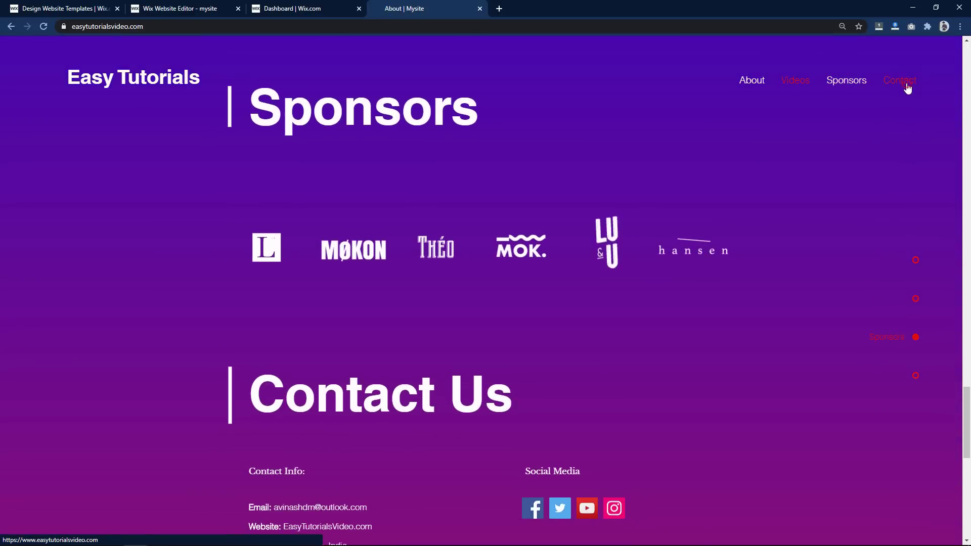
{"action": "left_click", "coordinate": [907, 89]}
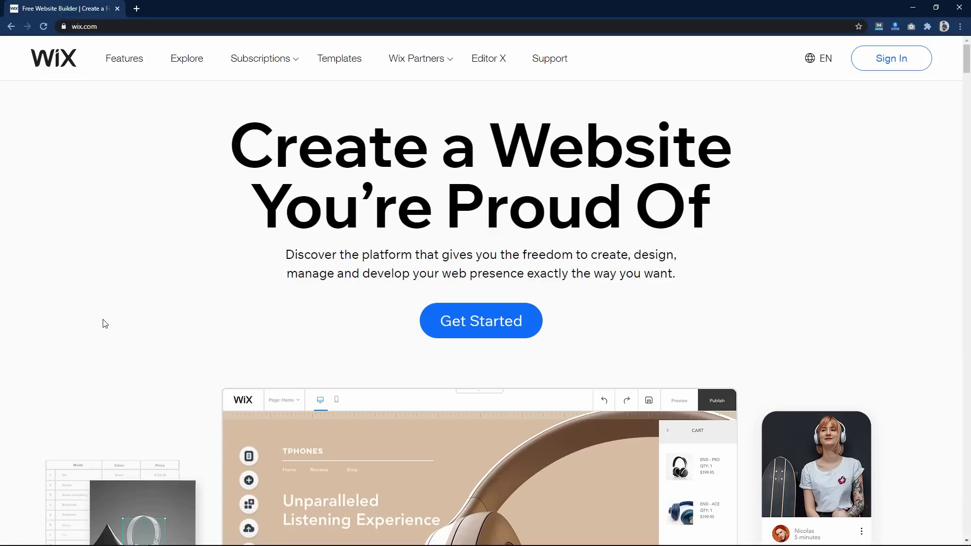
- Start a Wix sign-up and enter the account e-mail address in both e-mail fields
{"action": "left_click", "coordinate": [476, 321]}
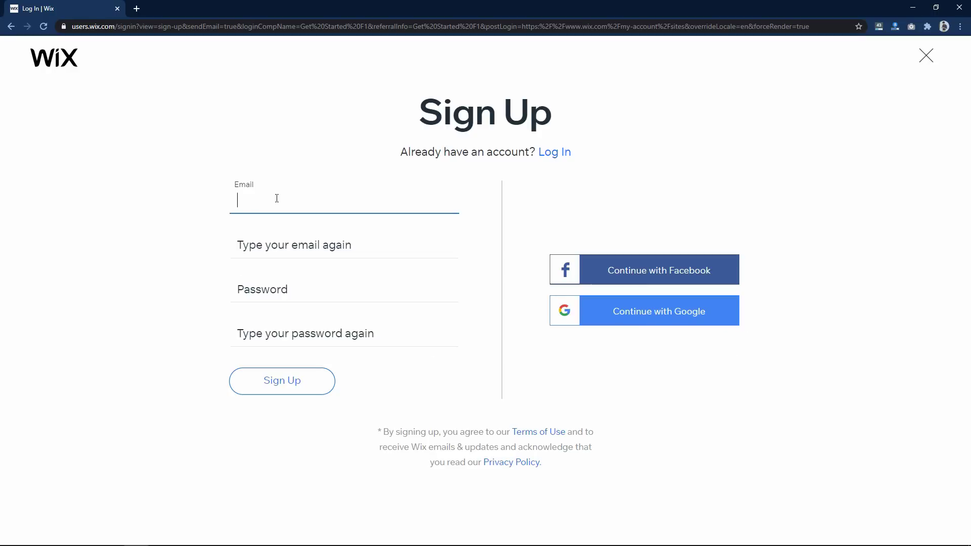
{"action": "key", "text": "ctrl+a"}
{"action": "left_click", "coordinate": [238, 245]}
- Enter and confirm the account password, then submit the sign-up form
{"action": "left_click", "coordinate": [279, 291]}
{"action": "type", "text": "**********"}
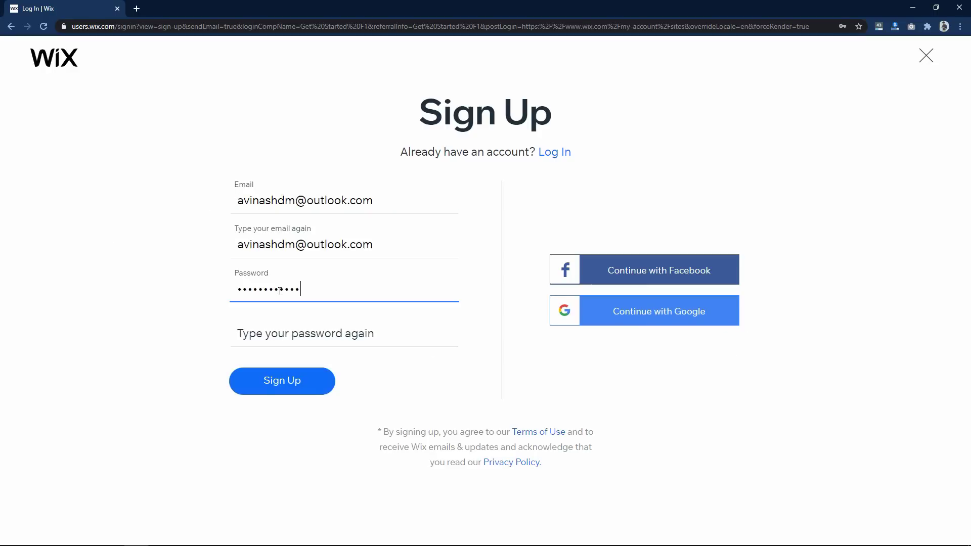
{"action": "left_click", "coordinate": [279, 342]}
{"action": "type", "text": "***"}
{"action": "left_click", "coordinate": [280, 383]}
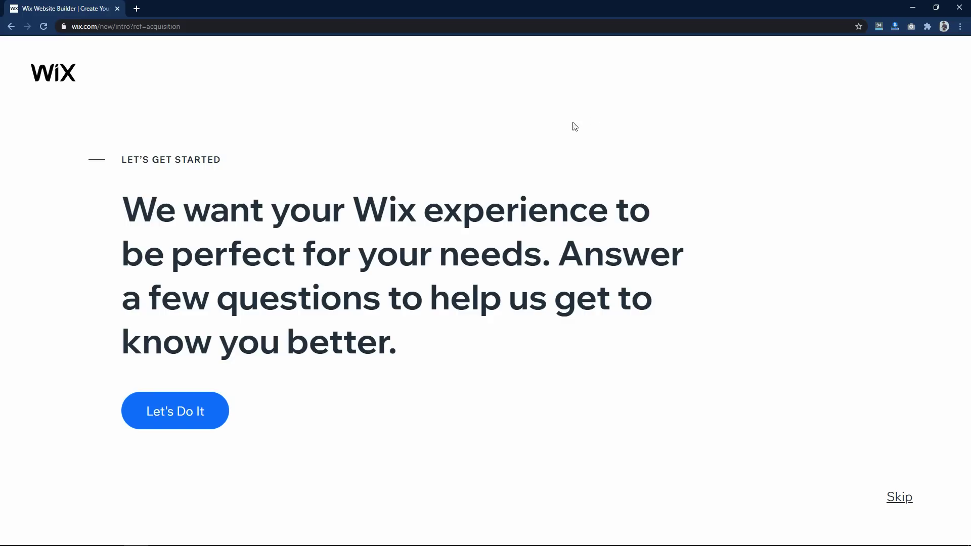
- Skip the intro questions and choose Create Your Website with the Editor from a template
{"action": "left_click", "coordinate": [896, 500]}
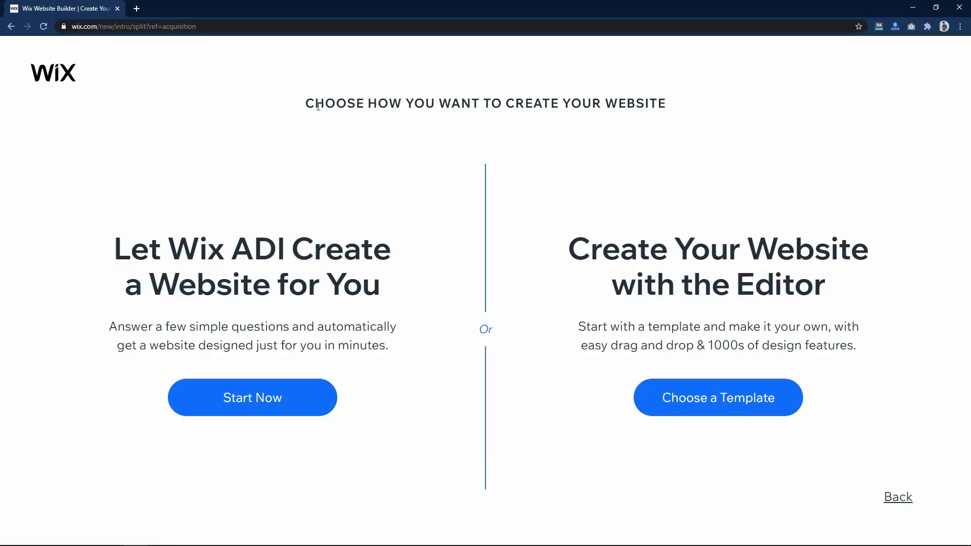
{"action": "left_click_drag", "start_coordinate": [326, 104], "coordinate": [641, 117]}
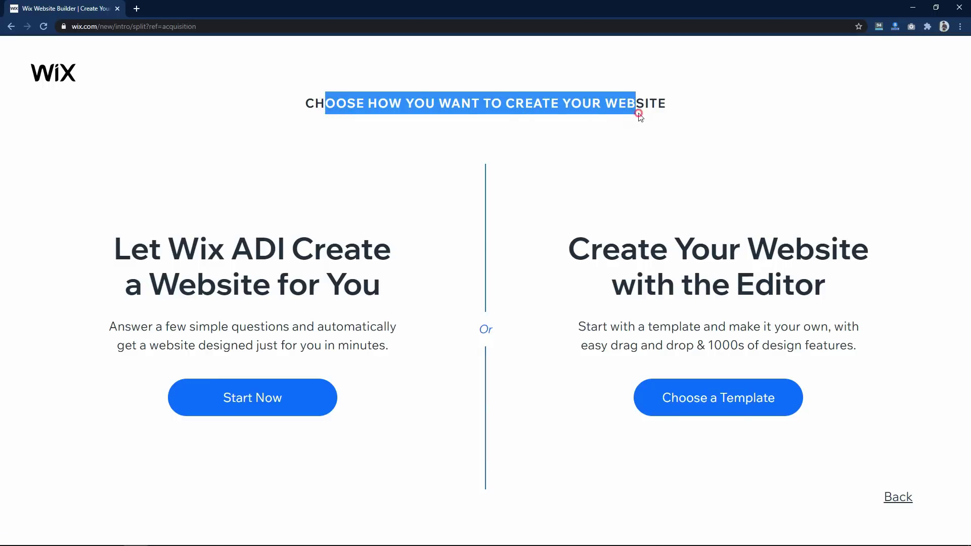
{"action": "left_click", "coordinate": [639, 117]}
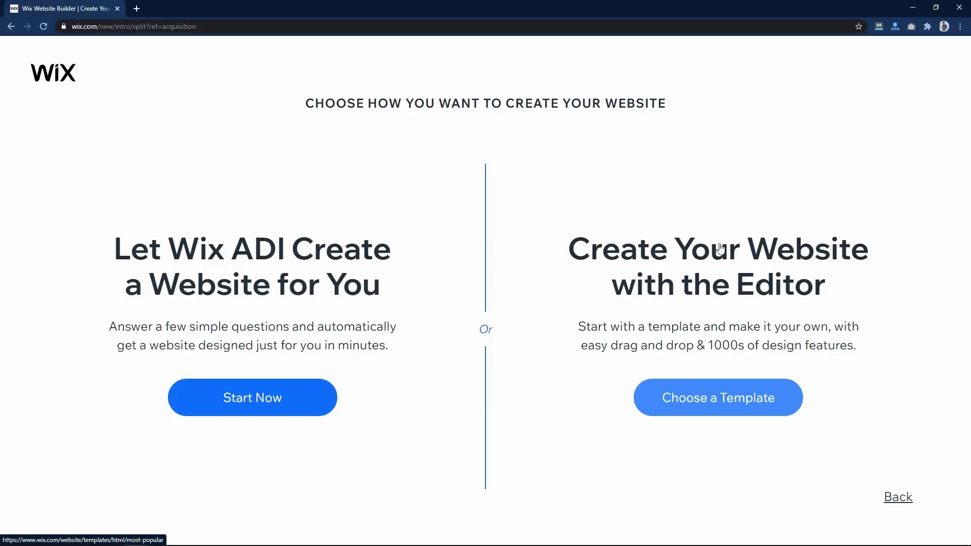
{"action": "left_click", "coordinate": [697, 403]}
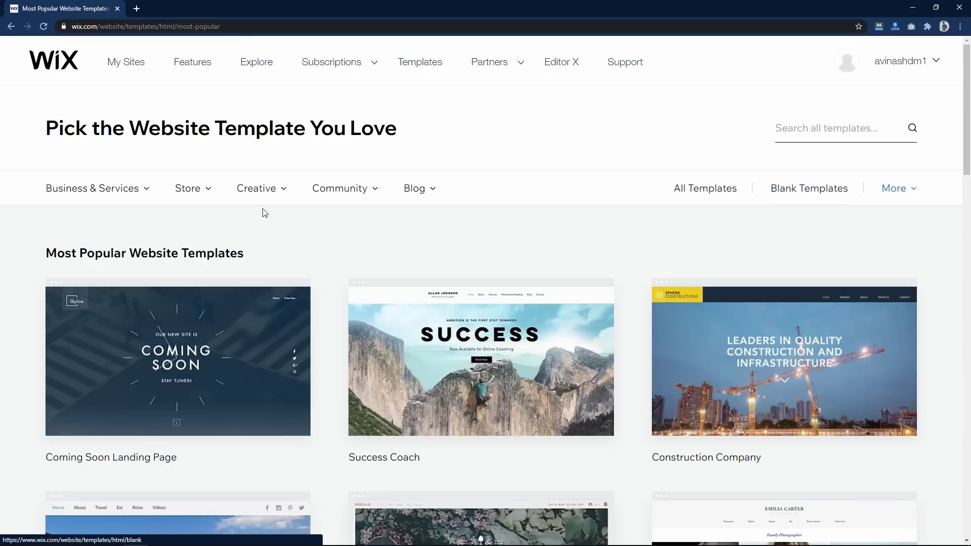
- Browse the template gallery and open the Business & Services > Health templates category
{"action": "scroll", "coordinate": [33, 212], "scroll_direction": "down", "scroll_amount": 7}
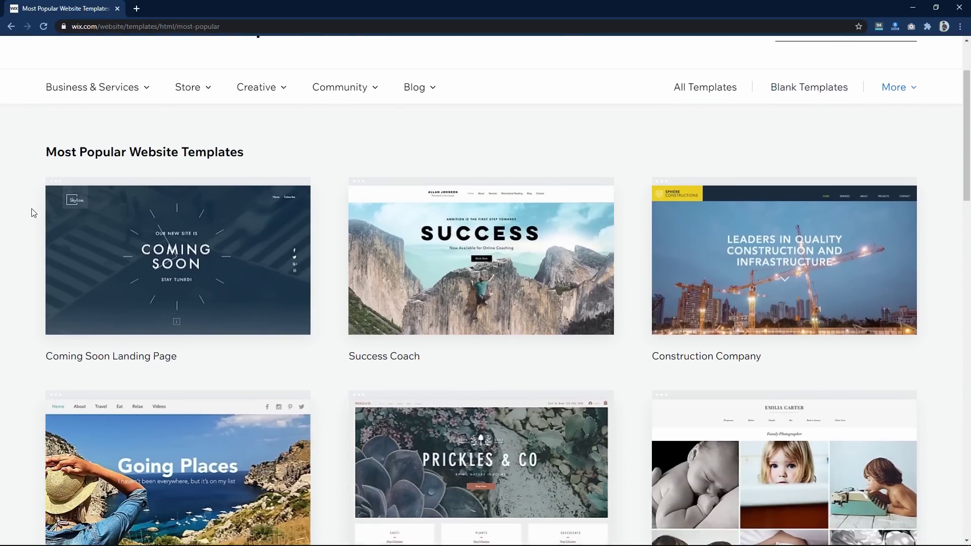
{"action": "scroll", "coordinate": [33, 212], "scroll_direction": "down", "scroll_amount": 9}
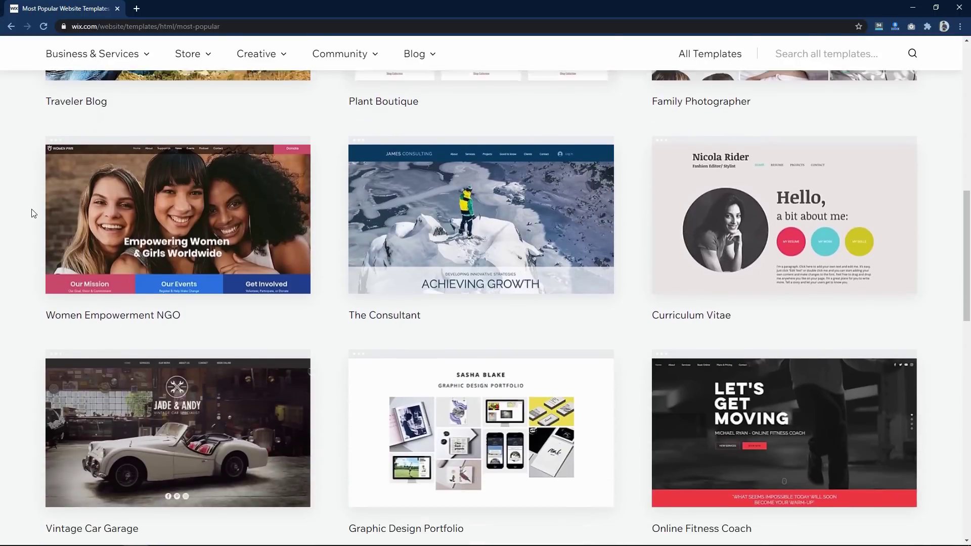
{"action": "scroll", "coordinate": [32, 212], "scroll_direction": "up", "scroll_amount": 16}
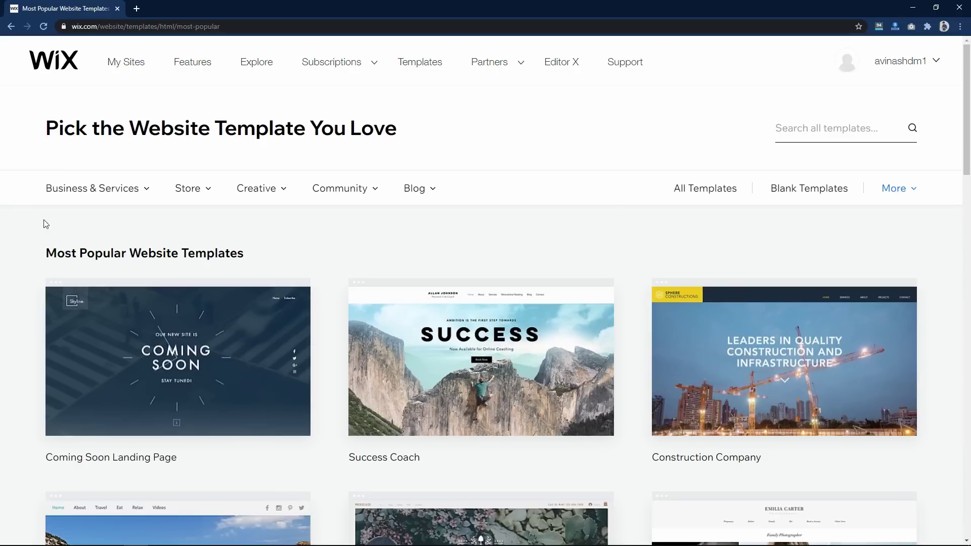
{"action": "mouse_move", "coordinate": [135, 198]}
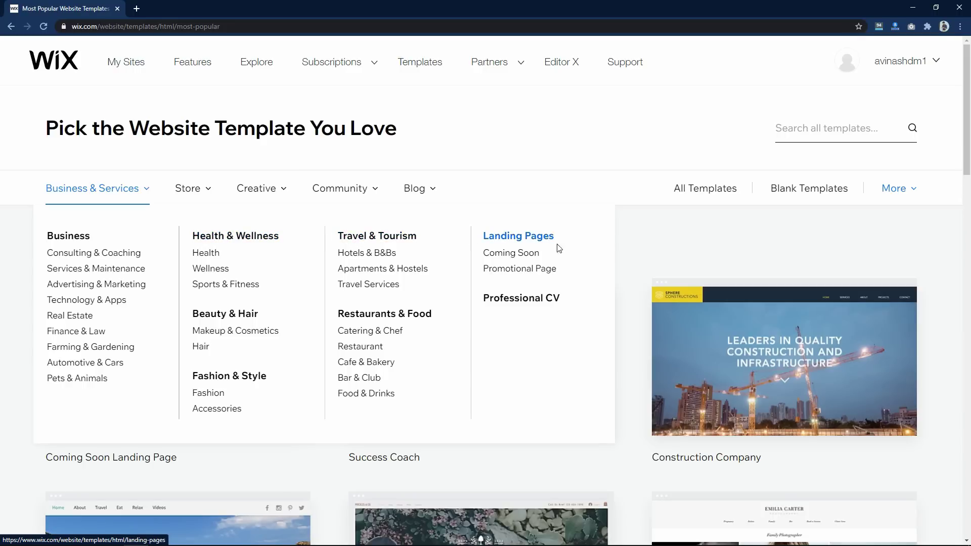
{"action": "mouse_move", "coordinate": [202, 197]}
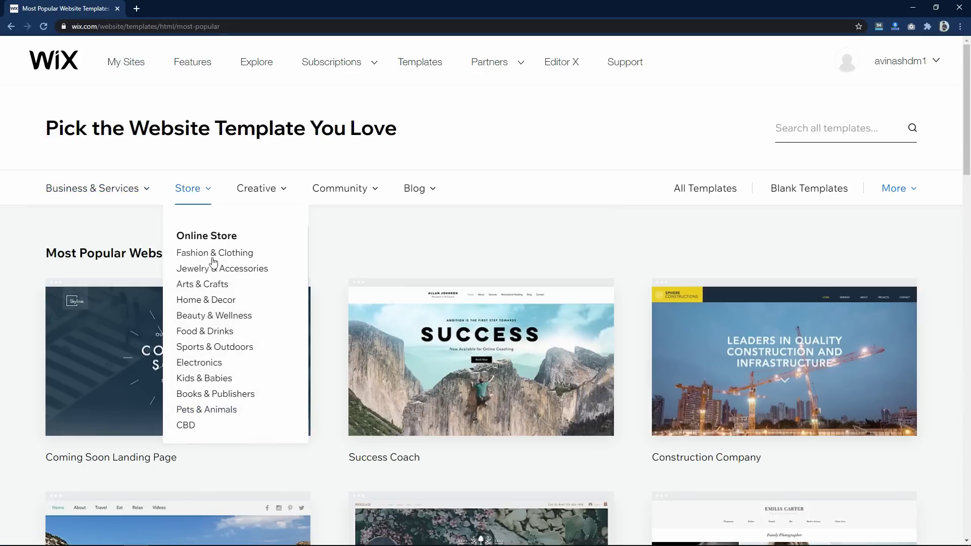
{"action": "mouse_move", "coordinate": [93, 195]}
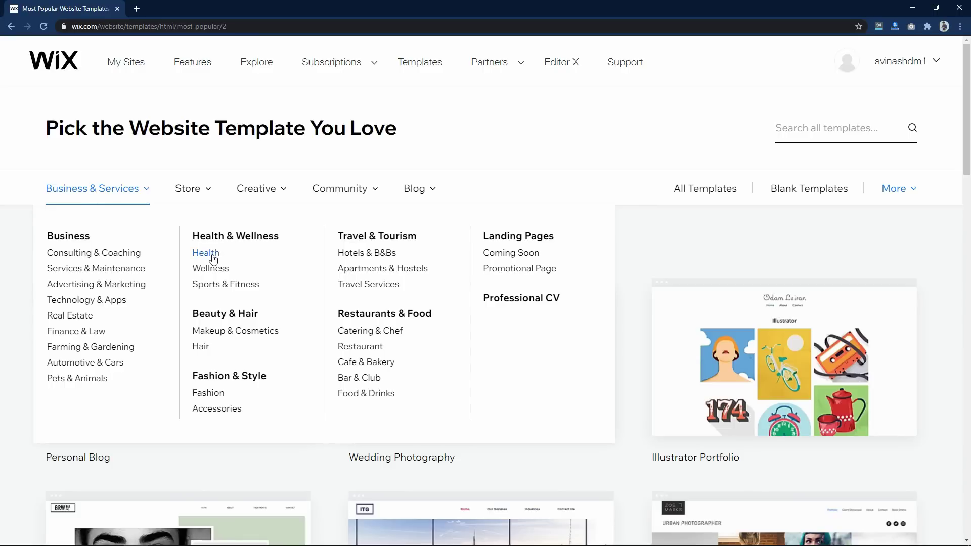
{"action": "left_click", "coordinate": [205, 253]}
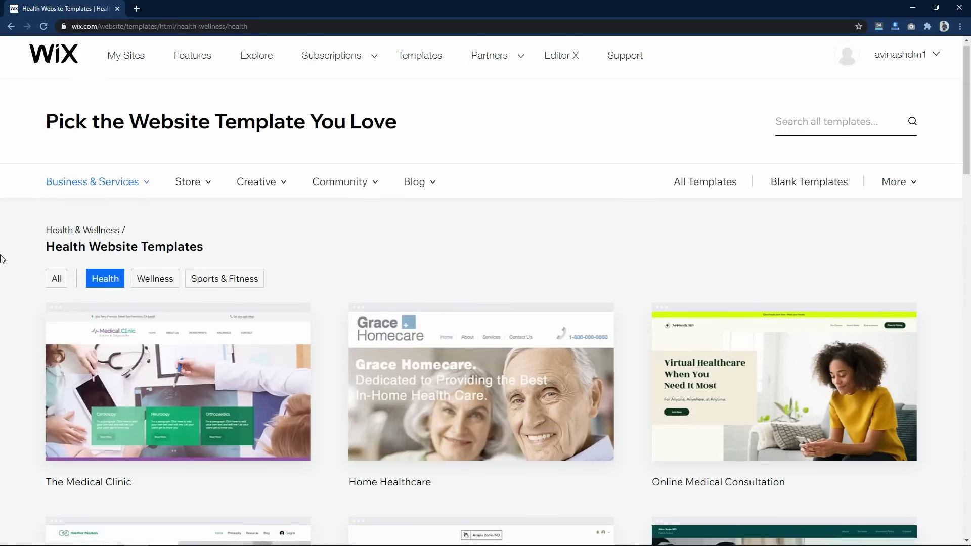
{"action": "scroll", "coordinate": [2, 259], "scroll_direction": "down", "scroll_amount": 7}
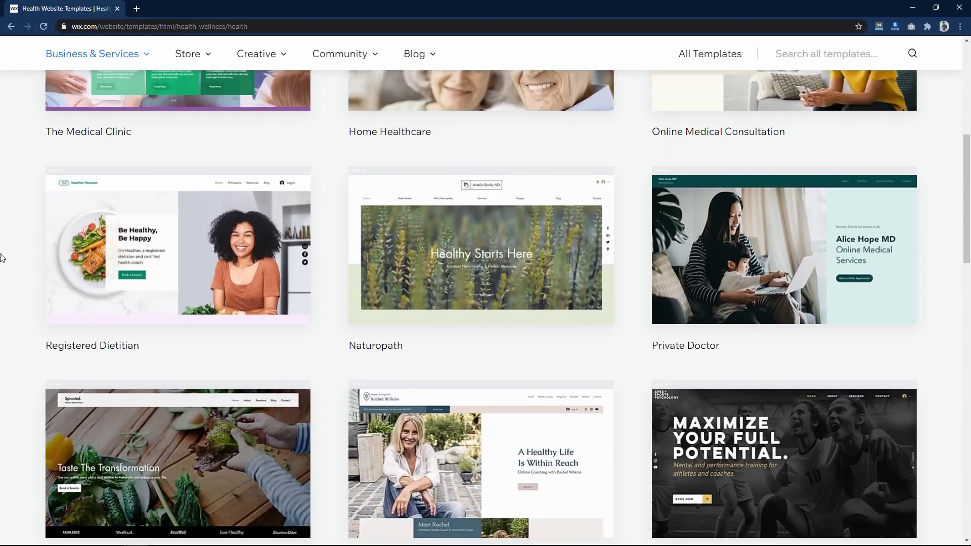
{"action": "scroll", "coordinate": [1, 259], "scroll_direction": "down", "scroll_amount": 10}
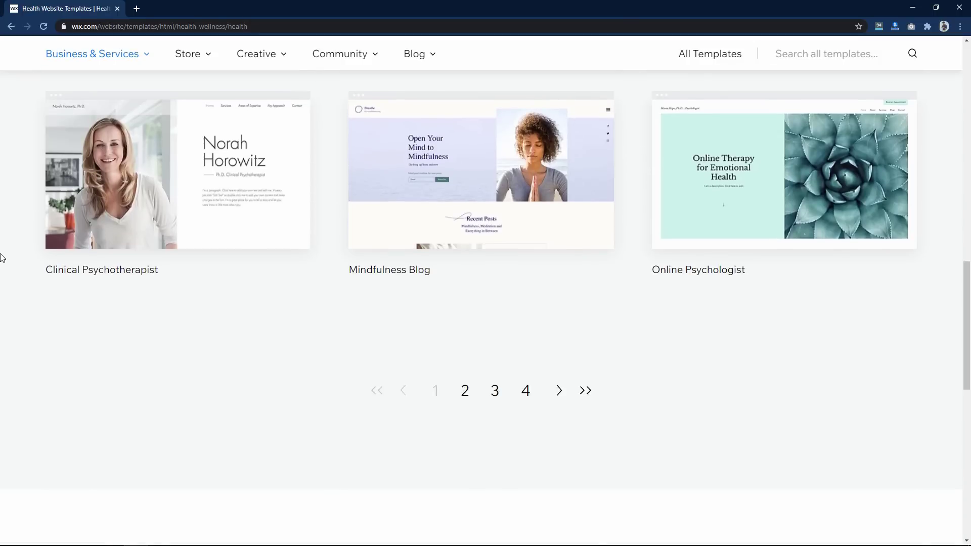
{"action": "scroll", "coordinate": [2, 259], "scroll_direction": "up", "scroll_amount": 17}
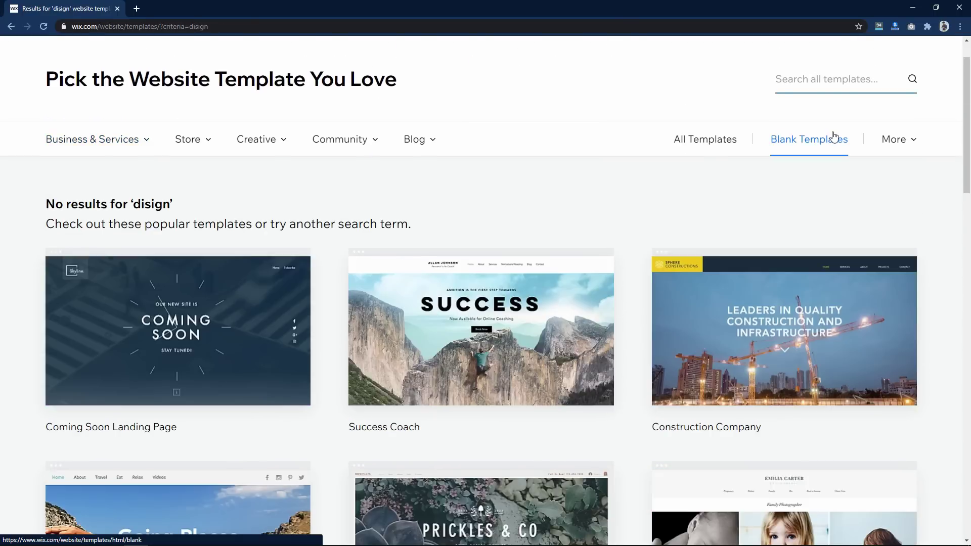
- Search the template gallery for 'design' templates
{"action": "type", "text": "design"}
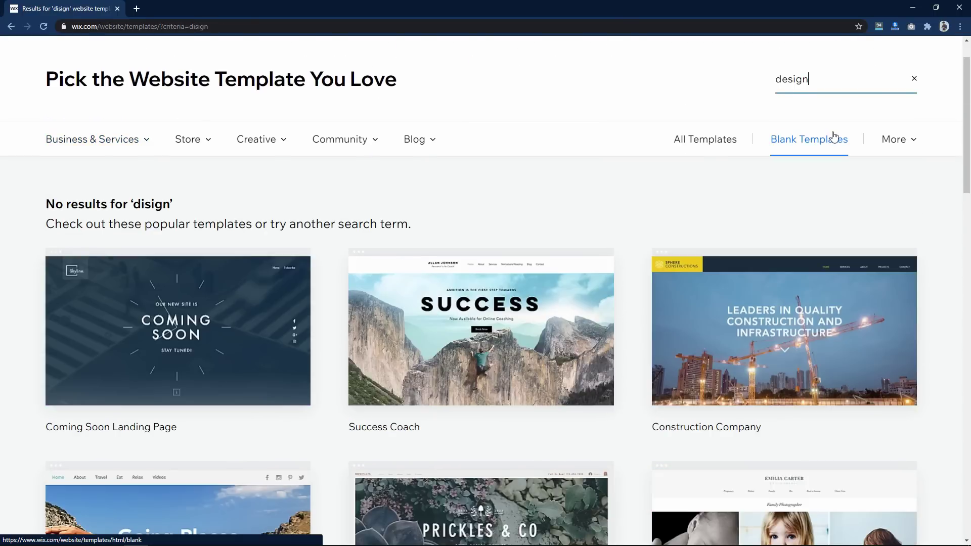
{"action": "key", "text": "Return"}
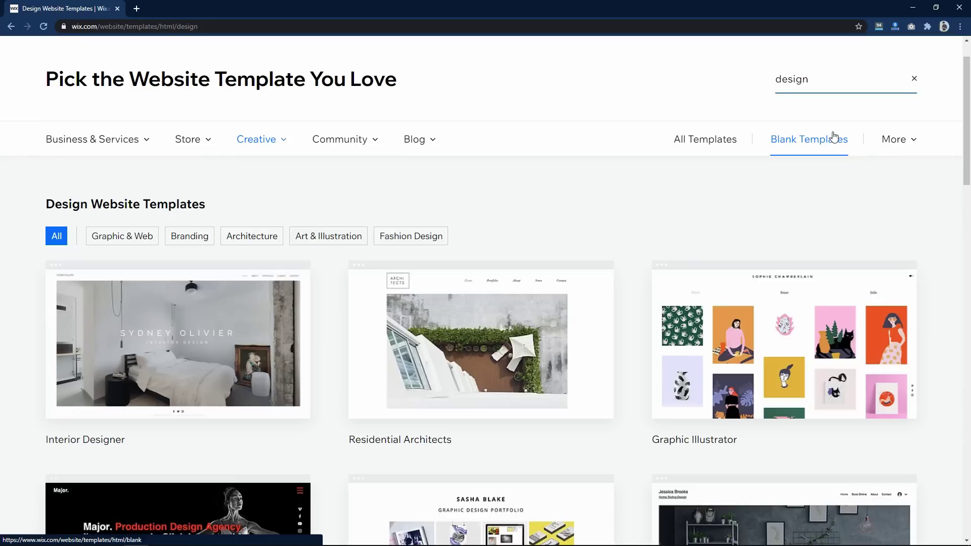
{"action": "left_click", "coordinate": [823, 80]}
{"action": "left_click_drag", "start_coordinate": [821, 81], "coordinate": [761, 79]}
{"action": "left_click", "coordinate": [730, 86]}
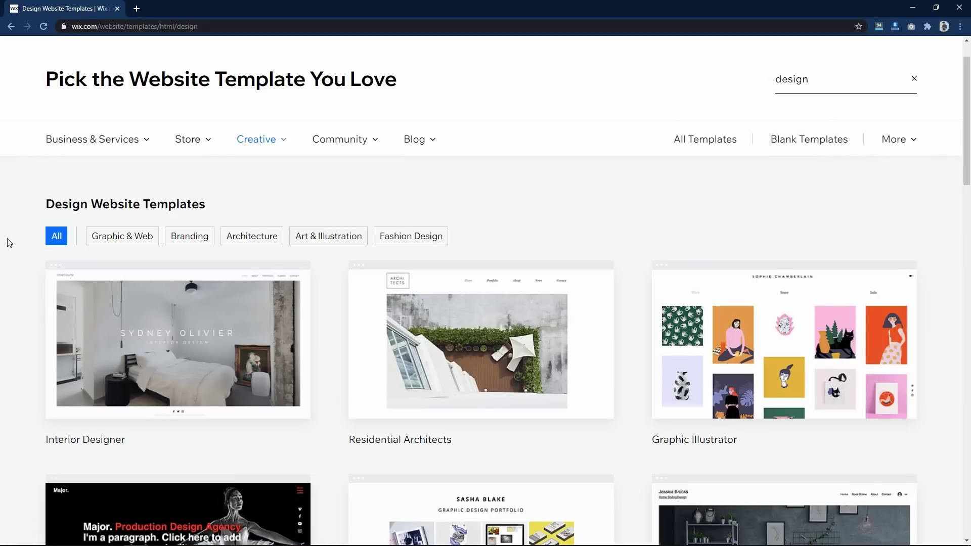
- Go to page 2 of the design templates and locate the Design Conference thumbnail
{"action": "scroll", "coordinate": [1, 248], "scroll_direction": "down", "scroll_amount": 9}
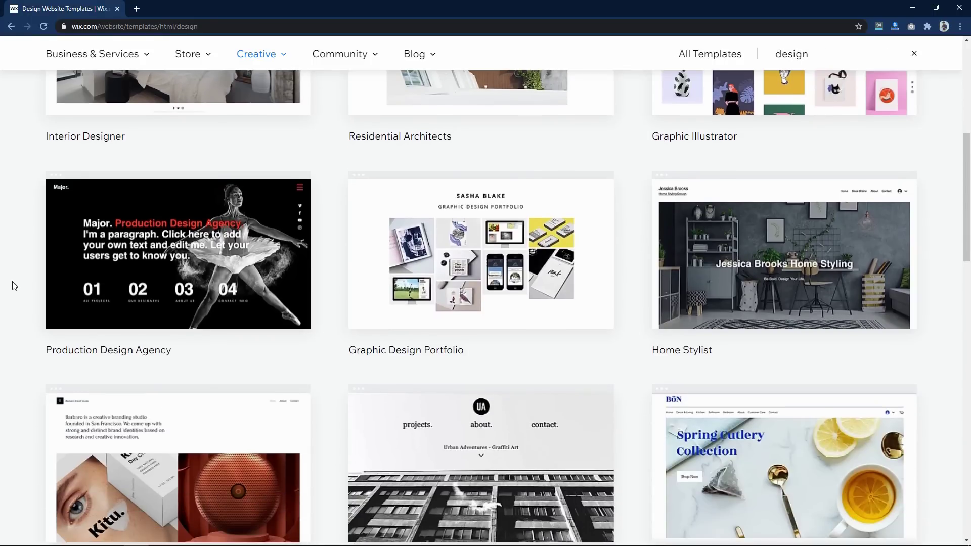
{"action": "scroll", "coordinate": [14, 286], "scroll_direction": "down", "scroll_amount": 8}
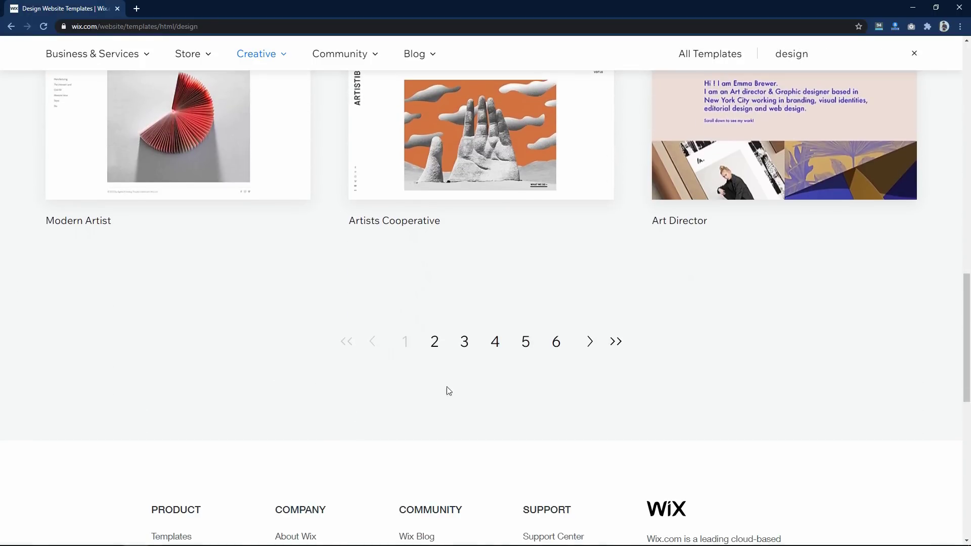
{"action": "left_click", "coordinate": [434, 342]}
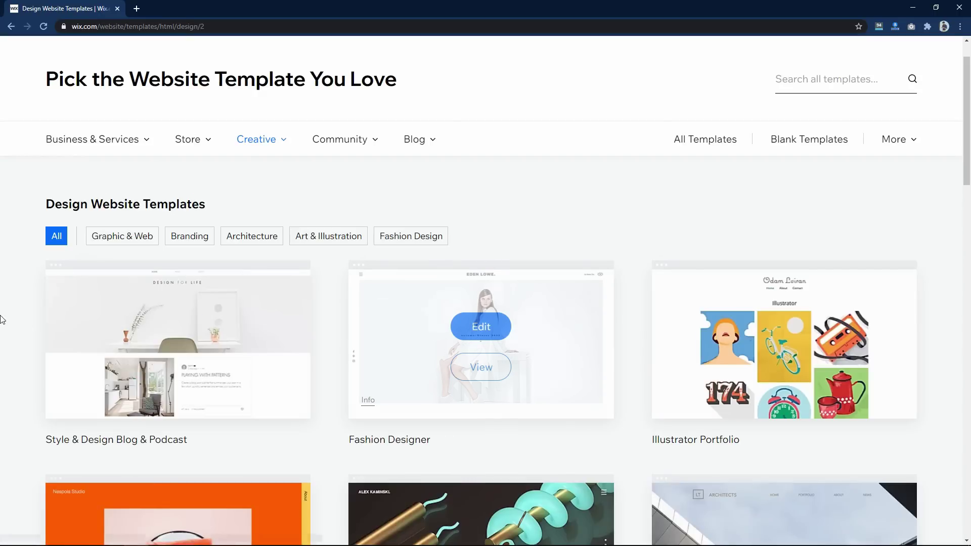
{"action": "scroll", "coordinate": [2, 324], "scroll_direction": "down", "scroll_amount": 8}
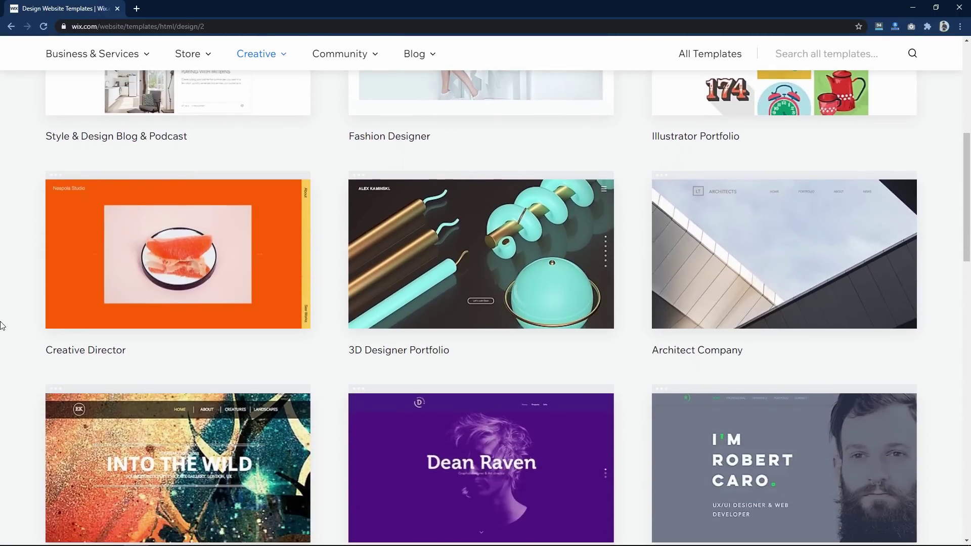
{"action": "scroll", "coordinate": [1, 324], "scroll_direction": "down", "scroll_amount": 8}
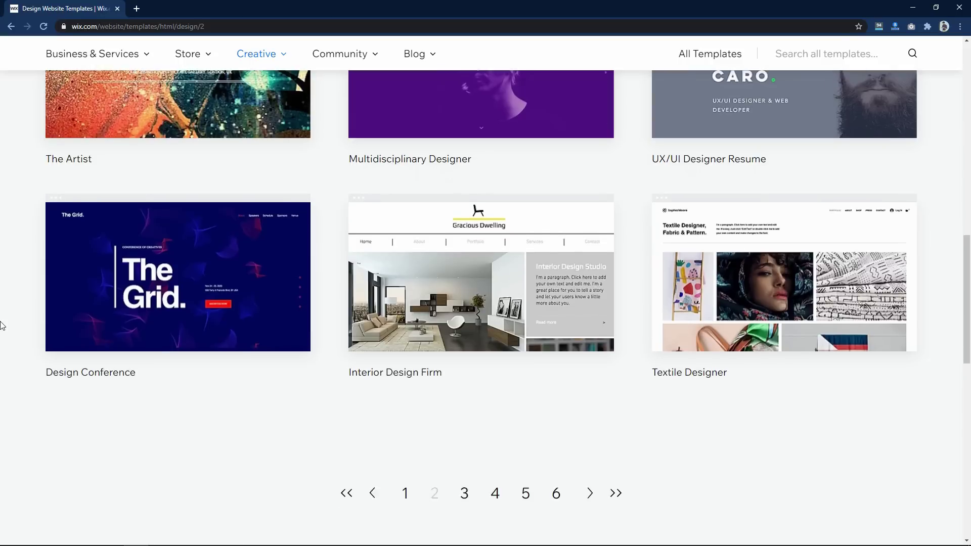
{"action": "scroll", "coordinate": [1, 324], "scroll_direction": "up", "scroll_amount": 12}
{"action": "scroll", "coordinate": [2, 325], "scroll_direction": "down", "scroll_amount": 7}
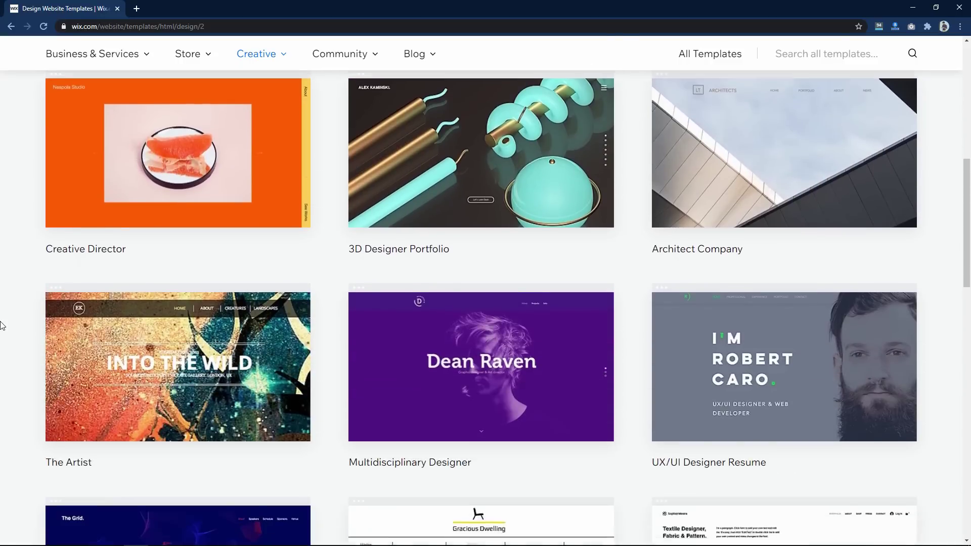
{"action": "scroll", "coordinate": [1, 324], "scroll_direction": "down", "scroll_amount": 2}
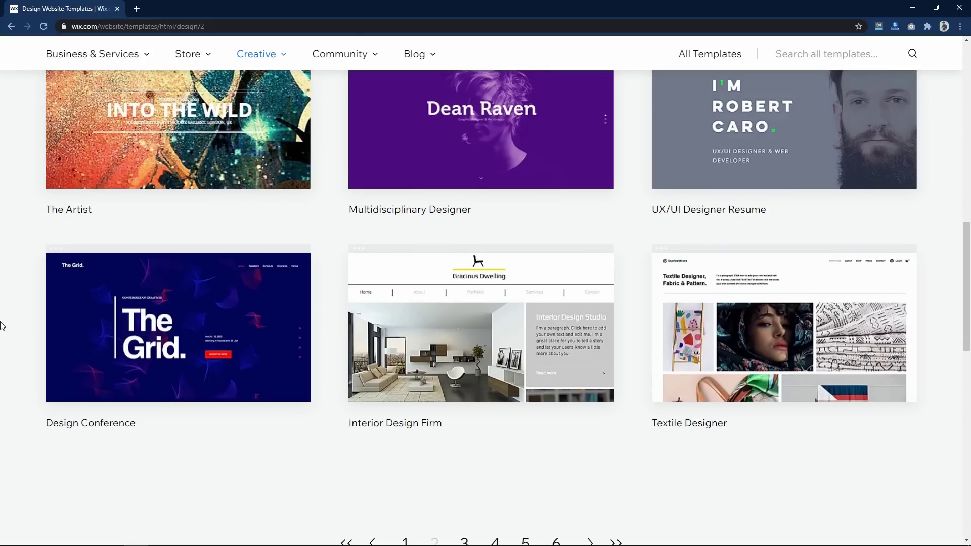
{"action": "mouse_move", "coordinate": [256, 366]}
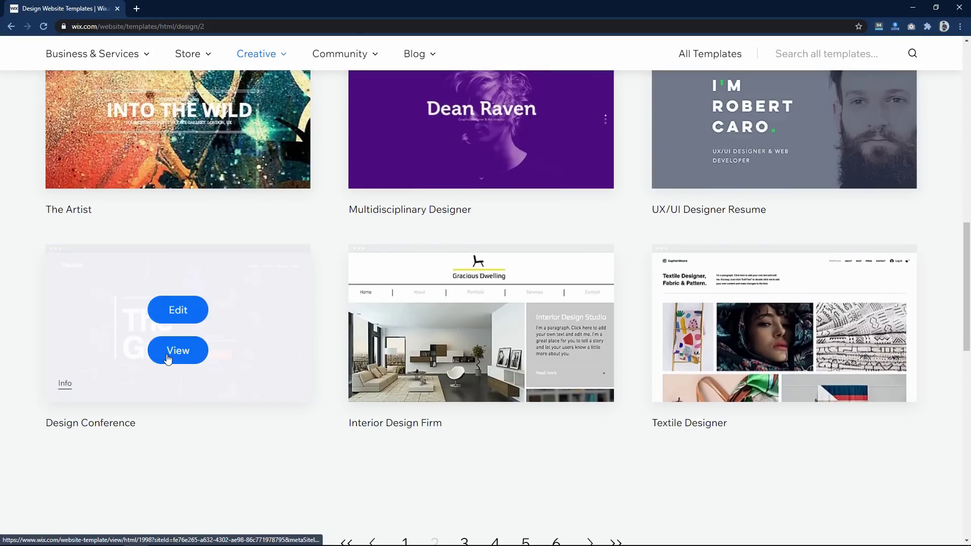
{"action": "right_click", "coordinate": [187, 362]}
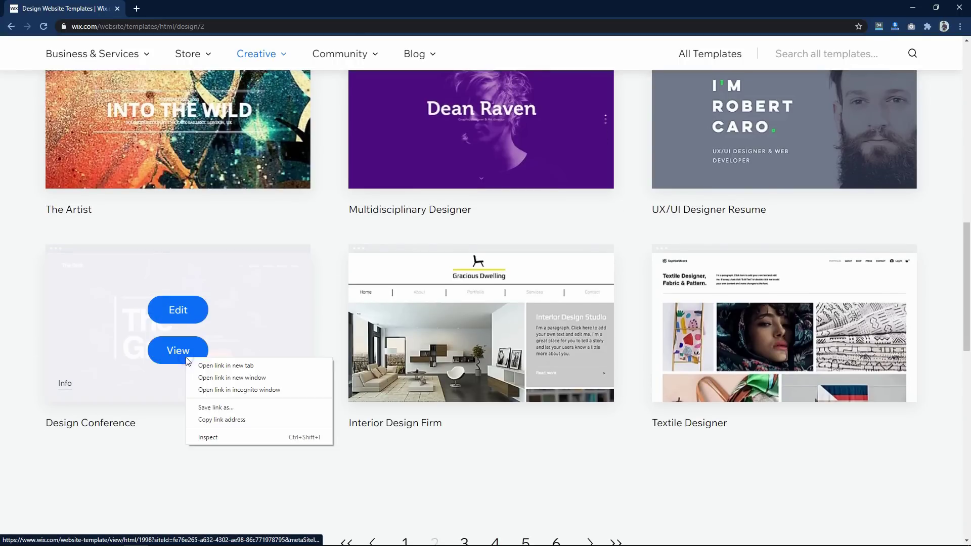
{"action": "left_click", "coordinate": [198, 365]}
{"action": "left_click", "coordinate": [154, 7]}
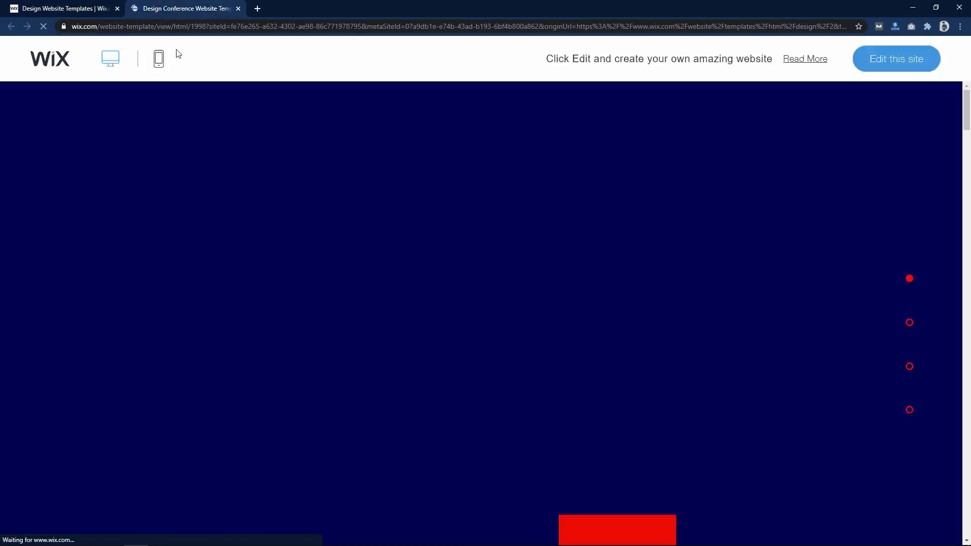
{"action": "left_click_drag", "start_coordinate": [968, 118], "coordinate": [969, 104]}
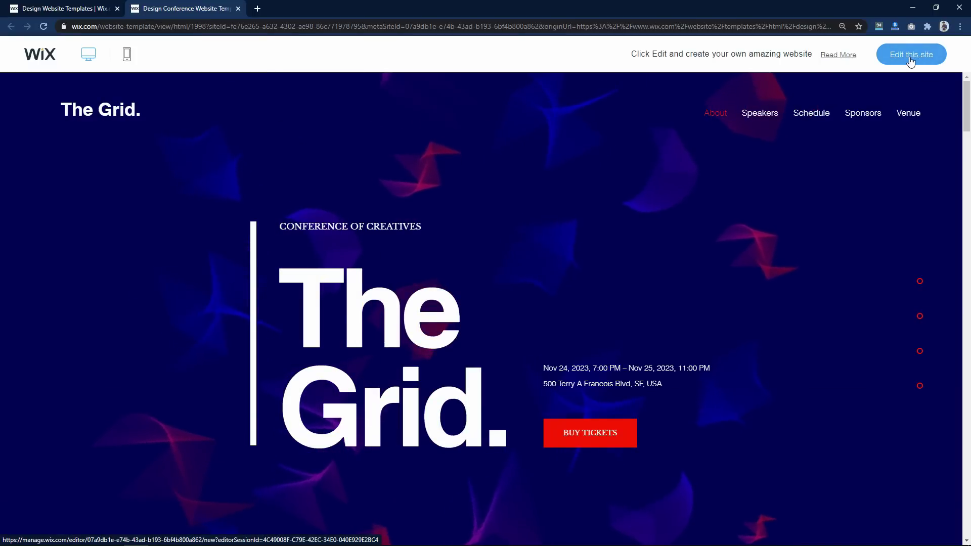
{"action": "key", "text": "ctrl+w"}
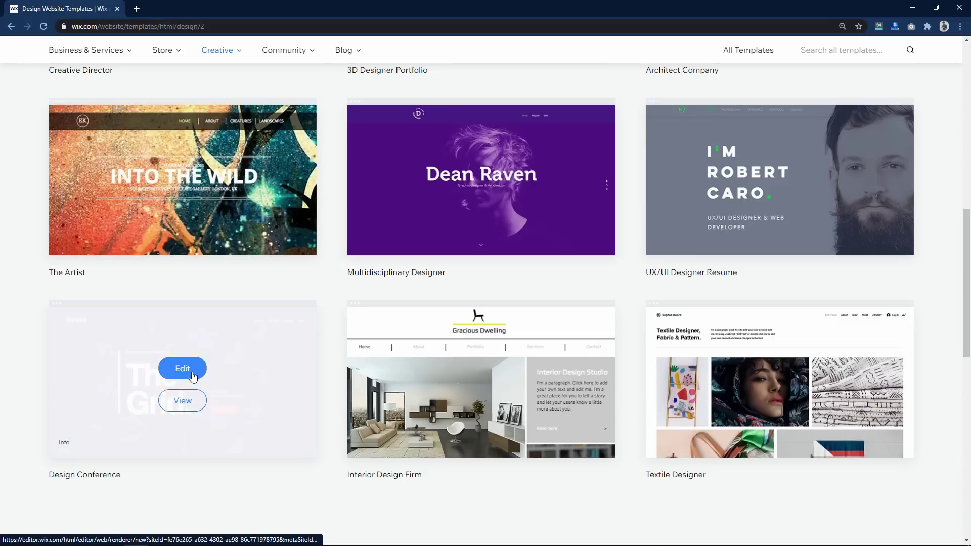
- Open the Design Conference template 'The Grid.' for editing, review it, and select the Wix Events widget
{"action": "left_click", "coordinate": [178, 370]}
{"action": "scroll", "coordinate": [166, 297], "scroll_direction": "down", "scroll_amount": 5}
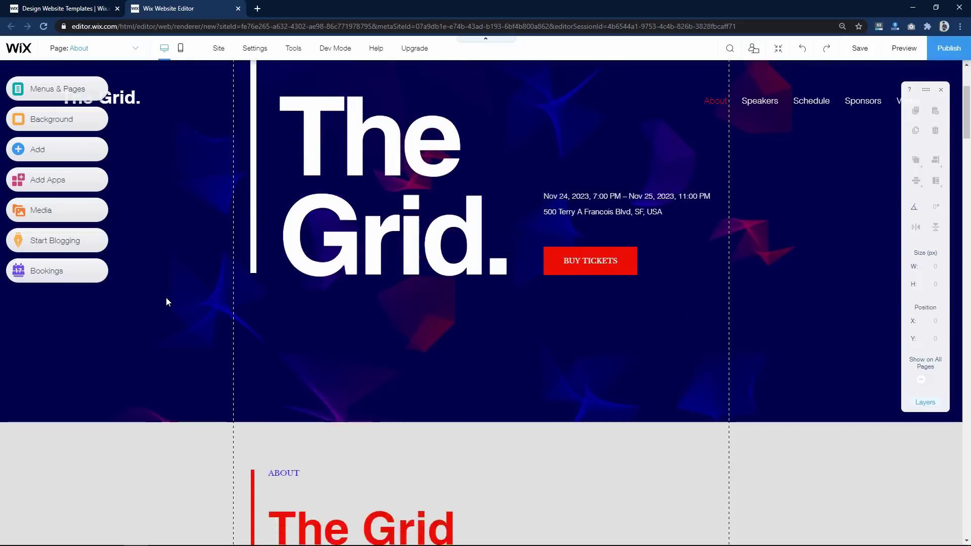
{"action": "scroll", "coordinate": [167, 302], "scroll_direction": "down", "scroll_amount": 10}
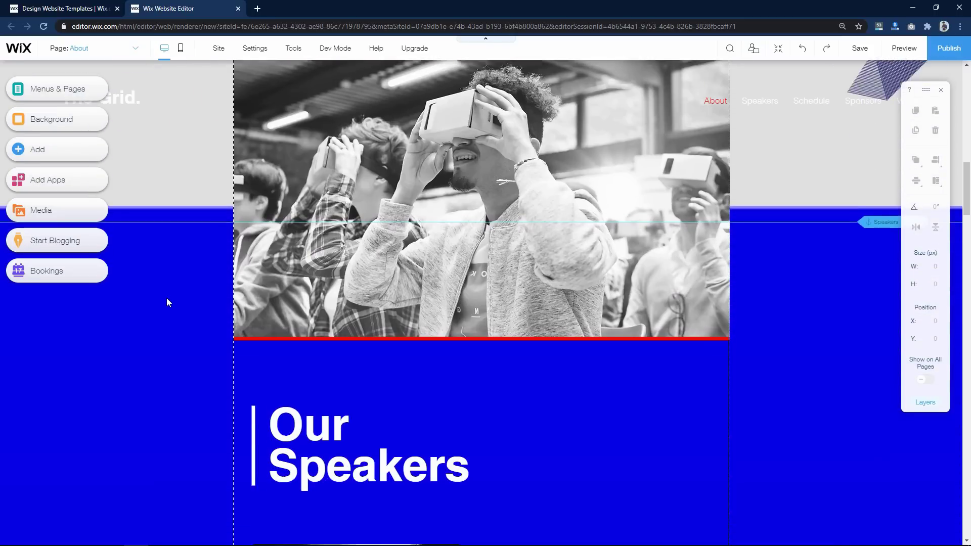
{"action": "scroll", "coordinate": [167, 303], "scroll_direction": "down", "scroll_amount": 15}
{"action": "scroll", "coordinate": [167, 302], "scroll_direction": "up", "scroll_amount": 20}
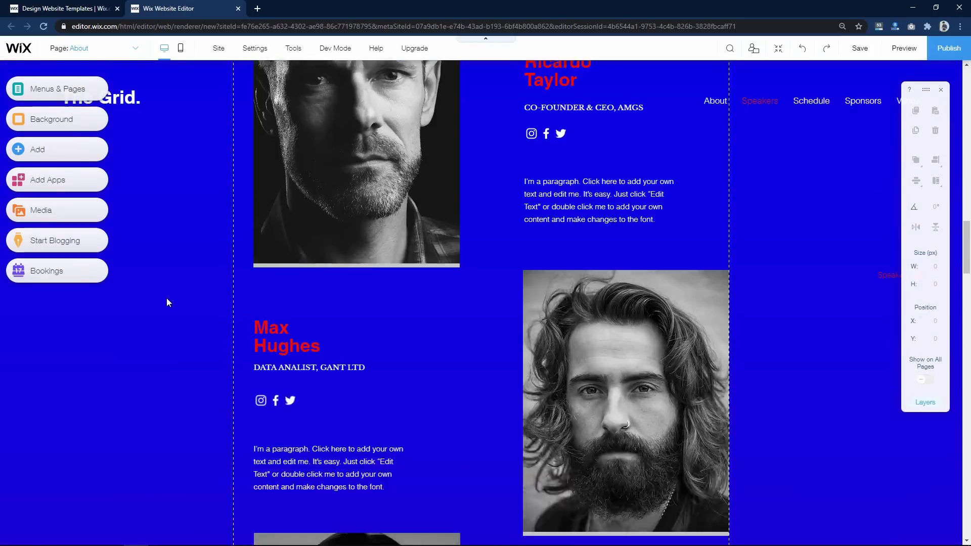
{"action": "scroll", "coordinate": [168, 302], "scroll_direction": "up", "scroll_amount": 10}
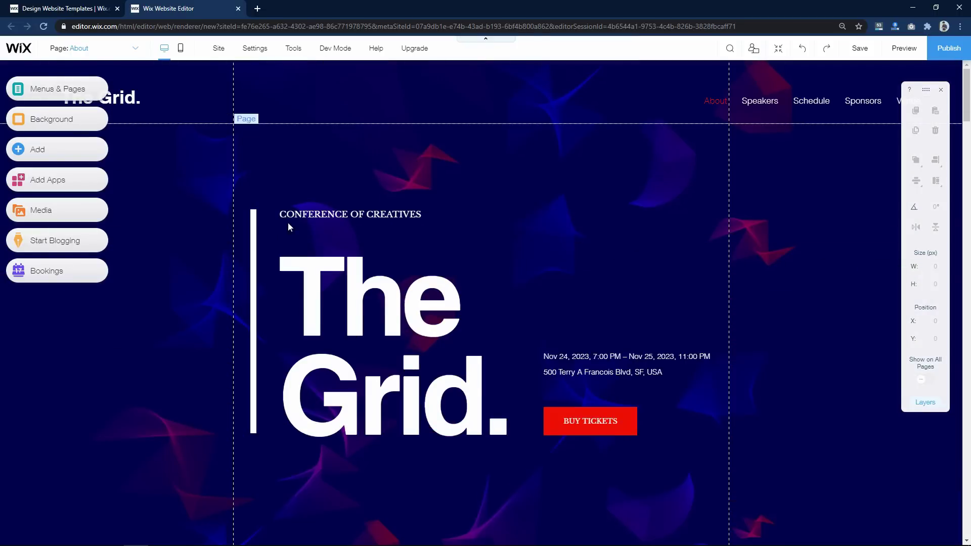
{"action": "left_click", "coordinate": [565, 371]}
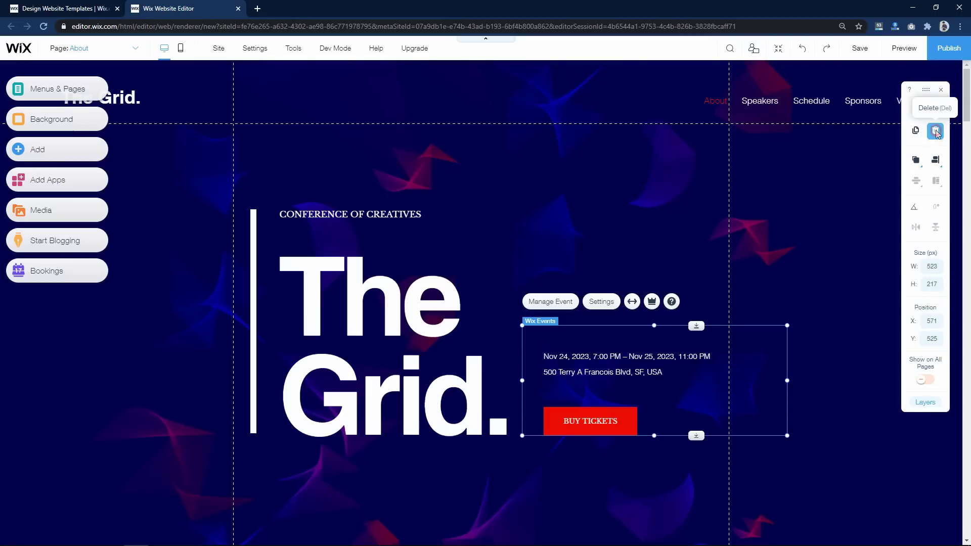
- Delete the Wix Events widget and CONFERENCE OF CREATIVES text, then move The Grid. heading up
{"action": "left_click", "coordinate": [936, 131]}
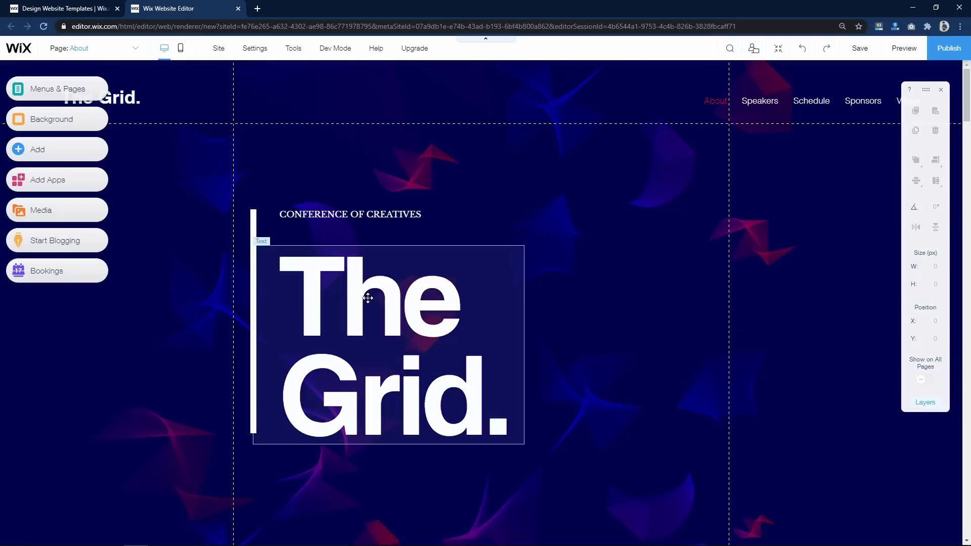
{"action": "left_click", "coordinate": [366, 213]}
{"action": "mouse_move", "coordinate": [365, 213]}
{"action": "left_mouse_down"}
{"action": "mouse_move", "coordinate": [355, 224]}
{"action": "mouse_move", "coordinate": [406, 228]}
{"action": "mouse_move", "coordinate": [339, 168]}
{"action": "mouse_move", "coordinate": [453, 174]}
{"action": "mouse_move", "coordinate": [446, 207]}
{"action": "mouse_move", "coordinate": [350, 192]}
{"action": "left_mouse_up"}
{"action": "left_click_drag", "start_coordinate": [685, 204], "coordinate": [525, 204]}
{"action": "left_click_drag", "start_coordinate": [459, 206], "coordinate": [521, 203]}
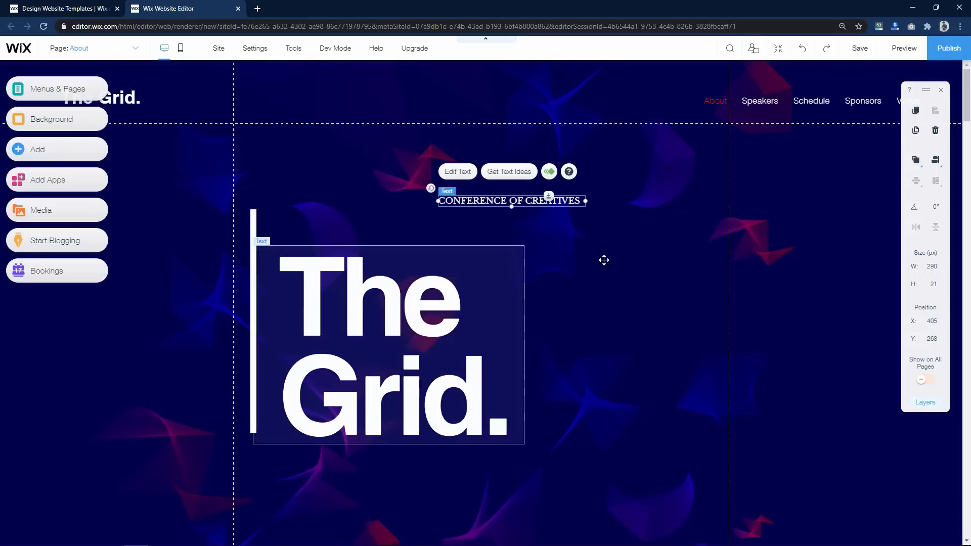
{"action": "left_click", "coordinate": [936, 130]}
{"action": "left_click_drag", "start_coordinate": [372, 316], "coordinate": [381, 297]}
- Widen the hero heading to 739 px and change its text from 'The Grid.' to 'Learn Online.'
{"action": "left_click_drag", "start_coordinate": [532, 321], "coordinate": [633, 321]}
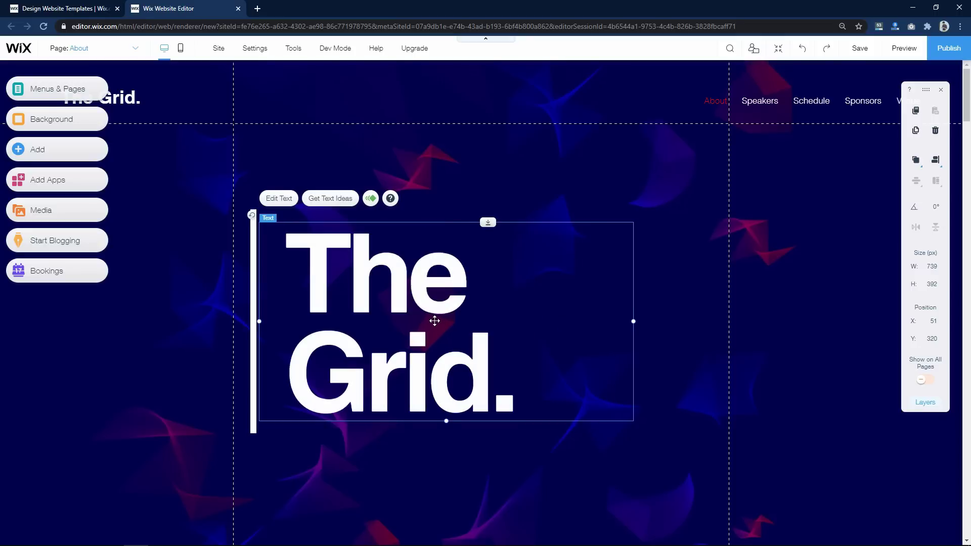
{"action": "double_click", "coordinate": [391, 289]}
{"action": "left_click", "coordinate": [389, 292]}
{"action": "left_click_drag", "start_coordinate": [286, 283], "coordinate": [444, 274]}
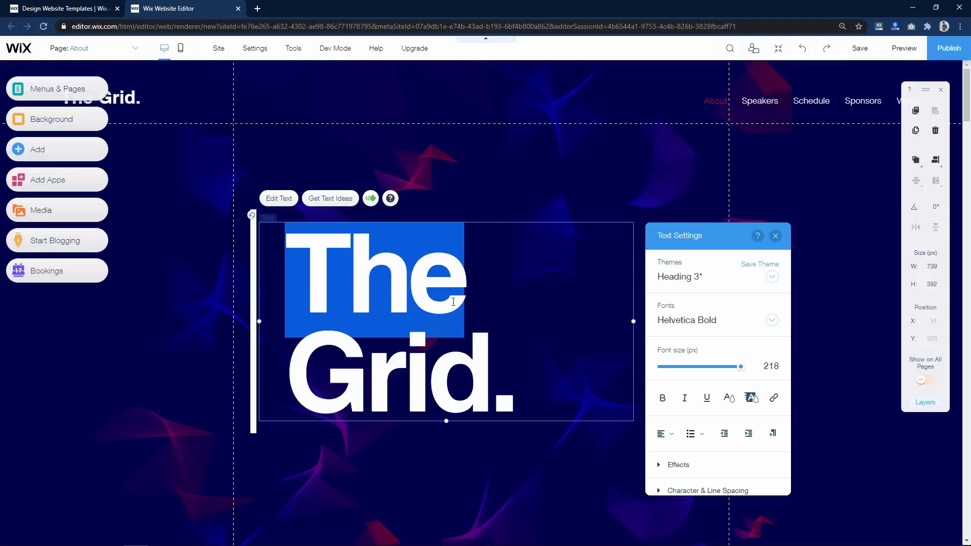
{"action": "type", "text": "Learn"}
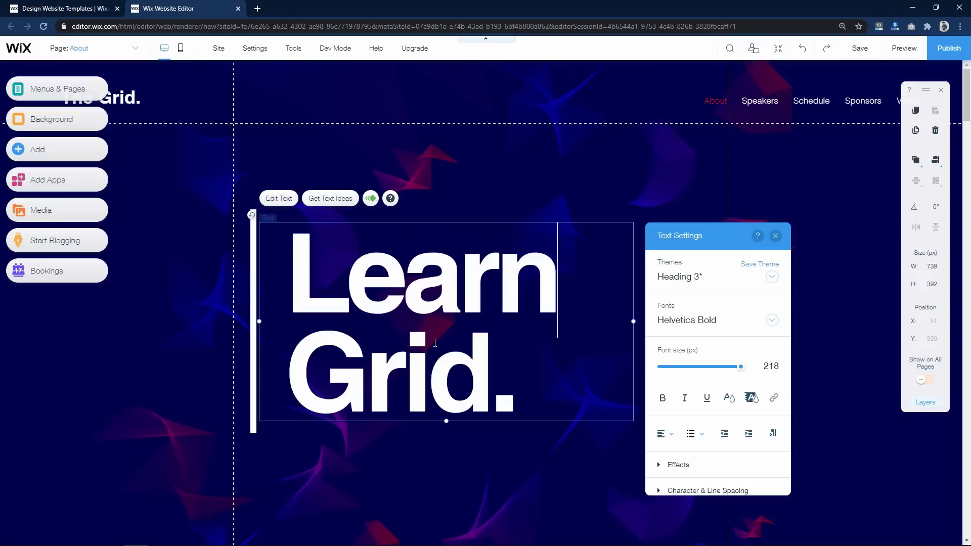
{"action": "left_click_drag", "start_coordinate": [285, 372], "coordinate": [554, 374]}
{"action": "type", "text": "Online."}
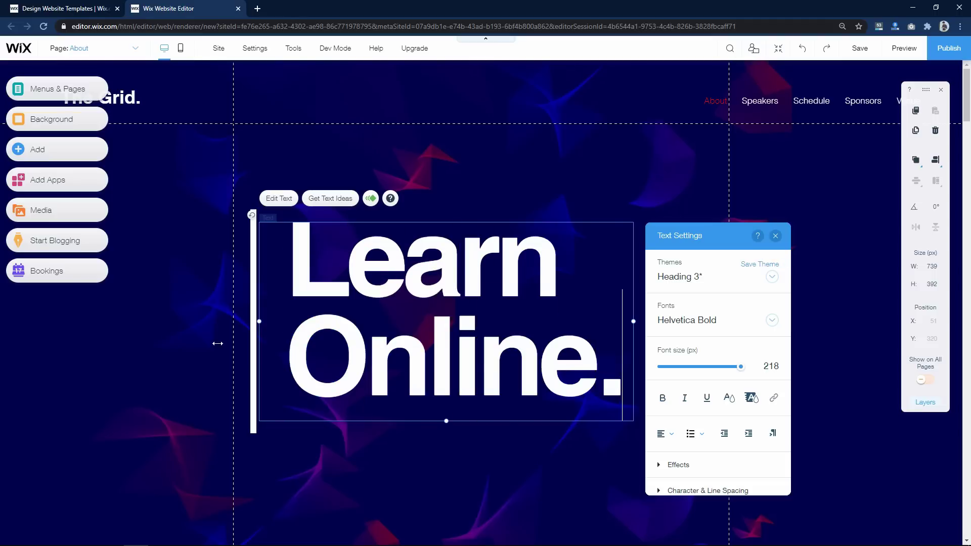
{"action": "left_click", "coordinate": [217, 343]}
{"action": "left_click_drag", "start_coordinate": [423, 336], "coordinate": [423, 339]}
{"action": "left_click", "coordinate": [179, 251]}
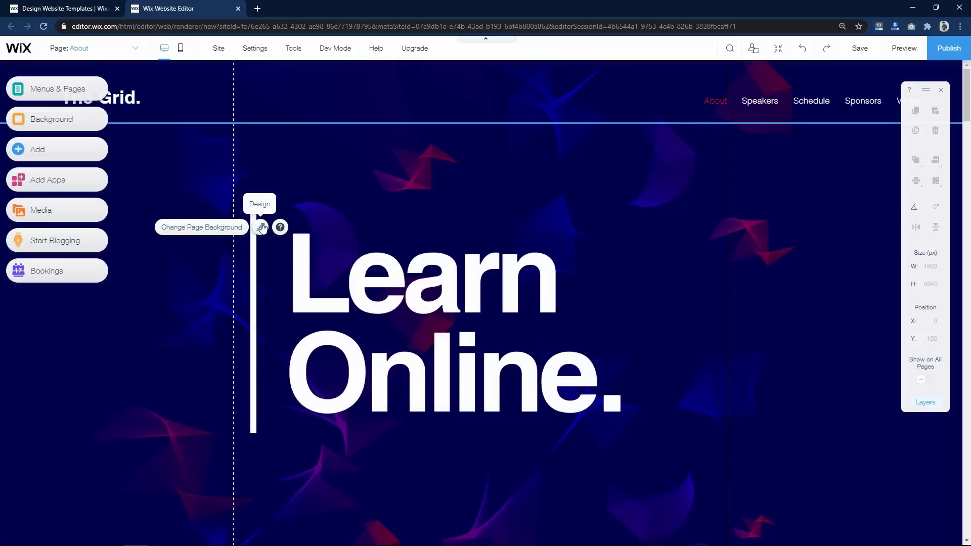
{"action": "left_click", "coordinate": [194, 229]}
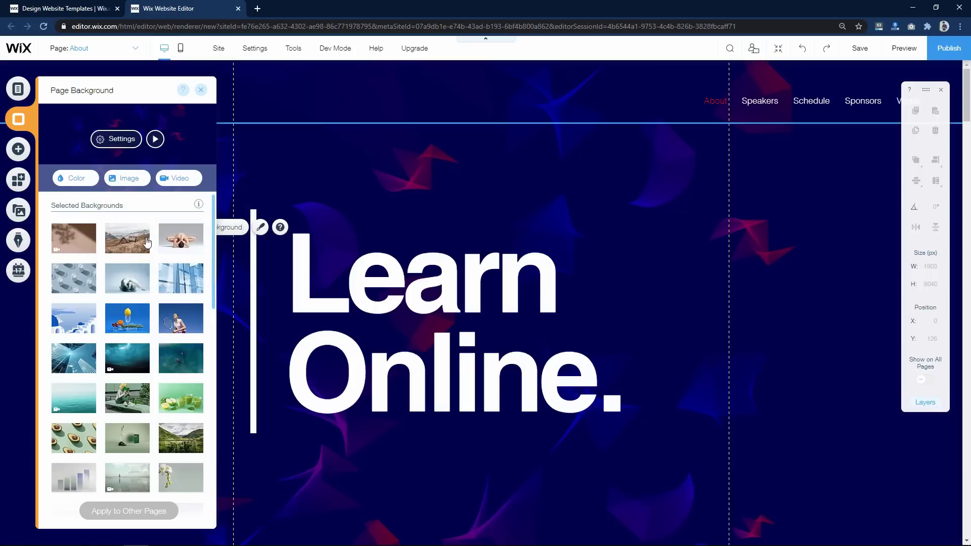
{"action": "scroll", "coordinate": [179, 302], "scroll_direction": "down", "scroll_amount": 10}
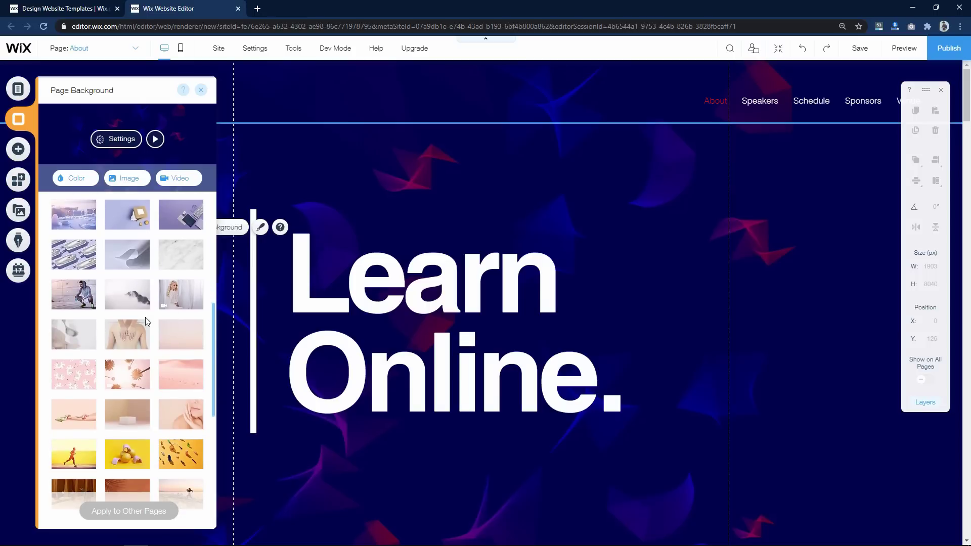
{"action": "scroll", "coordinate": [152, 349], "scroll_direction": "up", "scroll_amount": 10}
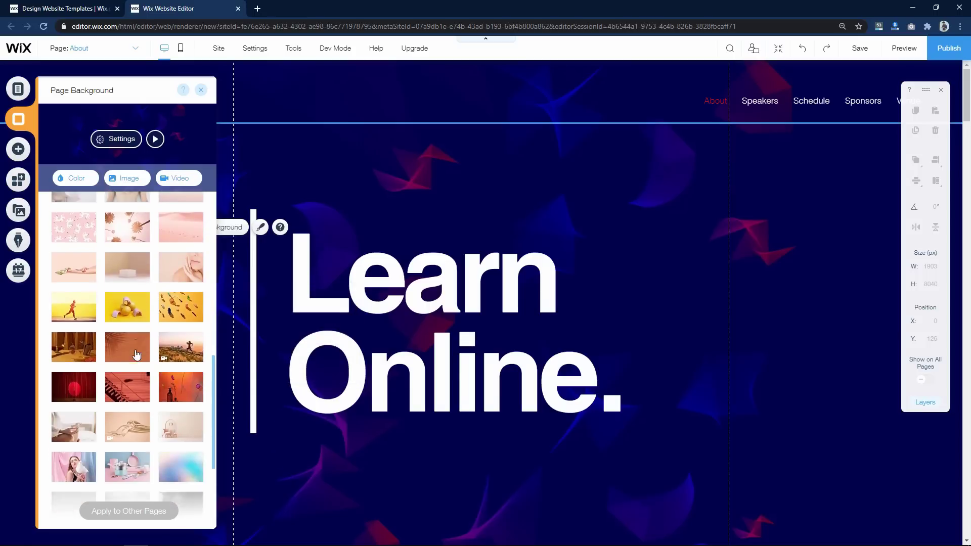
{"action": "left_click", "coordinate": [70, 180]}
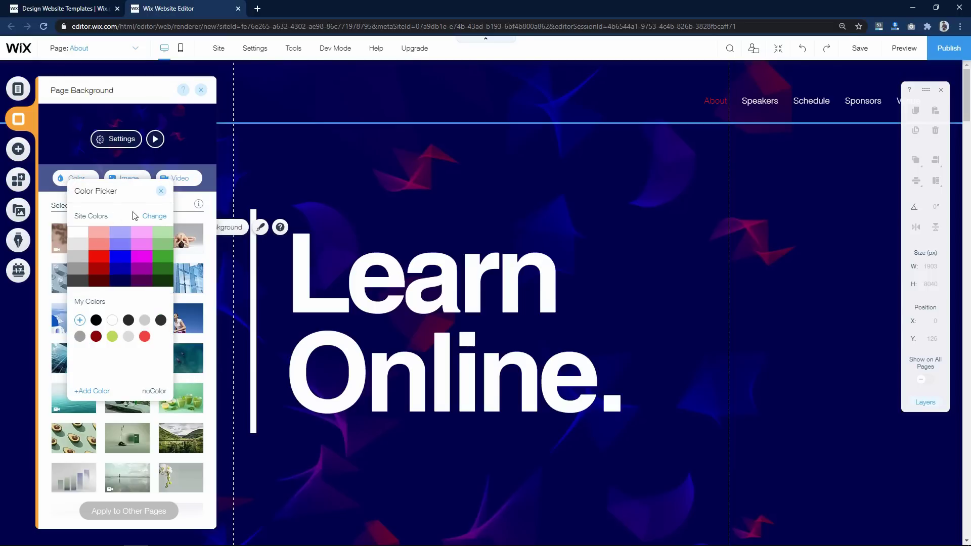
{"action": "left_click", "coordinate": [161, 194]}
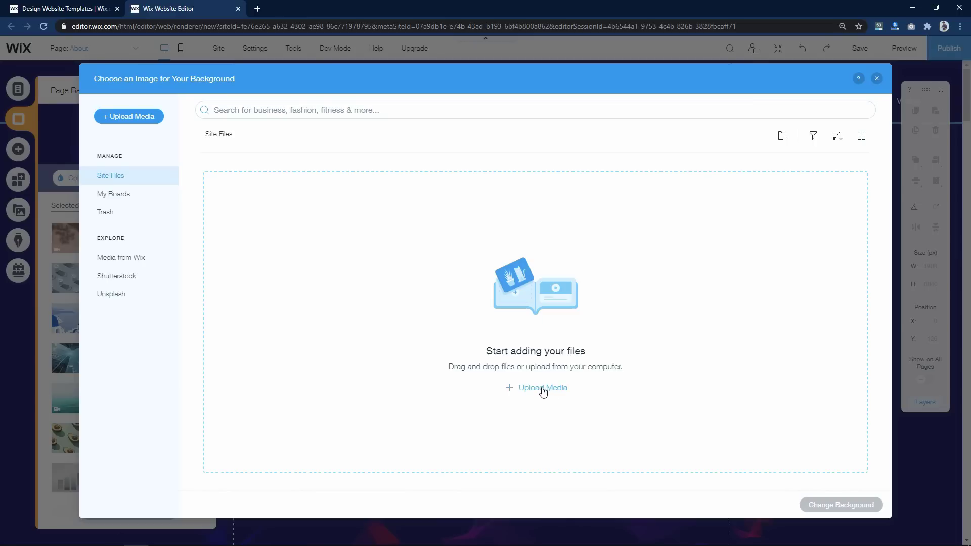
{"action": "left_click", "coordinate": [879, 80]}
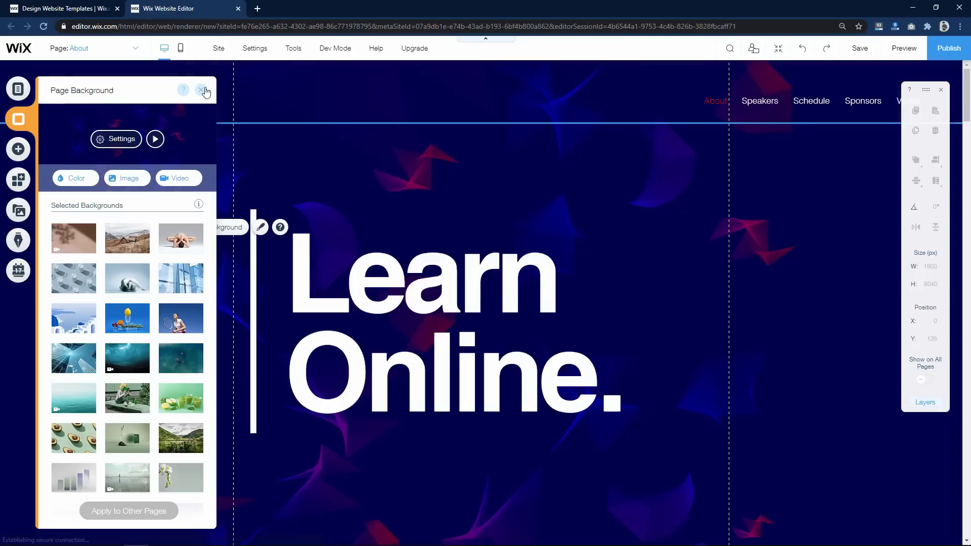
{"action": "left_click", "coordinate": [679, 170]}
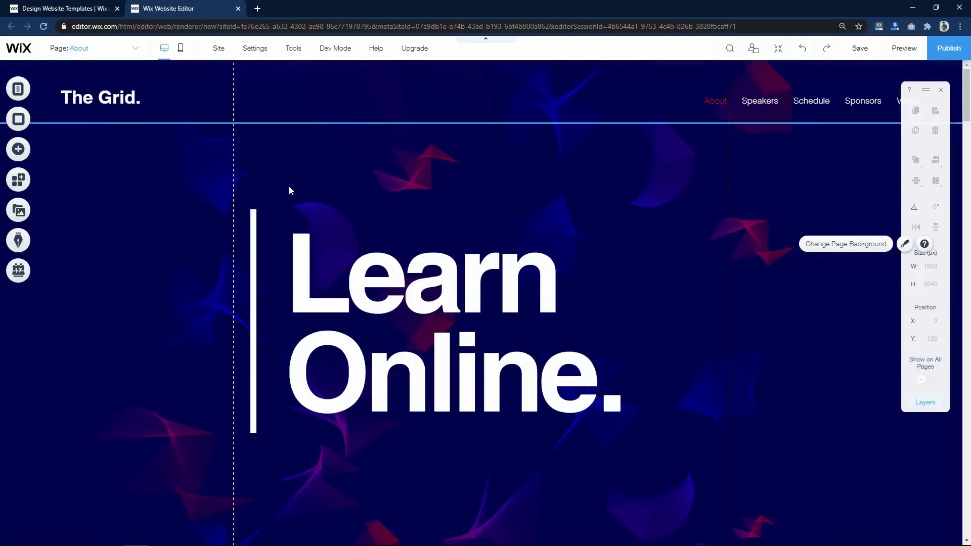
- Change the header logo button text from 'The Grid.' to 'Easy Tutorials'
{"action": "left_click", "coordinate": [115, 104]}
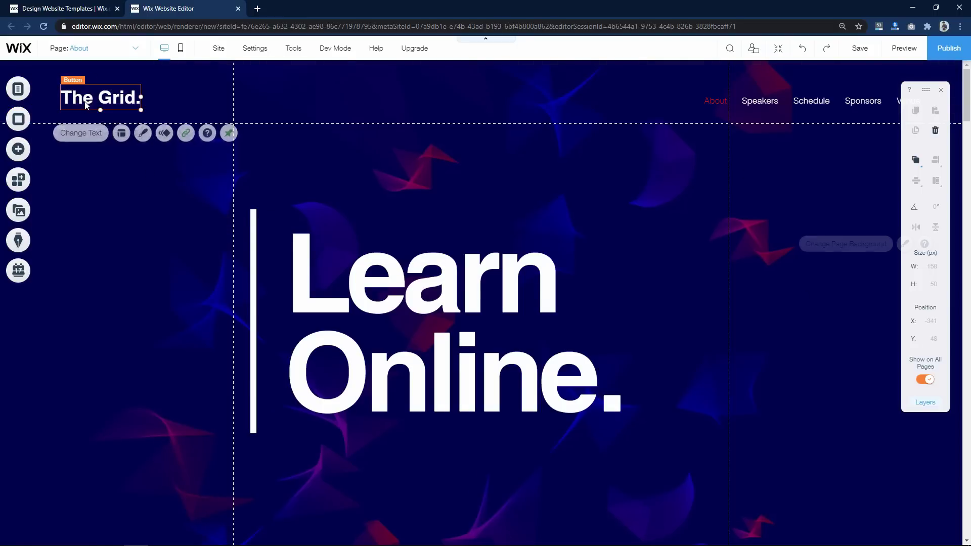
{"action": "double_click", "coordinate": [96, 98]}
{"action": "left_click_drag", "start_coordinate": [288, 149], "coordinate": [240, 147]}
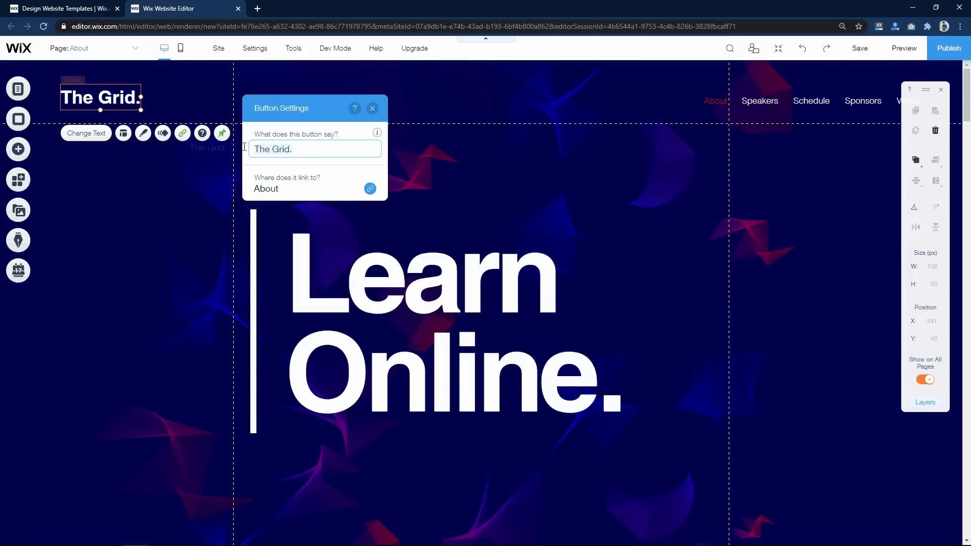
{"action": "type", "text": "Easy "}
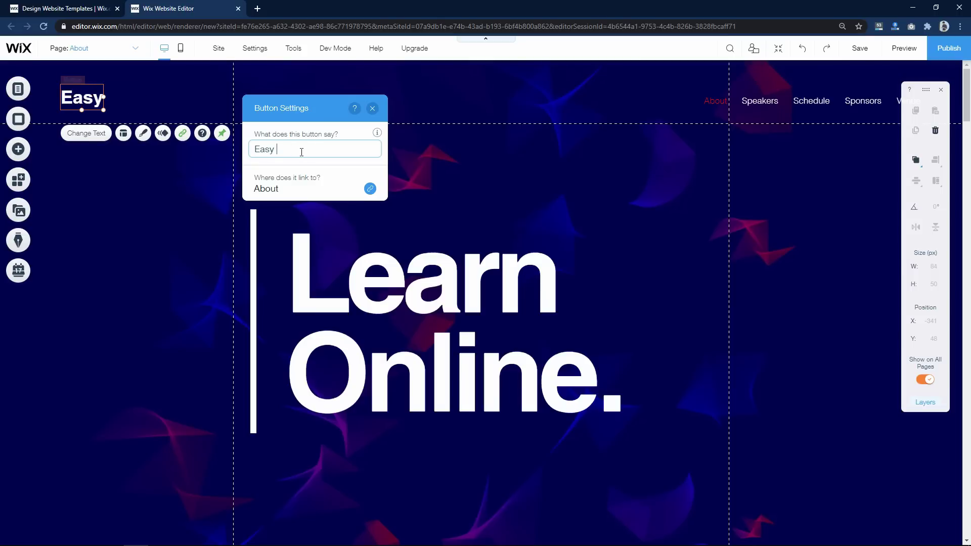
{"action": "type", "text": "Tutorials"}
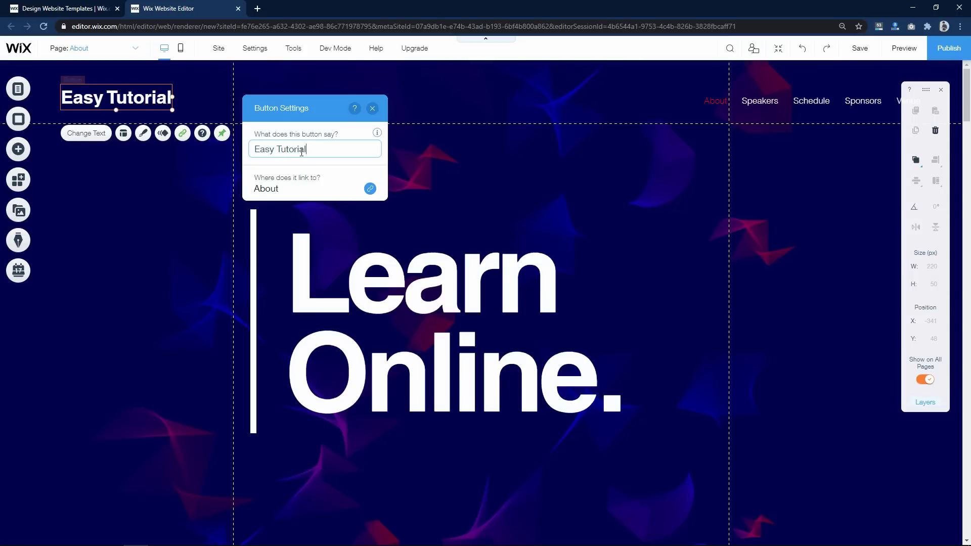
{"action": "left_click", "coordinate": [464, 100]}
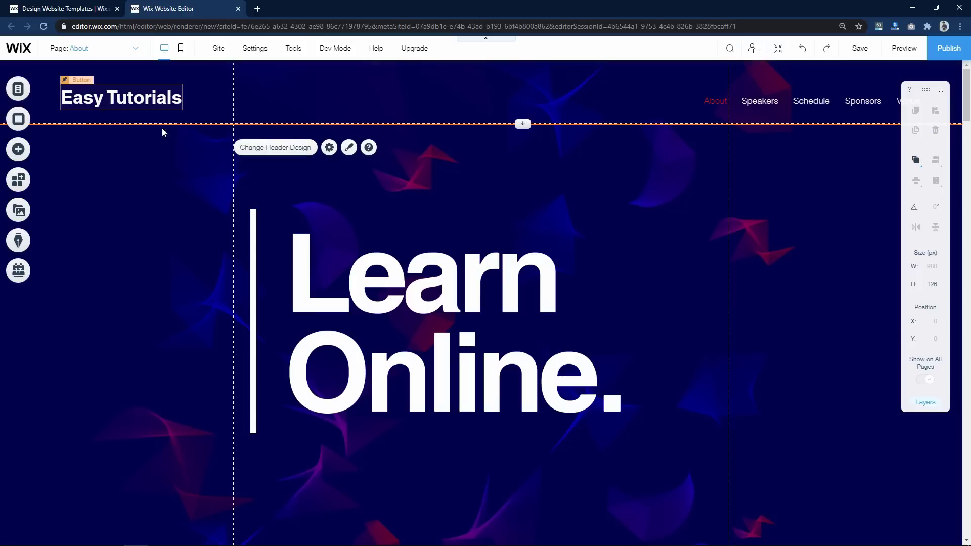
{"action": "left_click", "coordinate": [141, 268]}
- Replace the About section's 'The Grid 2023' heading with 'Easy Tutorials'
{"action": "scroll", "coordinate": [542, 240], "scroll_direction": "down", "scroll_amount": 9}
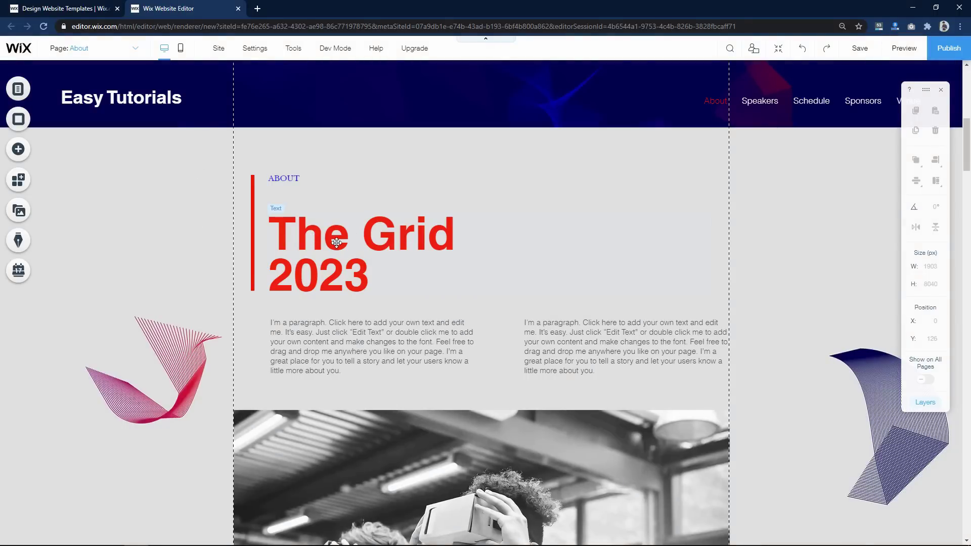
{"action": "left_click", "coordinate": [319, 238]}
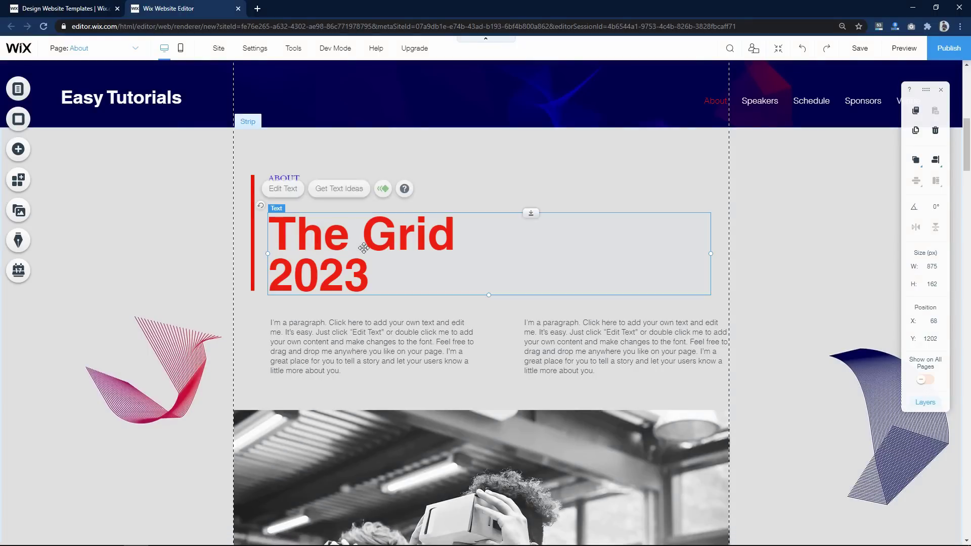
{"action": "double_click", "coordinate": [316, 255]}
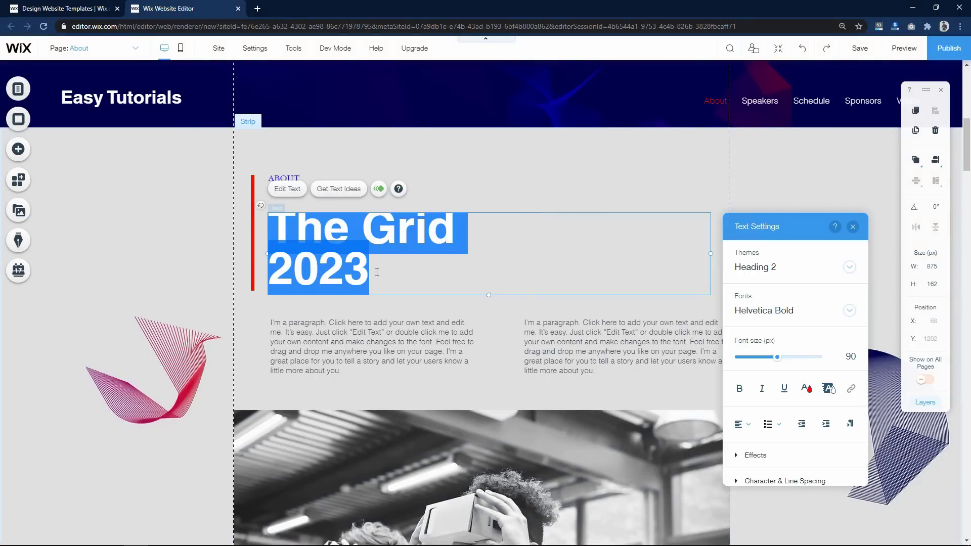
{"action": "type", "text": "Easy Tutorials"}
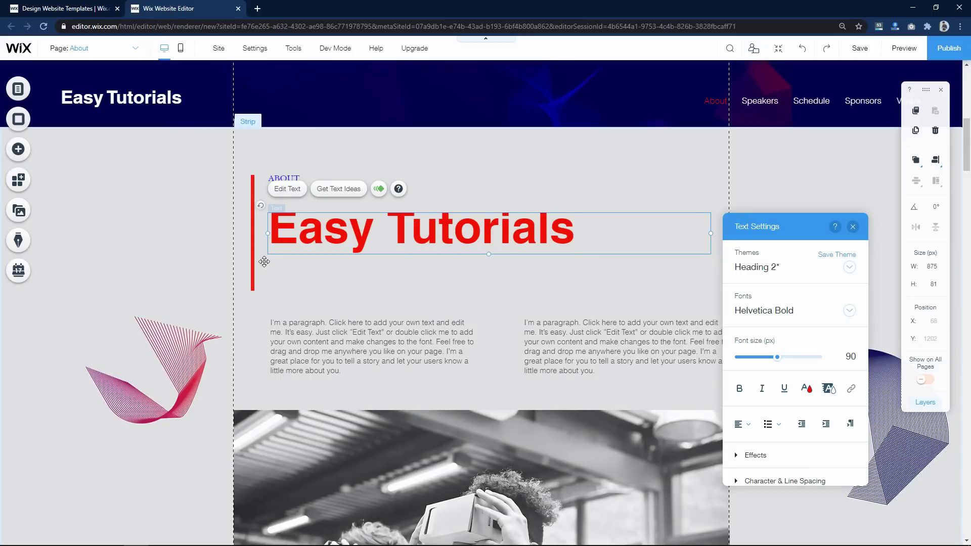
- Shorten the red accent line to the heading height and move the ABOUT label slightly lower
{"action": "left_click", "coordinate": [254, 250]}
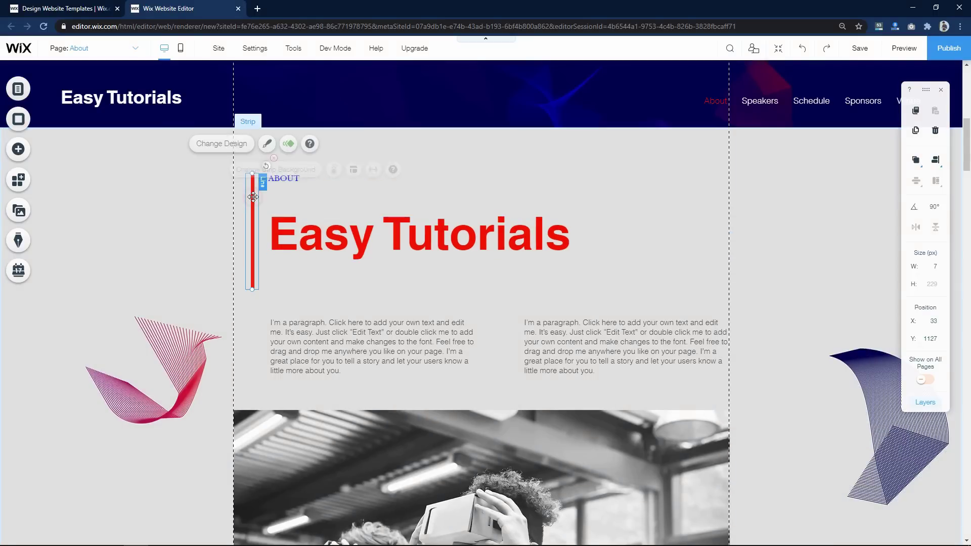
{"action": "left_click_drag", "start_coordinate": [252, 290], "coordinate": [260, 254]}
{"action": "left_click", "coordinate": [195, 267]}
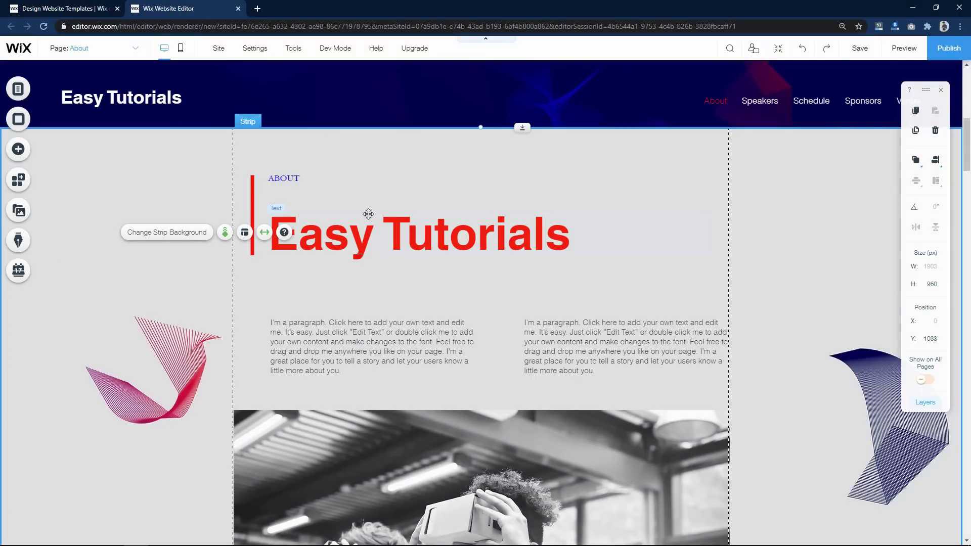
{"action": "left_click", "coordinate": [286, 179]}
{"action": "left_click_drag", "start_coordinate": [285, 180], "coordinate": [292, 197]}
{"action": "left_click", "coordinate": [501, 298]}
{"action": "left_click", "coordinate": [387, 348]}
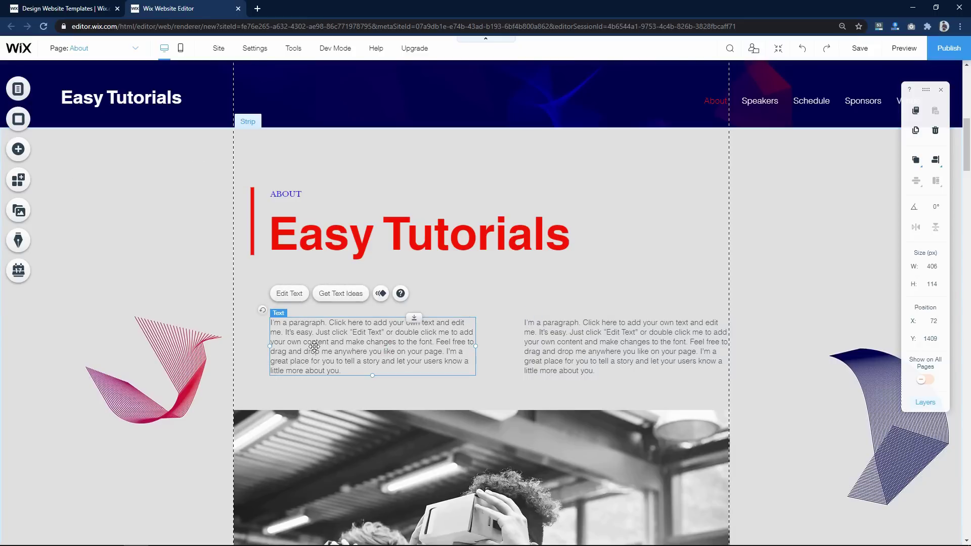
{"action": "double_click", "coordinate": [339, 366]}
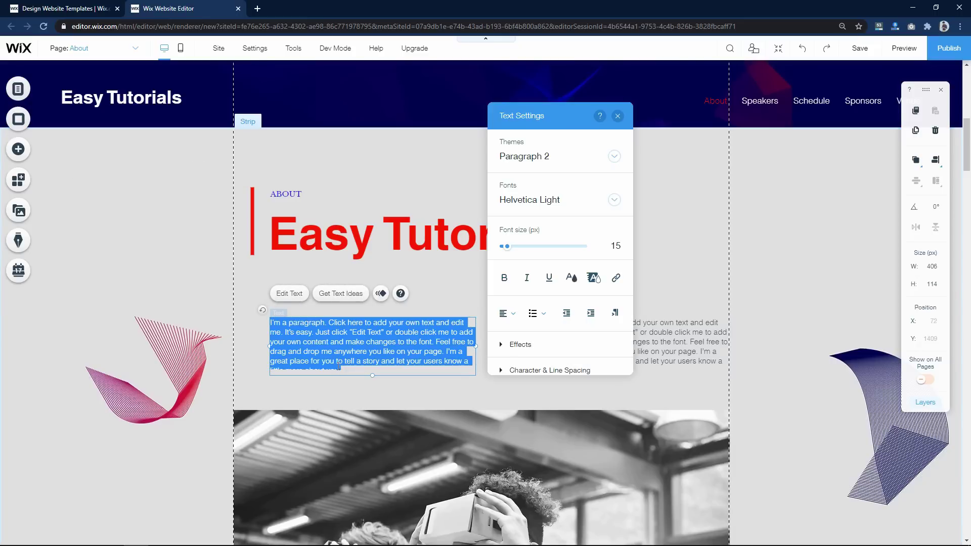
{"action": "left_click_drag", "start_coordinate": [346, 370], "coordinate": [285, 317]}
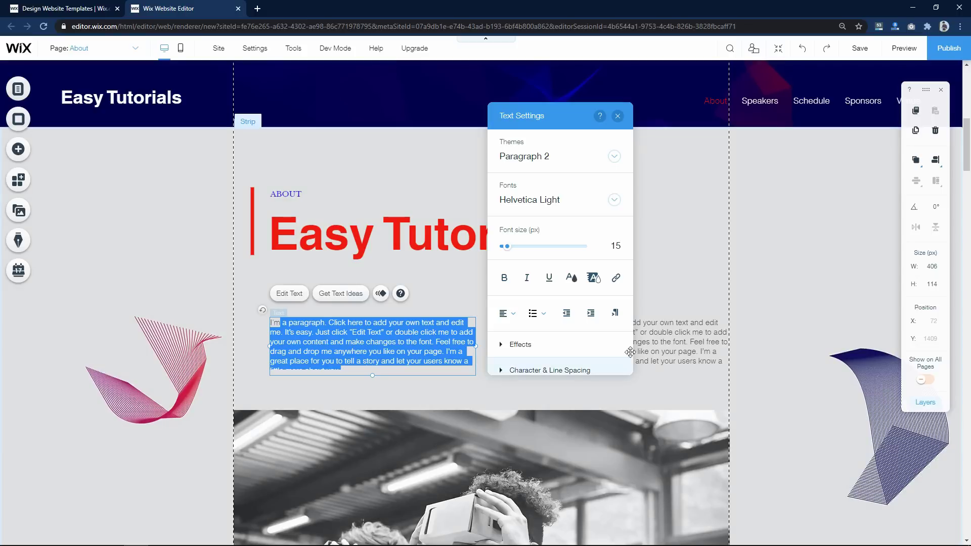
{"action": "left_click", "coordinate": [614, 157]}
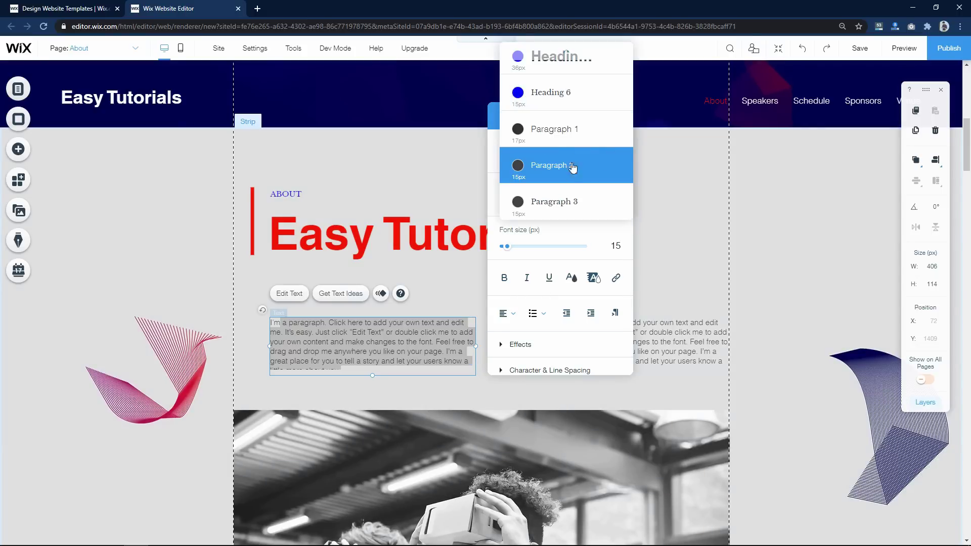
{"action": "scroll", "coordinate": [574, 159], "scroll_direction": "up", "scroll_amount": 5}
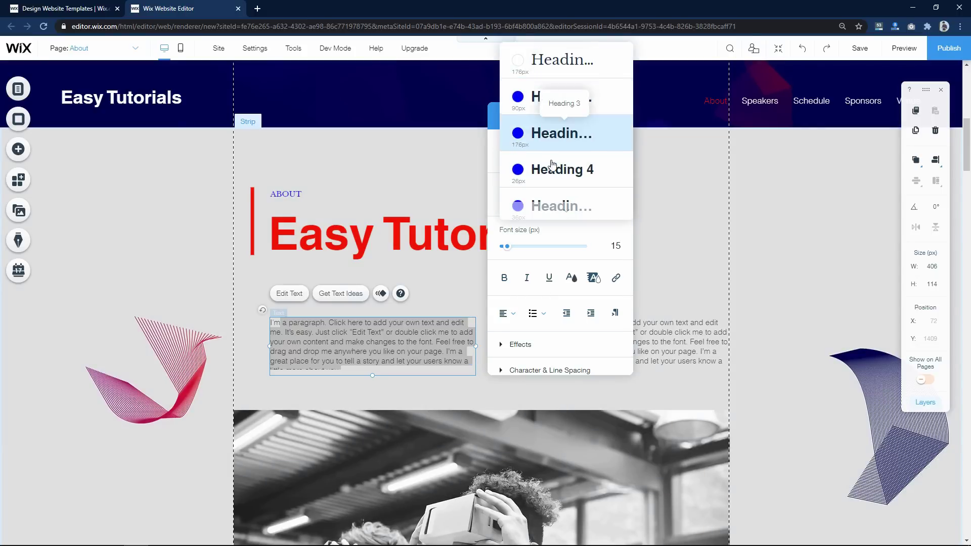
{"action": "scroll", "coordinate": [553, 163], "scroll_direction": "down", "scroll_amount": 5}
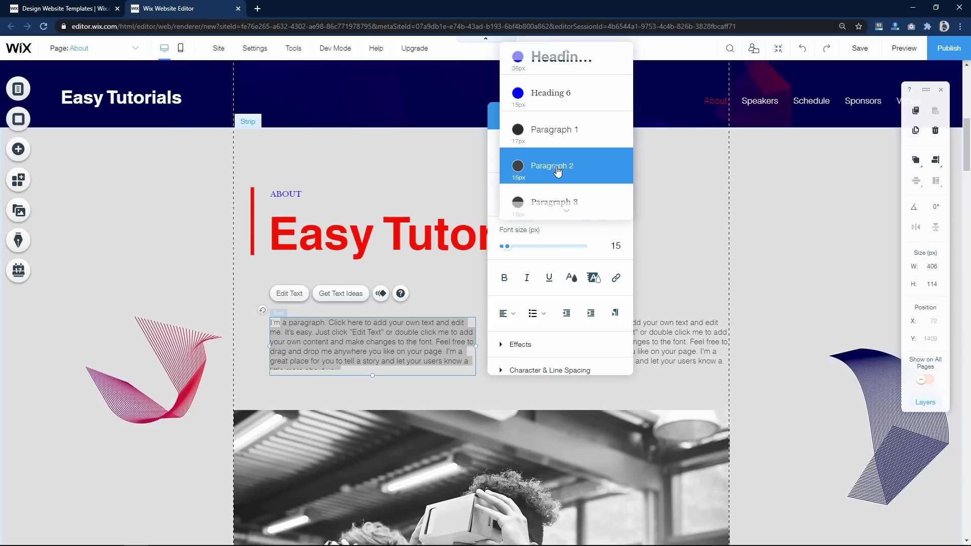
{"action": "left_click", "coordinate": [489, 232]}
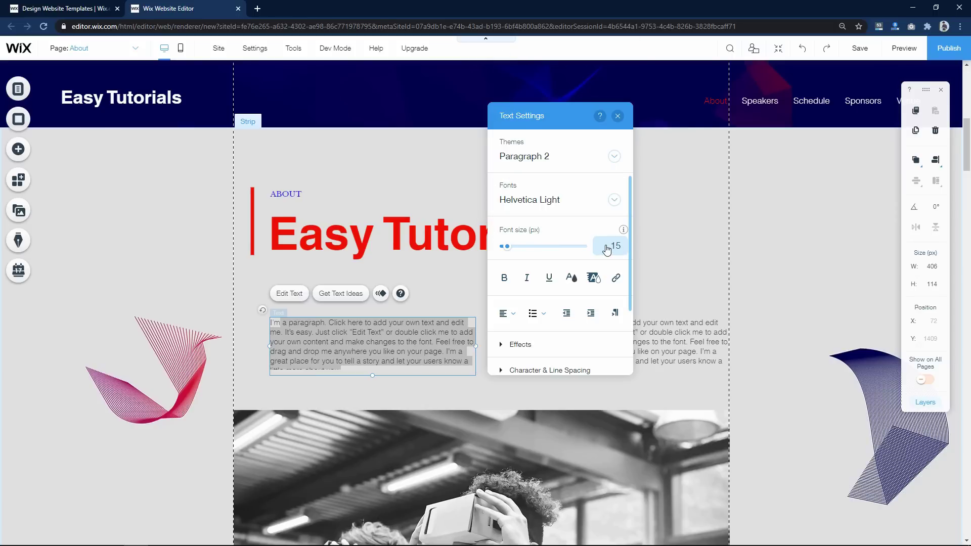
{"action": "left_click_drag", "start_coordinate": [508, 248], "coordinate": [512, 252]}
{"action": "scroll", "coordinate": [370, 227], "scroll_direction": "down", "scroll_amount": 5}
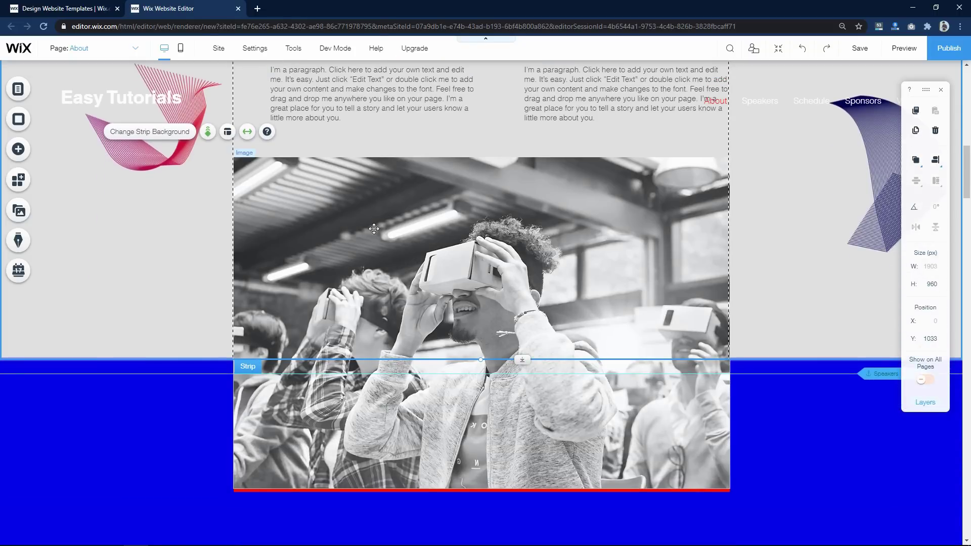
- Swap the About section's black-and-white VR headset photo for the uploaded laptop image 3.png
{"action": "left_click", "coordinate": [370, 227]}
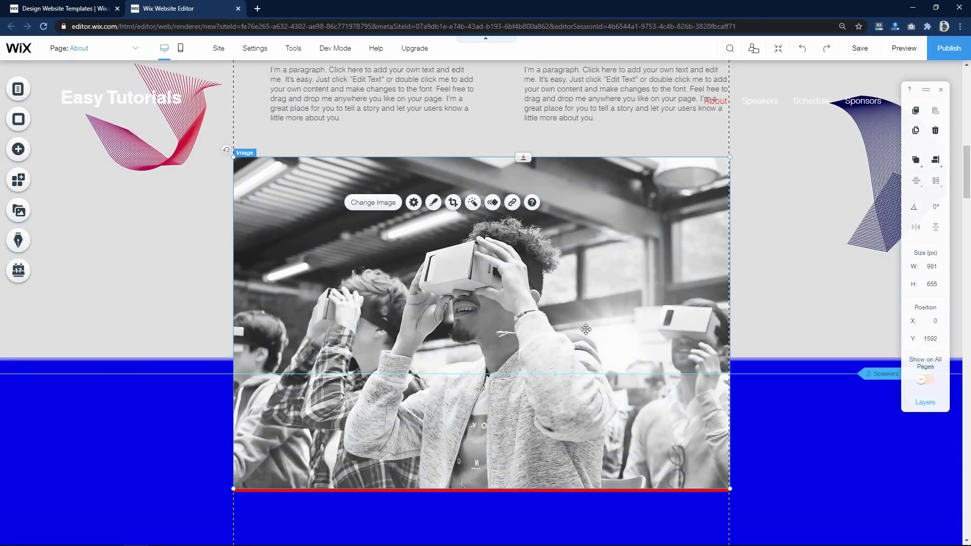
{"action": "left_click", "coordinate": [375, 207]}
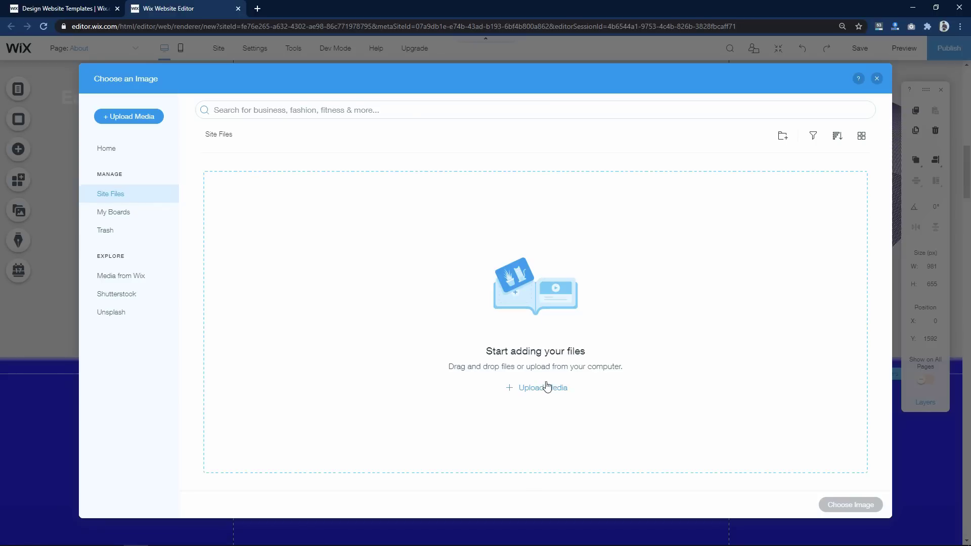
{"action": "left_click", "coordinate": [547, 389]}
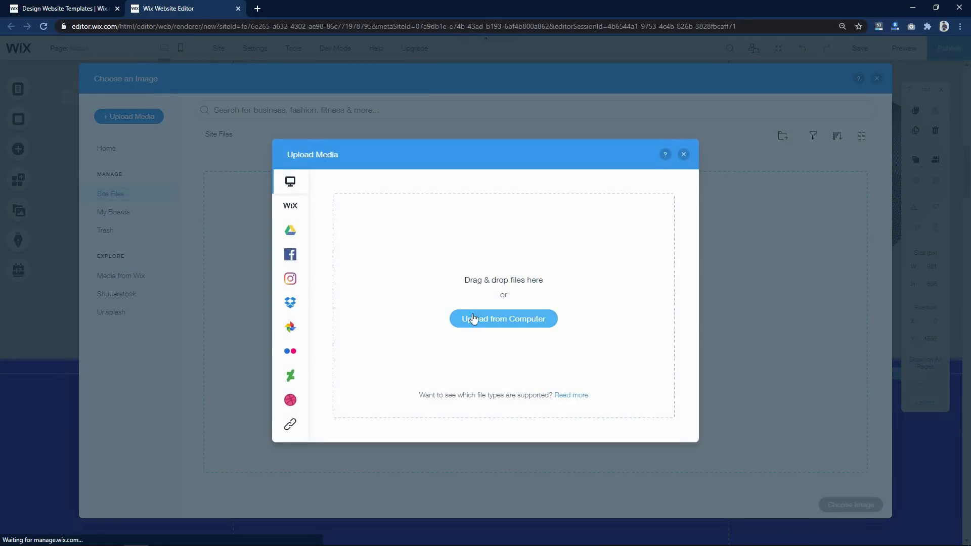
{"action": "left_click", "coordinate": [495, 320]}
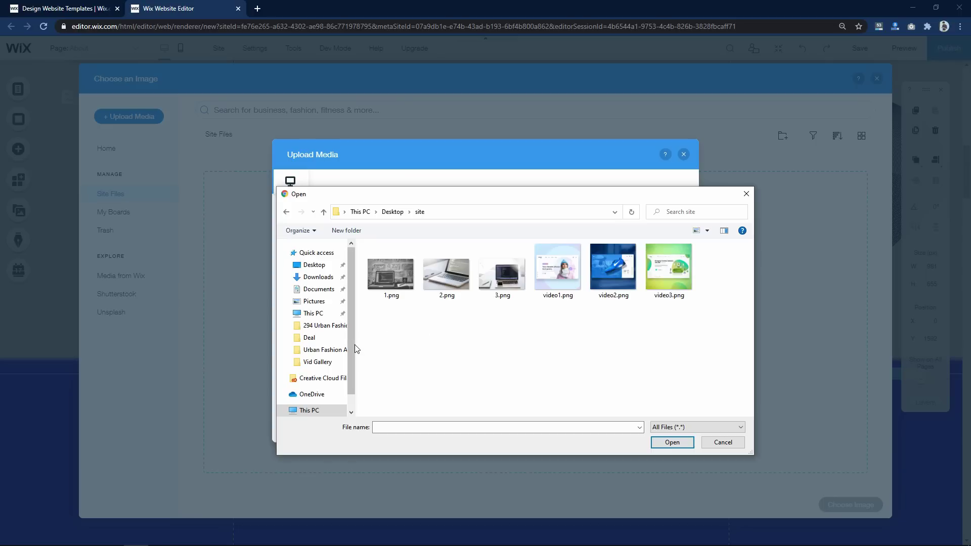
{"action": "left_click", "coordinate": [509, 288]}
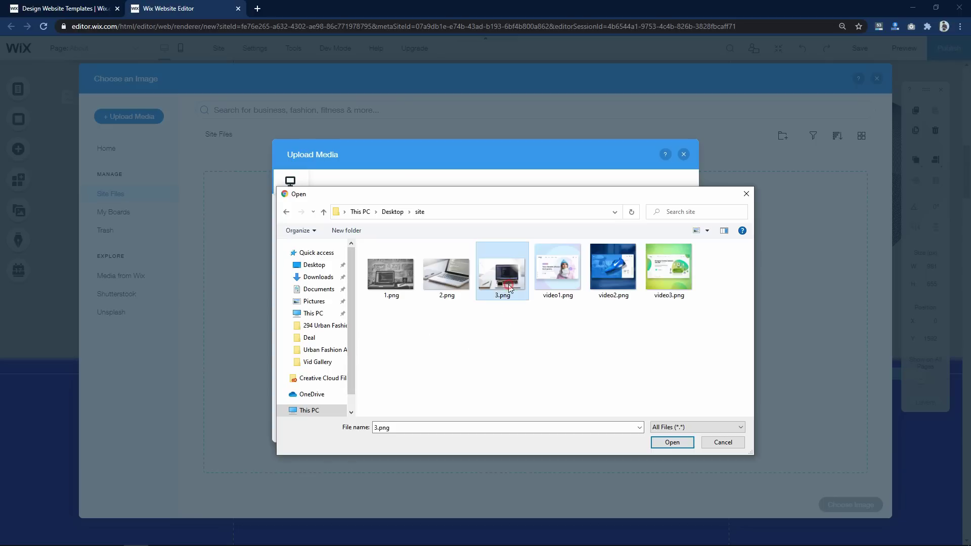
{"action": "left_click", "coordinate": [672, 446]}
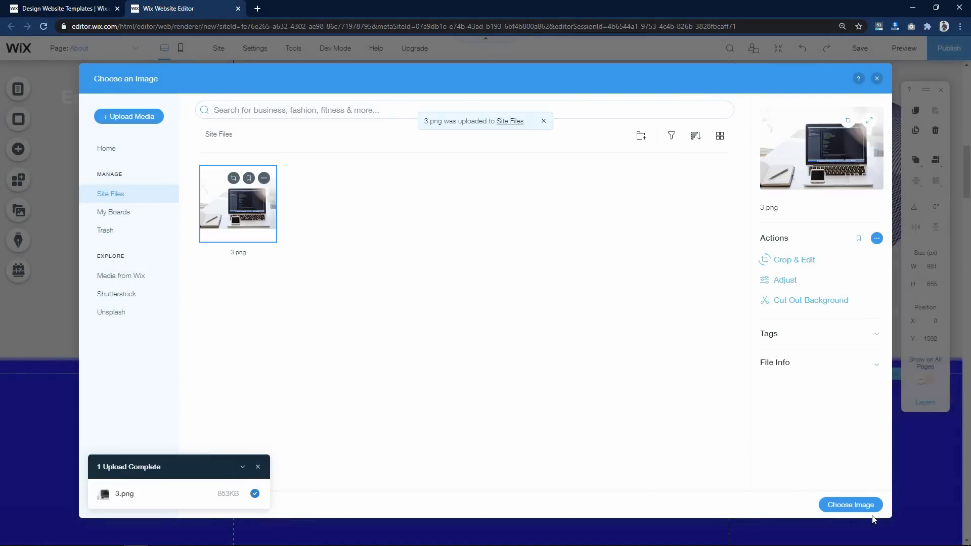
{"action": "left_click", "coordinate": [851, 505]}
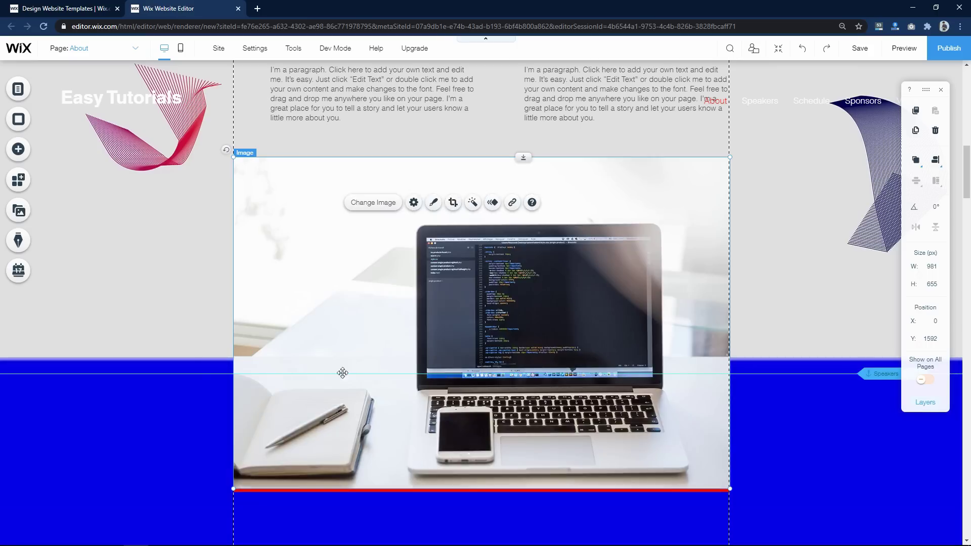
{"action": "left_click", "coordinate": [134, 337]}
- Replace 'Speakers' with 'Videos' so the heading reads 'Our Videos'
{"action": "scroll", "coordinate": [553, 257], "scroll_direction": "down", "scroll_amount": 5}
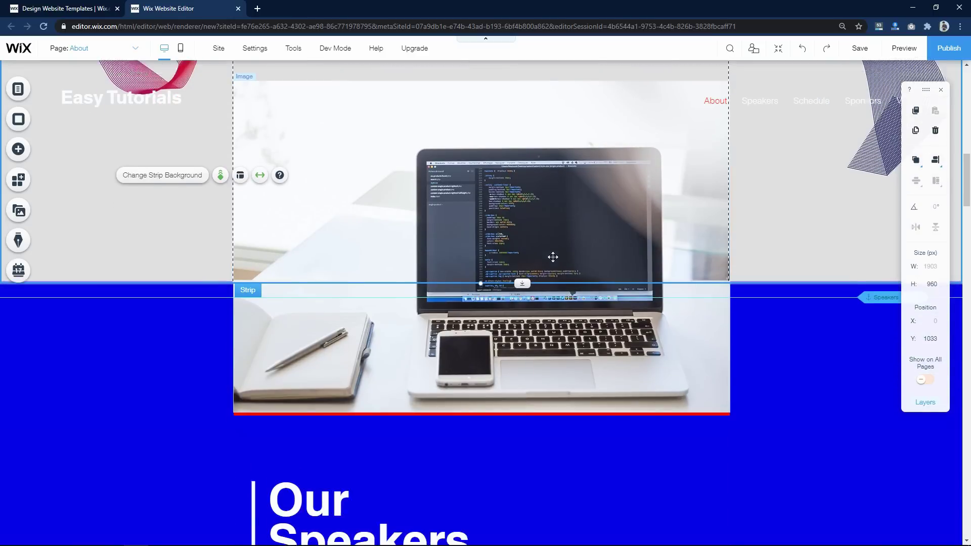
{"action": "scroll", "coordinate": [553, 257], "scroll_direction": "down", "scroll_amount": 2}
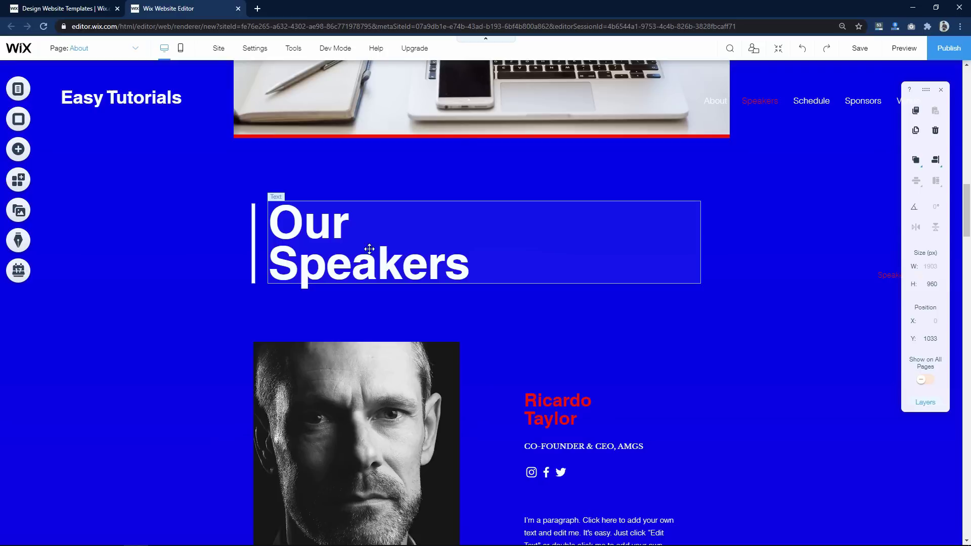
{"action": "left_click", "coordinate": [354, 250]}
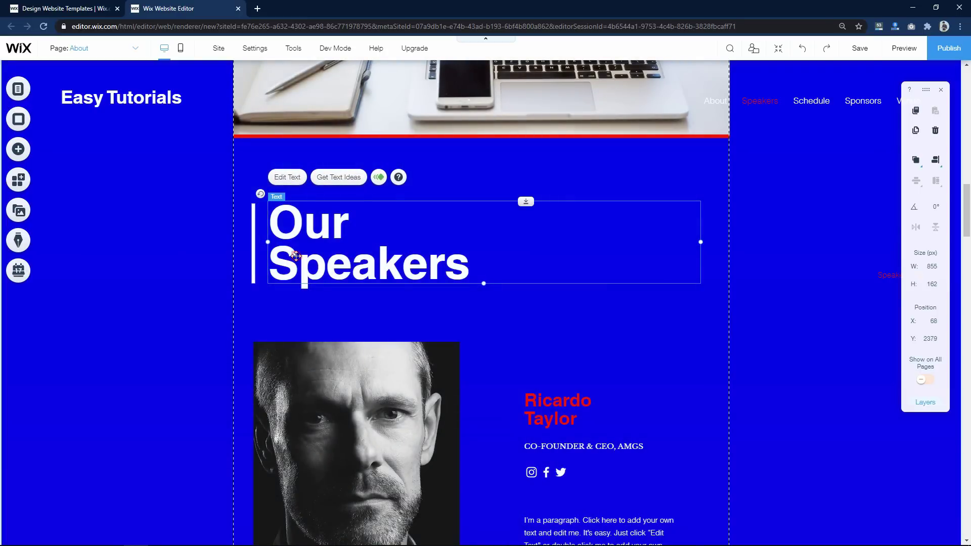
{"action": "double_click", "coordinate": [297, 256]}
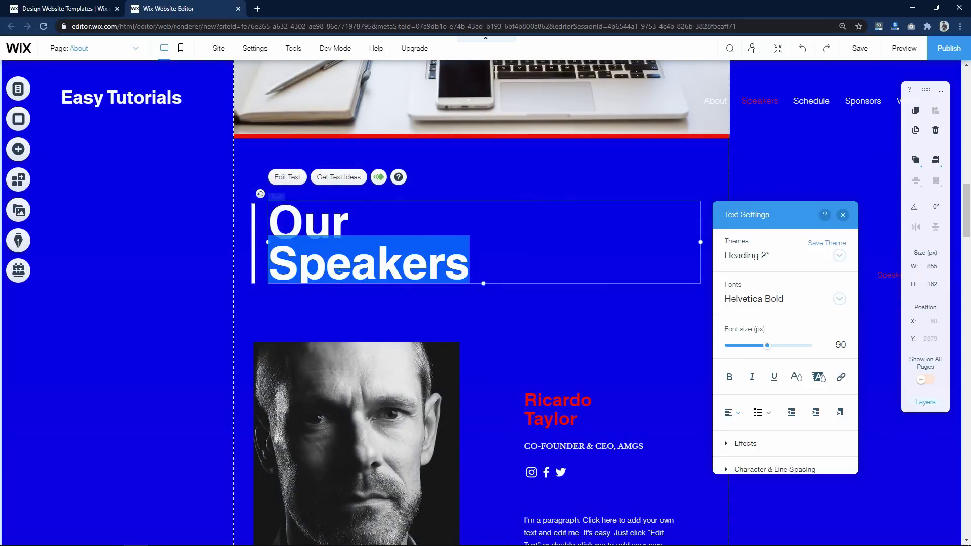
{"action": "type", "text": "Videos"}
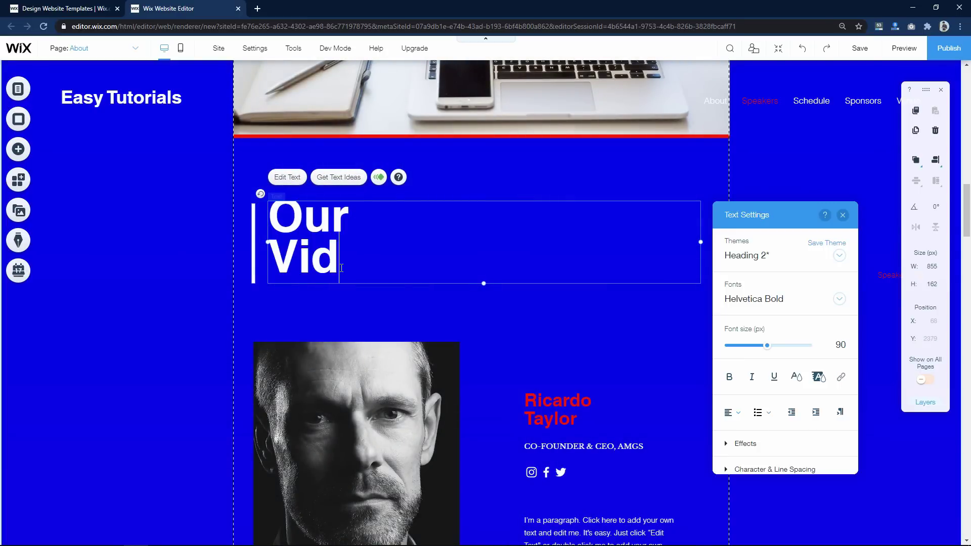
{"action": "left_click", "coordinate": [147, 289]}
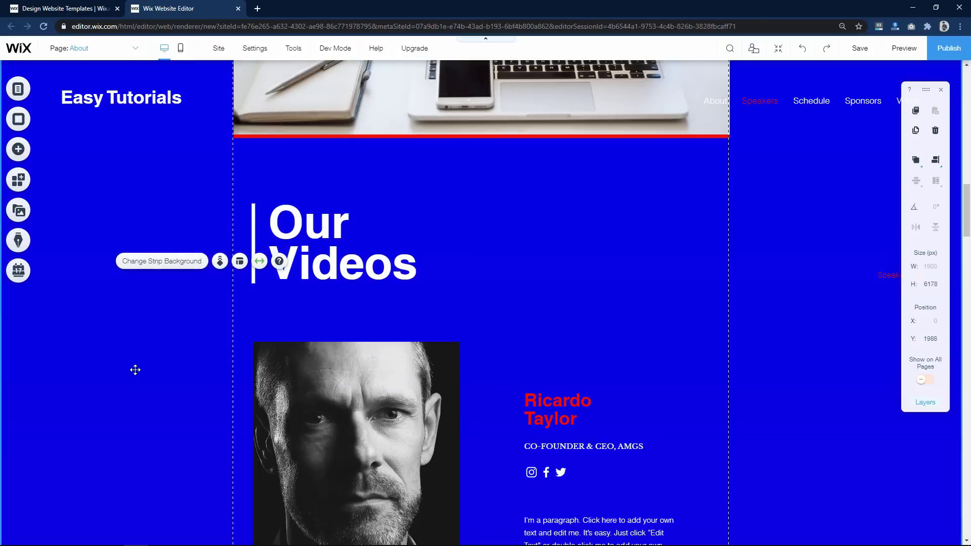
- Select the first speaker's portrait photo, name heading and paragraph in turn
{"action": "scroll", "coordinate": [101, 355], "scroll_direction": "down", "scroll_amount": 3}
{"action": "left_click", "coordinate": [354, 298]}
{"action": "left_click", "coordinate": [560, 260]}
{"action": "left_click", "coordinate": [556, 375]}
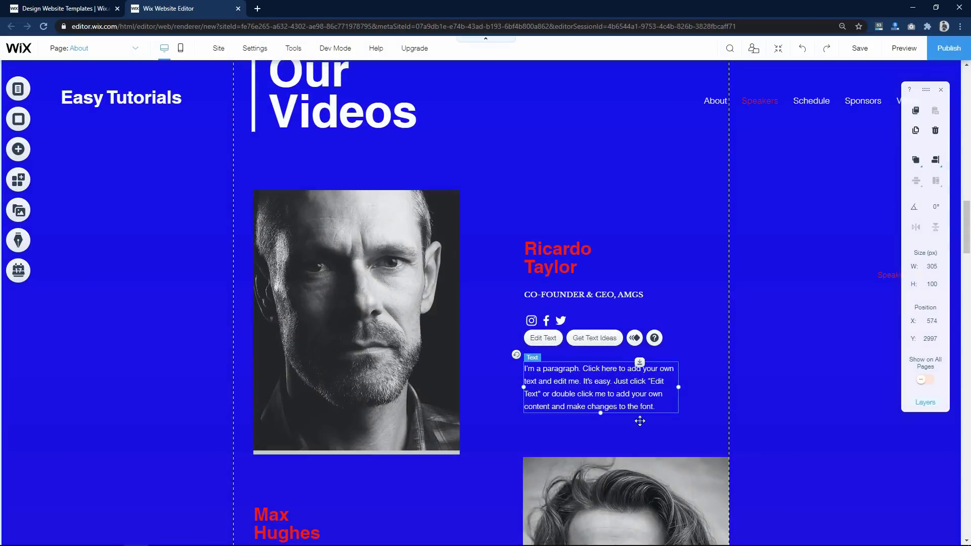
{"action": "scroll", "coordinate": [343, 377], "scroll_direction": "down", "scroll_amount": 2}
{"action": "scroll", "coordinate": [354, 344], "scroll_direction": "up", "scroll_amount": 2}
{"action": "left_click", "coordinate": [380, 307]}
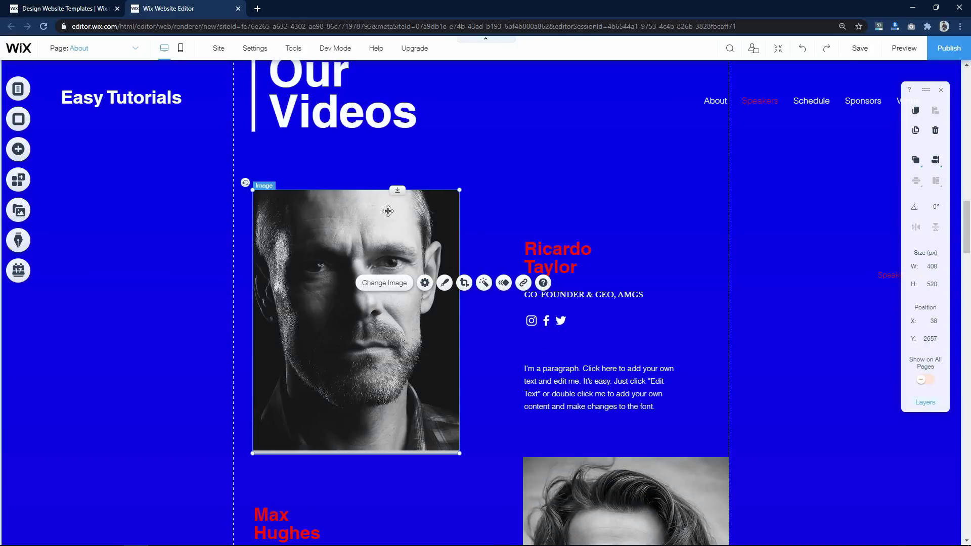
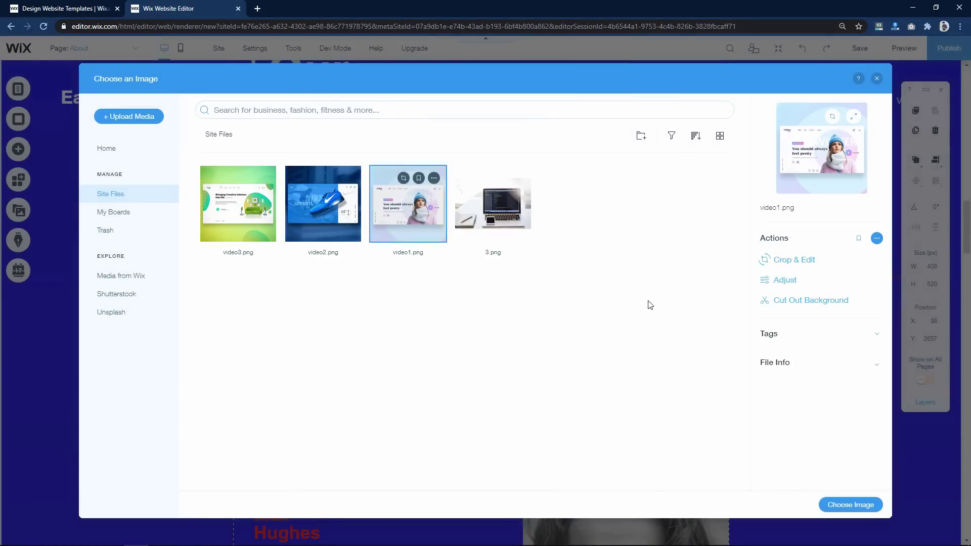
- Replace the first portrait image with video1.png from Site Files
{"action": "left_click", "coordinate": [855, 506]}
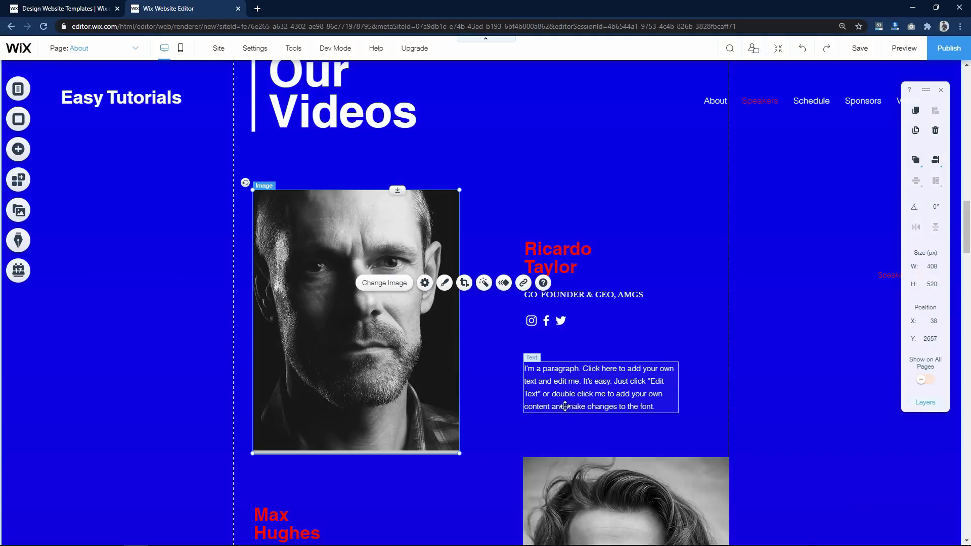
{"action": "left_click", "coordinate": [421, 452]}
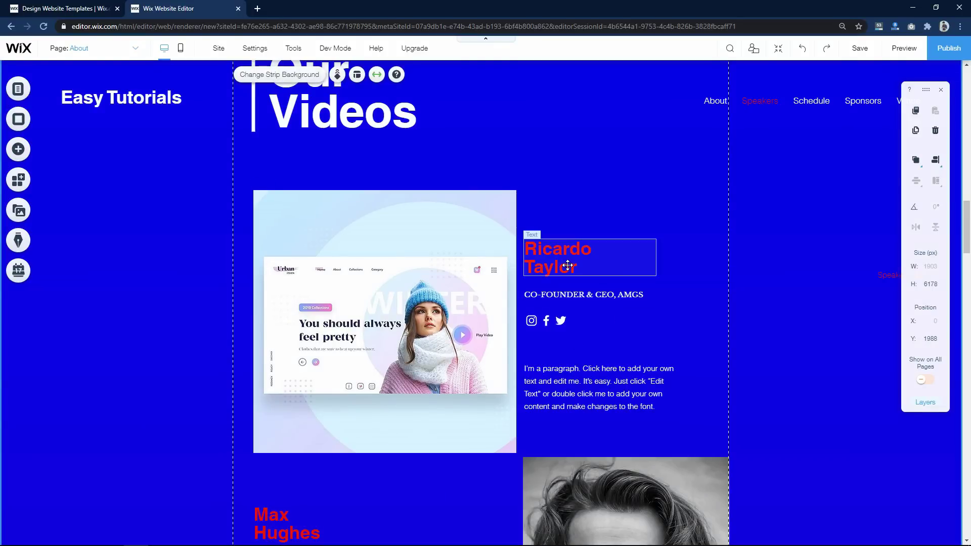
- Replace the Ricardo Taylor heading with 'Fashion Website Landing Page'
{"action": "left_click", "coordinate": [544, 269]}
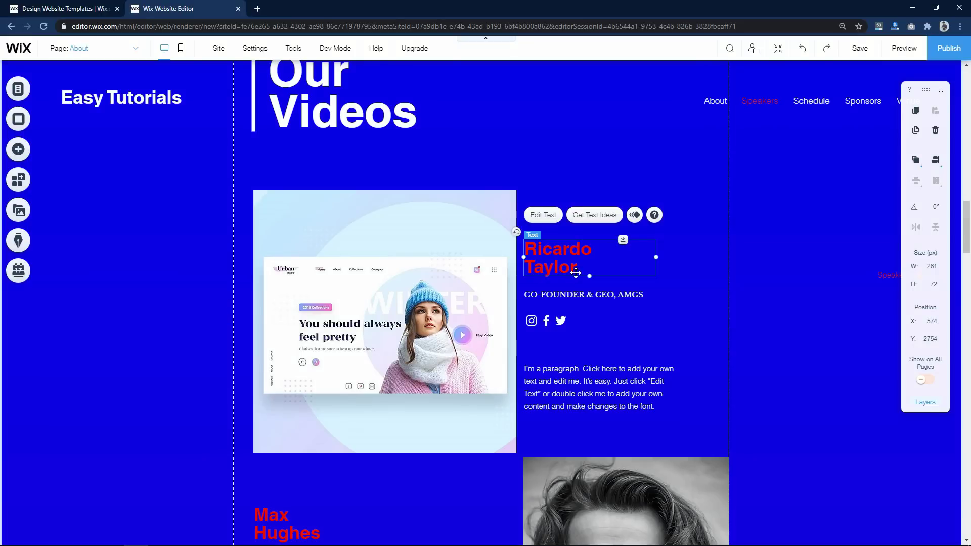
{"action": "double_click", "coordinate": [576, 272]}
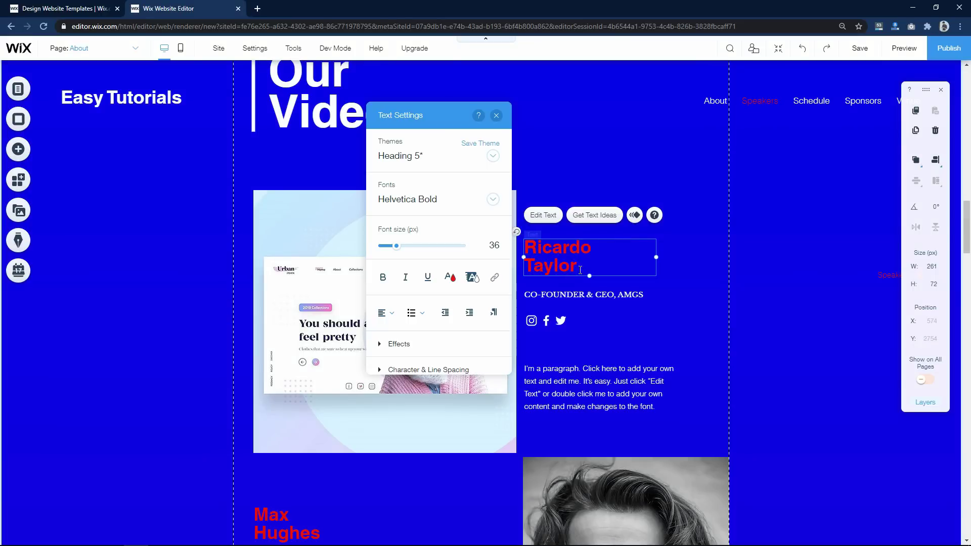
{"action": "left_click_drag", "start_coordinate": [580, 270], "coordinate": [528, 247]}
{"action": "type", "text": "Fashion Website Landing Page"}
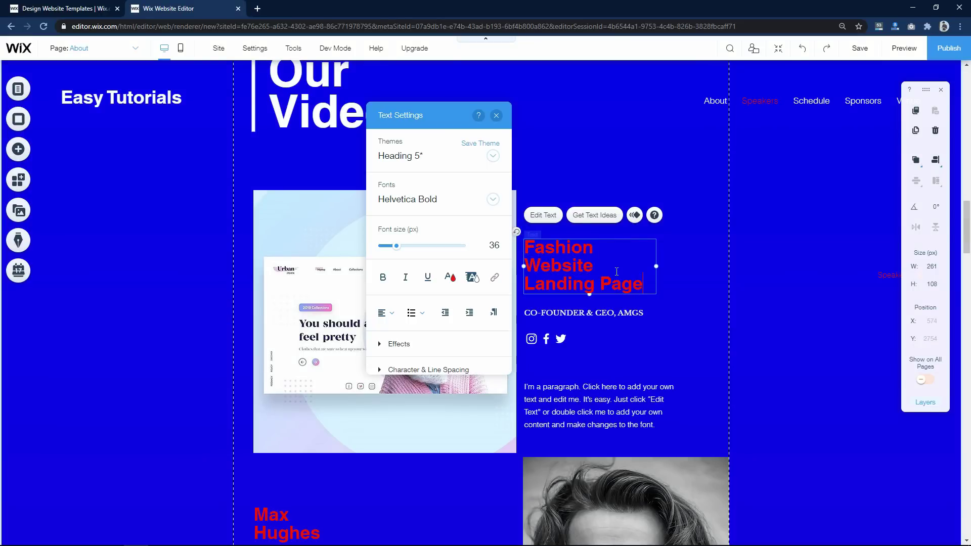
{"action": "key", "text": "Escape"}
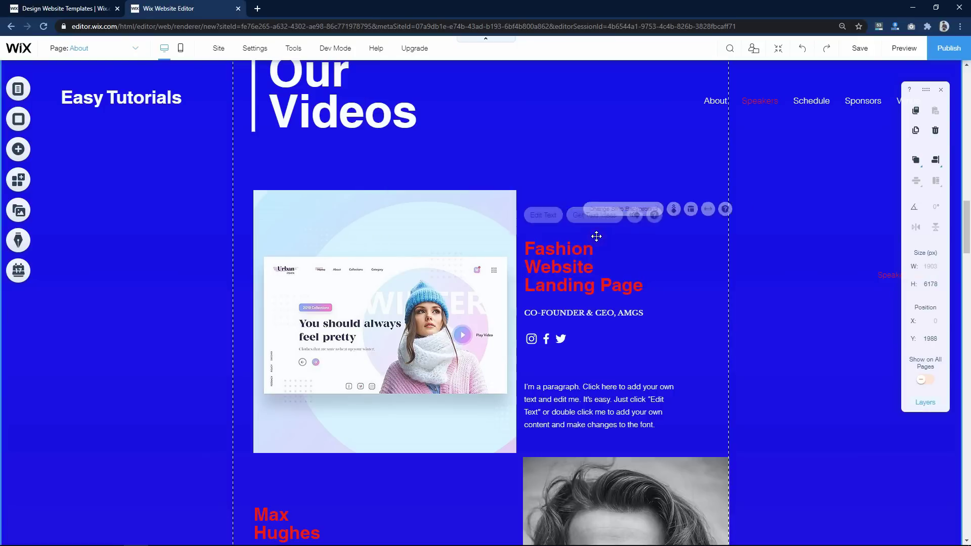
- Delete the social icons and the CO-FOUNDER & CEO, AMGS line
{"action": "left_click", "coordinate": [546, 339]}
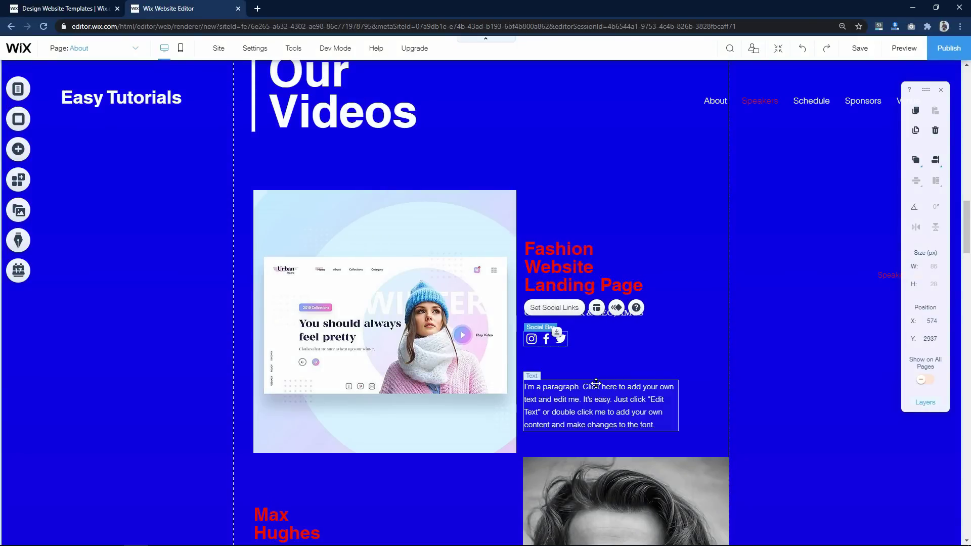
{"action": "key", "text": "Delete"}
{"action": "left_click", "coordinate": [568, 342]}
{"action": "left_click", "coordinate": [560, 281]}
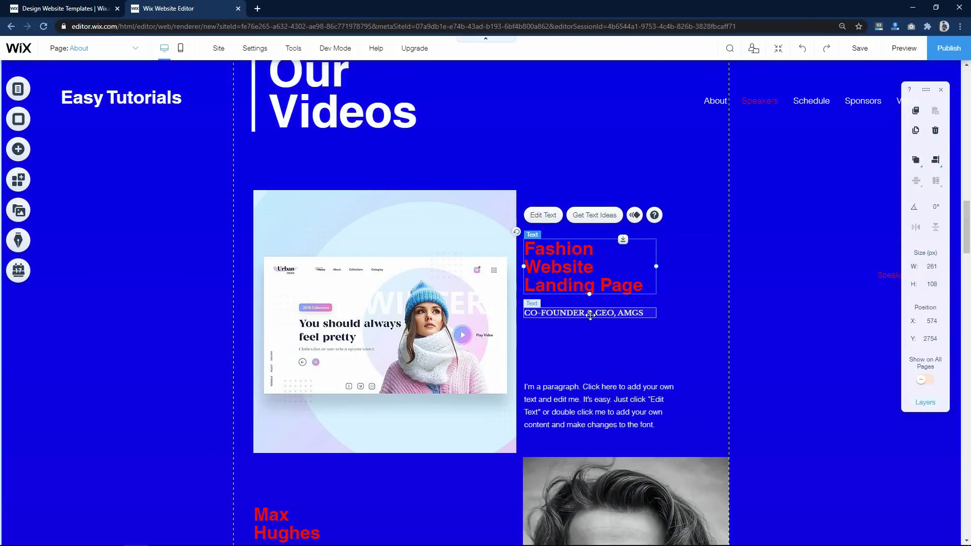
{"action": "left_click", "coordinate": [607, 313]}
{"action": "key", "text": "Delete"}
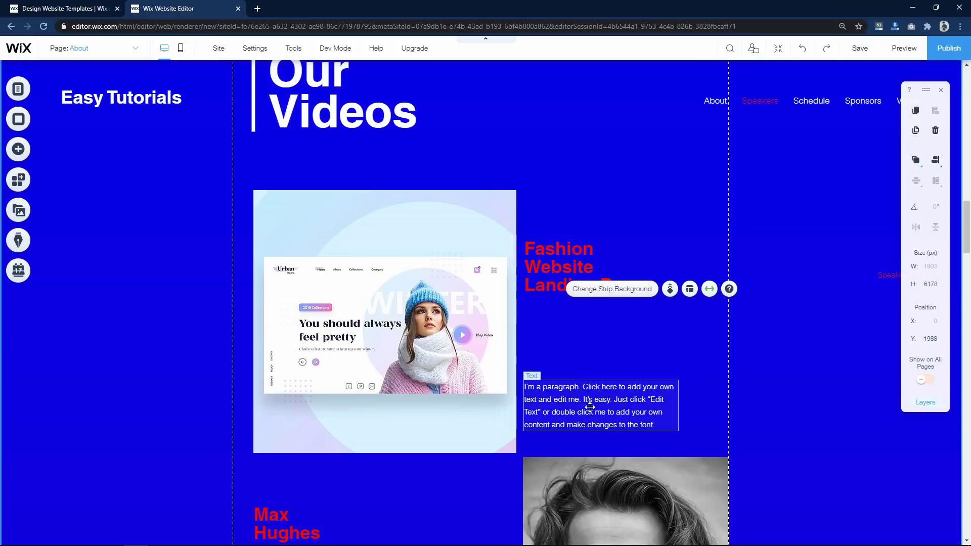
- Move the paragraph up directly beneath the repositioned heading
{"action": "left_click_drag", "start_coordinate": [591, 407], "coordinate": [590, 328]}
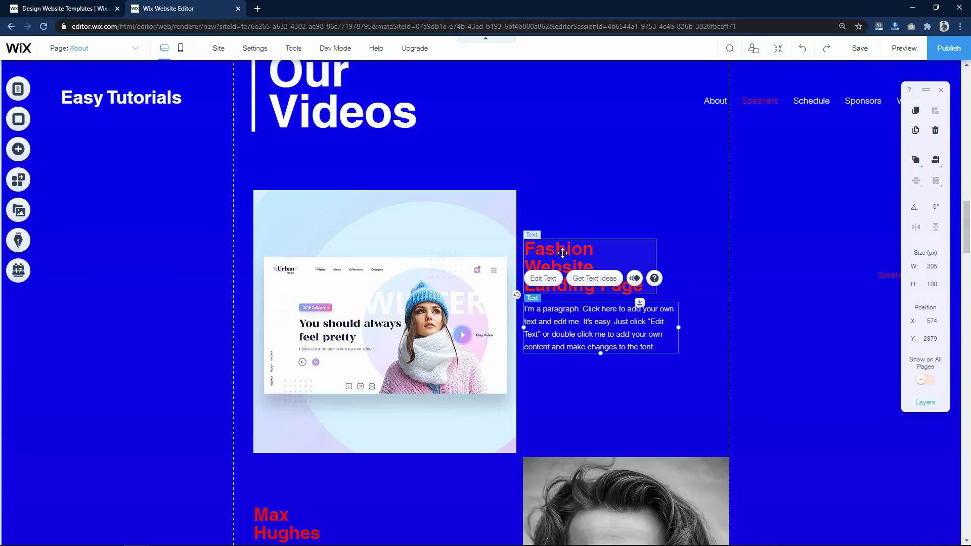
{"action": "left_click_drag", "start_coordinate": [560, 251], "coordinate": [571, 240]}
{"action": "left_click_drag", "start_coordinate": [573, 314], "coordinate": [580, 303]}
{"action": "left_click", "coordinate": [568, 386]}
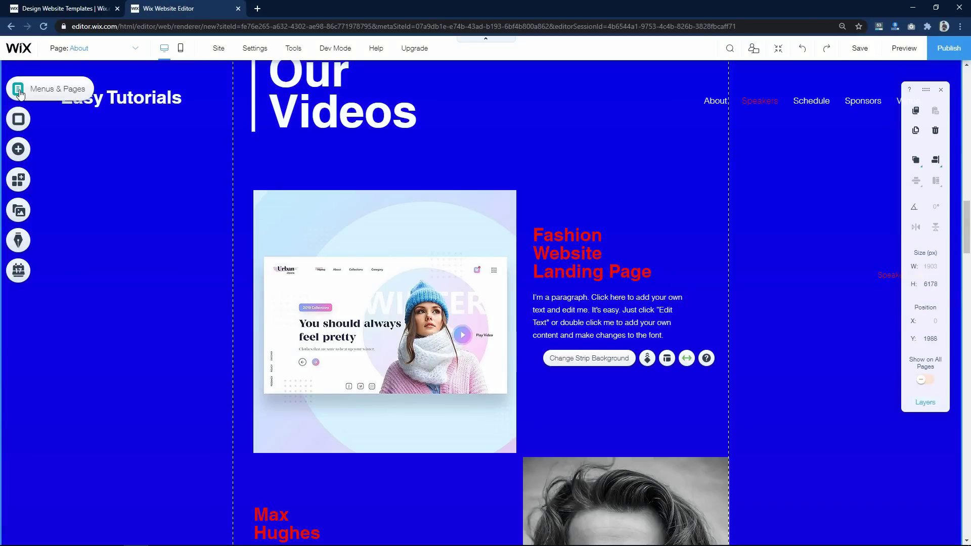
- Add the purple Launch button below the paragraph and relabel it 'Watch Video'
{"action": "left_click", "coordinate": [18, 150]}
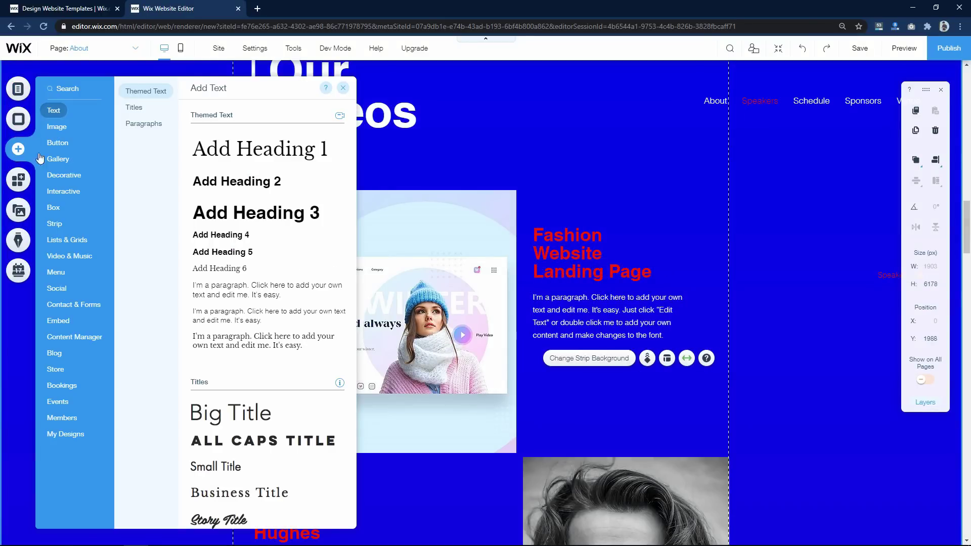
{"action": "mouse_move", "coordinate": [62, 145]}
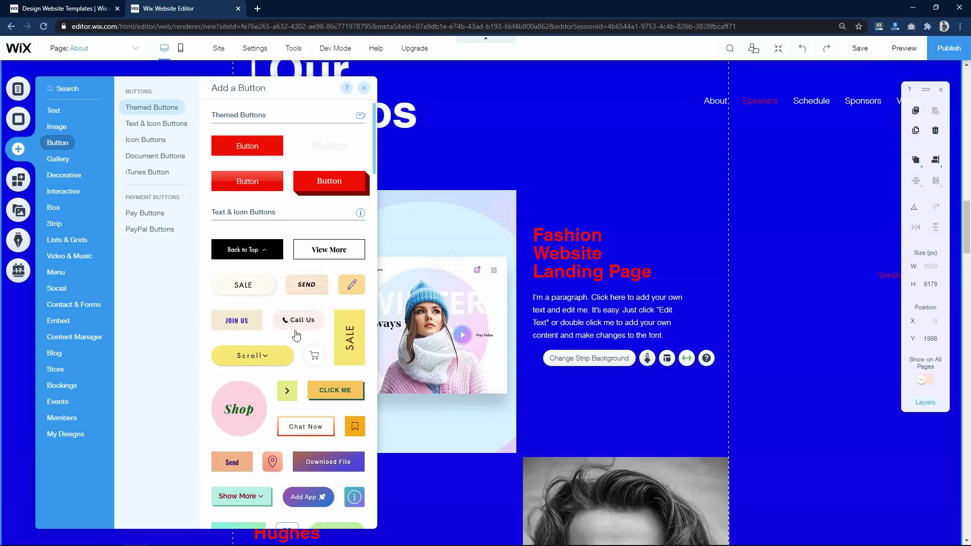
{"action": "scroll", "coordinate": [296, 334], "scroll_direction": "down", "scroll_amount": 4}
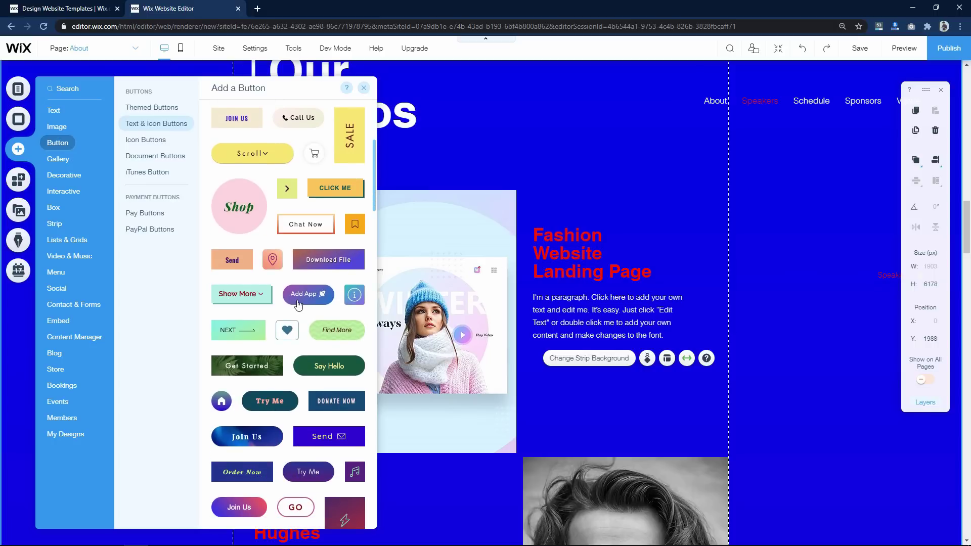
{"action": "left_click", "coordinate": [298, 299]}
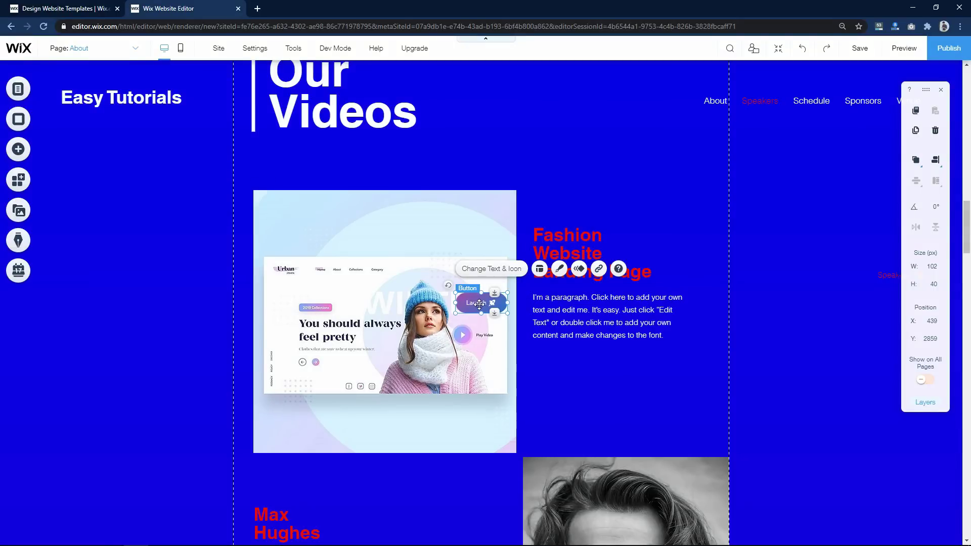
{"action": "left_click_drag", "start_coordinate": [477, 303], "coordinate": [602, 380]}
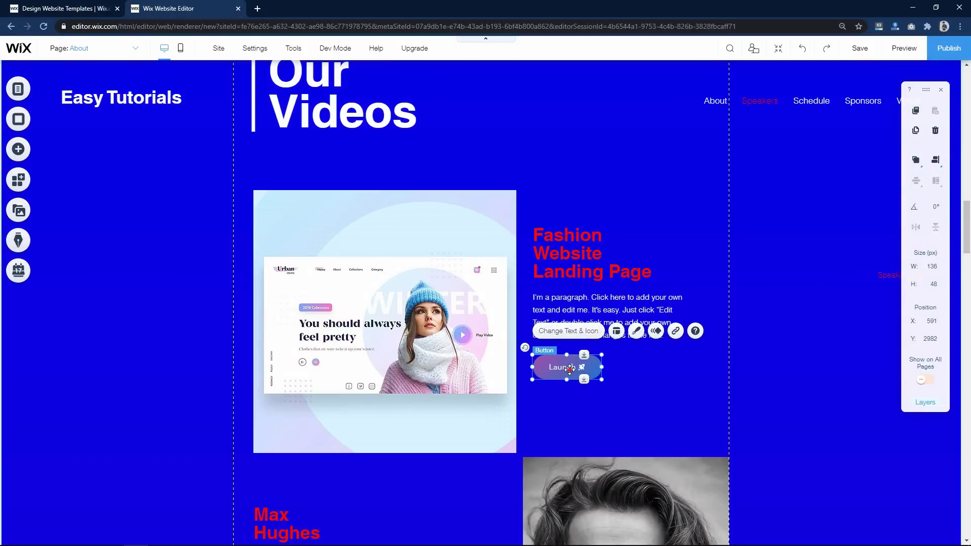
{"action": "double_click", "coordinate": [569, 370]}
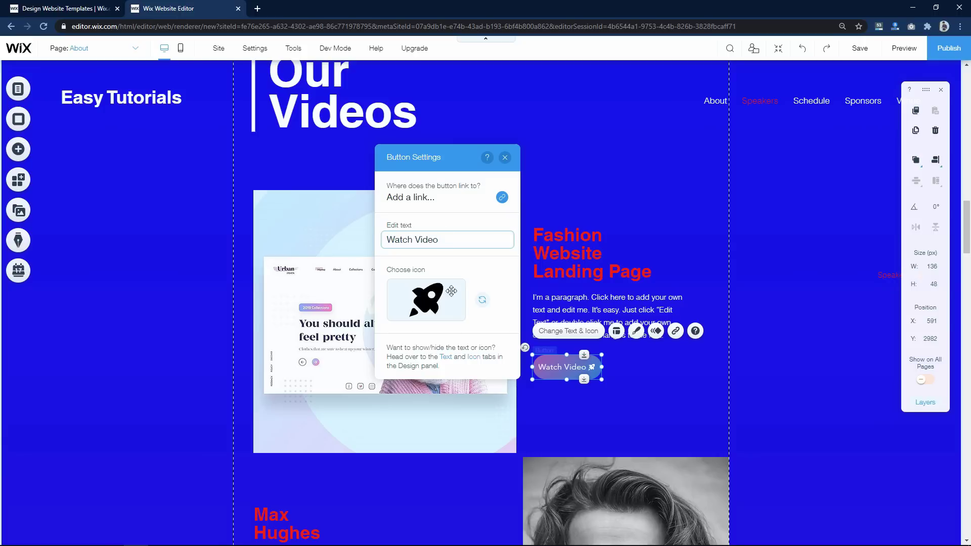
{"action": "left_click", "coordinate": [737, 409]}
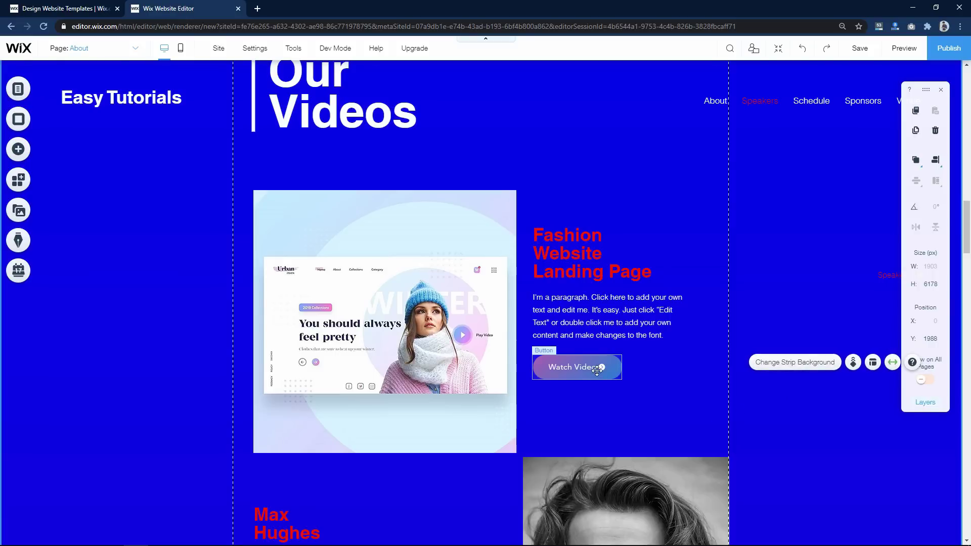
- Link the Watch Video button to the YouTube video URL, opening in a new window
{"action": "left_click", "coordinate": [582, 367]}
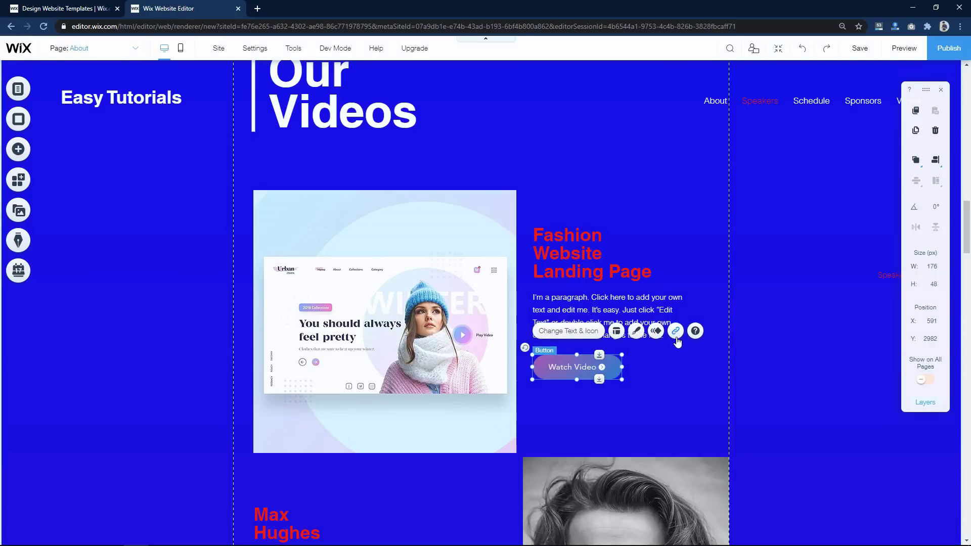
{"action": "left_click", "coordinate": [677, 332]}
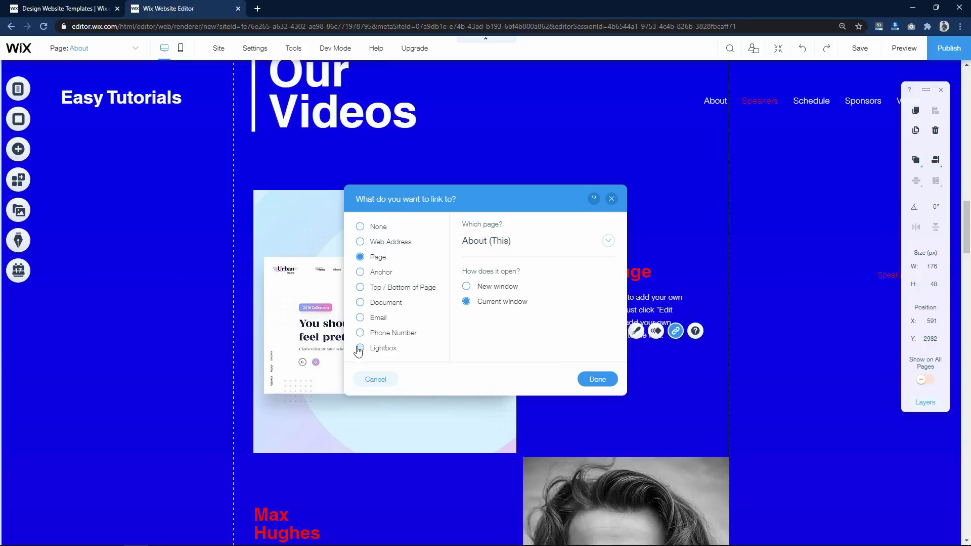
{"action": "left_click", "coordinate": [397, 243]}
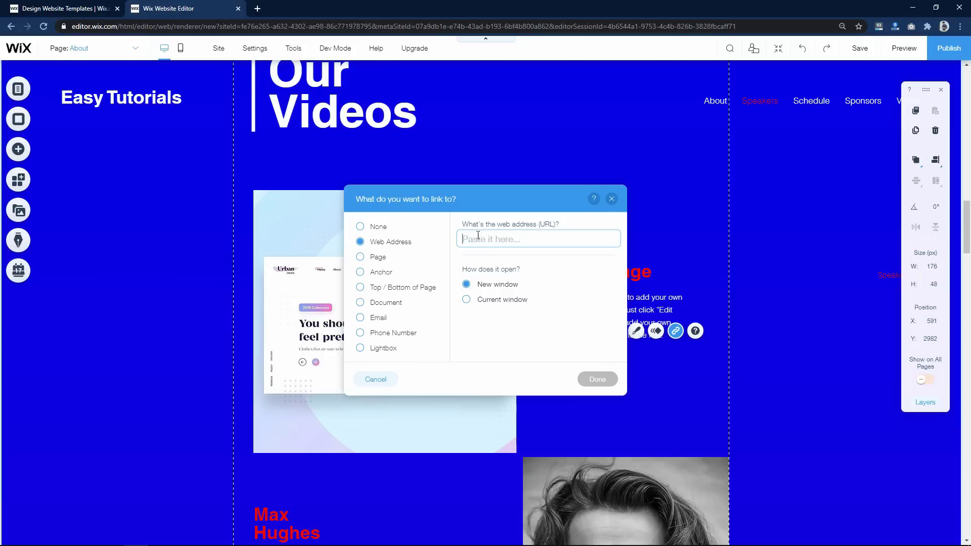
{"action": "type", "text": "https://www.youtube.com/watch?v=qXXknB5bePU"}
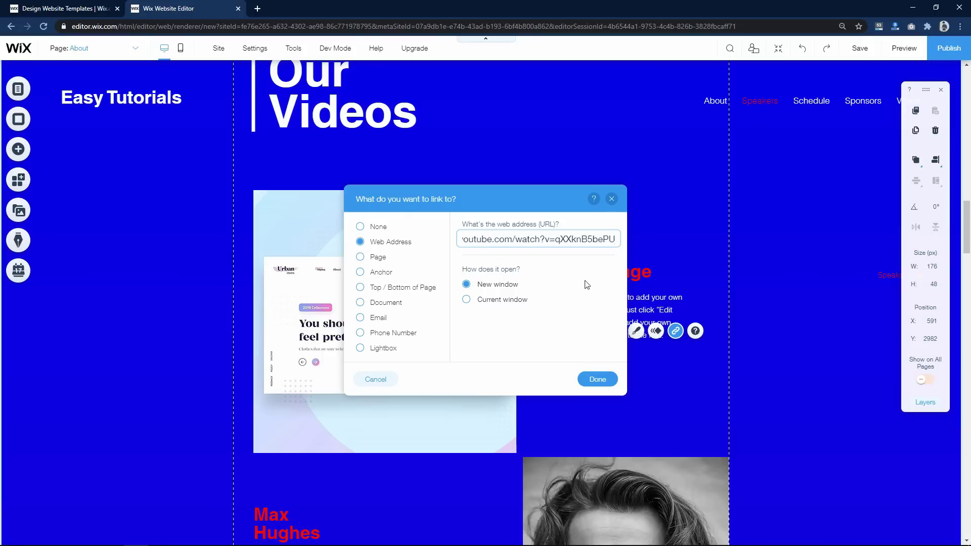
{"action": "left_click", "coordinate": [607, 386]}
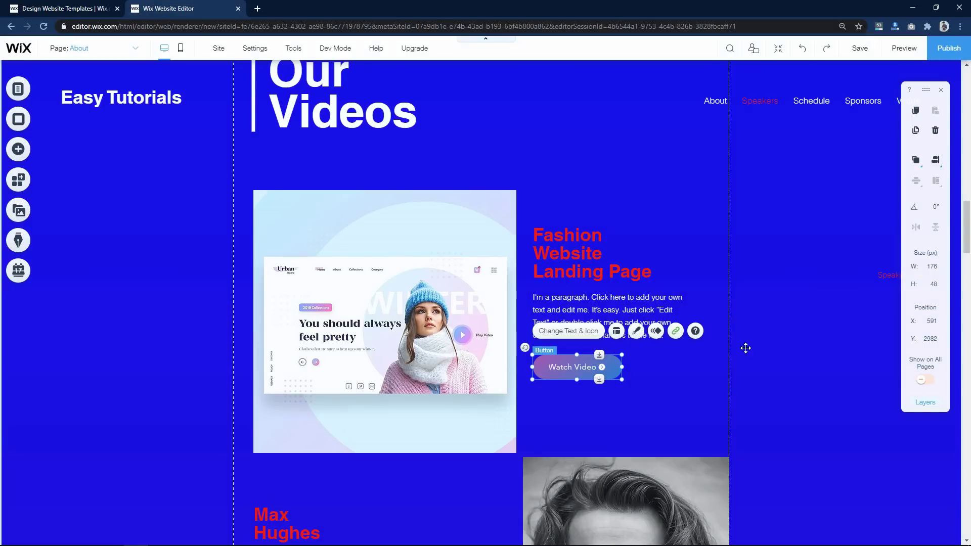
{"action": "left_click", "coordinate": [782, 364]}
{"action": "left_click", "coordinate": [648, 253]}
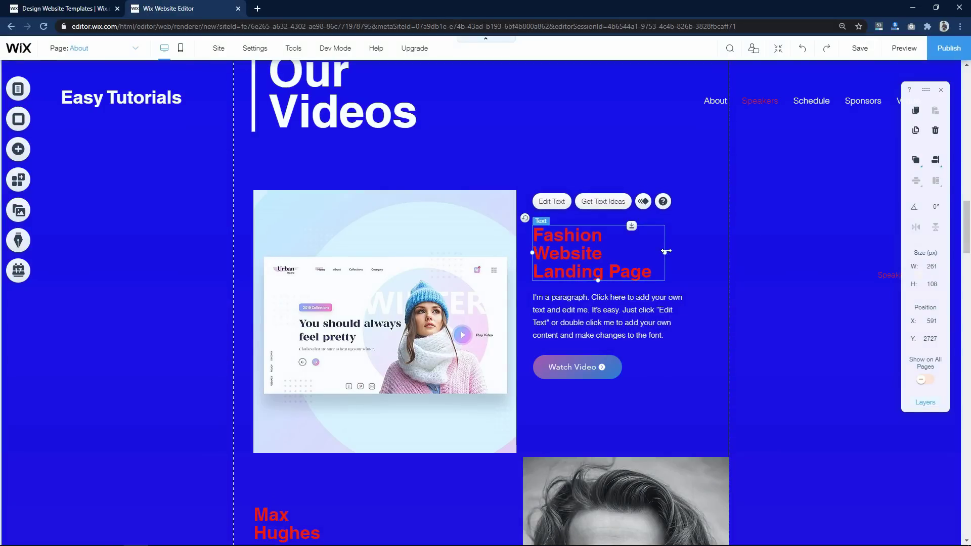
- Widen the heading to two lines and tuck the paragraph and Watch Video button up beneath it
{"action": "left_click_drag", "start_coordinate": [666, 249], "coordinate": [682, 250]}
{"action": "left_click_drag", "start_coordinate": [587, 309], "coordinate": [587, 297]}
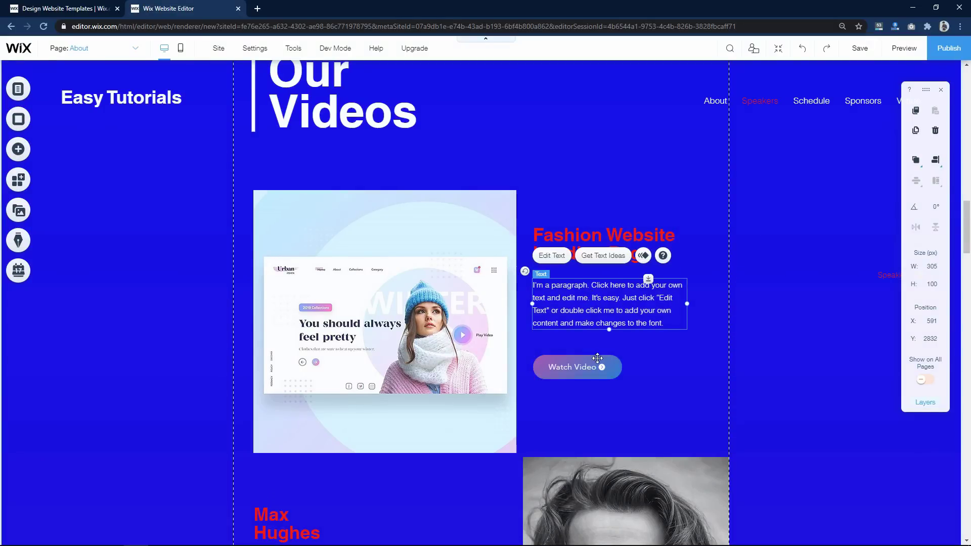
{"action": "left_click_drag", "start_coordinate": [598, 359], "coordinate": [597, 352]}
{"action": "left_click", "coordinate": [780, 360]}
- Change the Fashion Website Landing Page title colour to white
{"action": "left_click", "coordinate": [566, 253]}
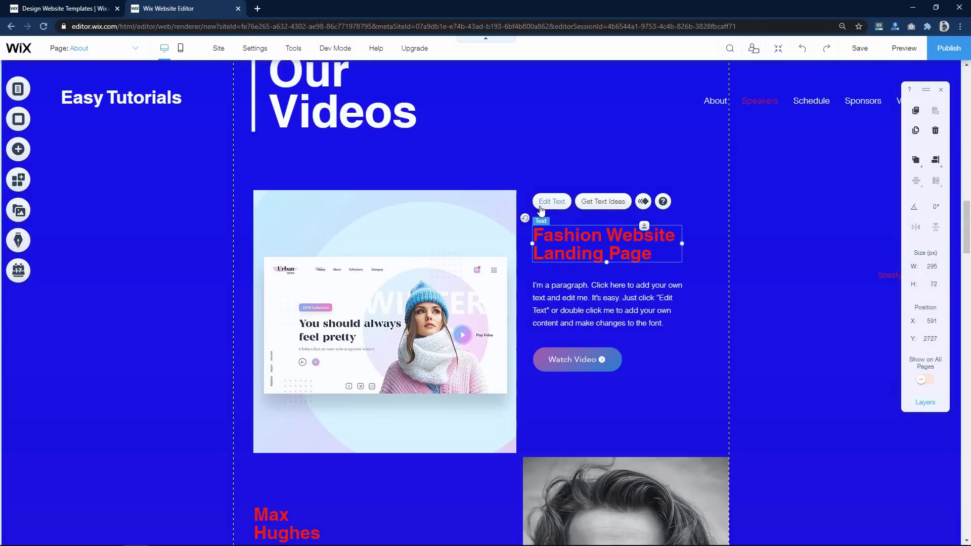
{"action": "left_click", "coordinate": [544, 202]}
{"action": "left_click", "coordinate": [778, 401]}
{"action": "left_click", "coordinate": [733, 420]}
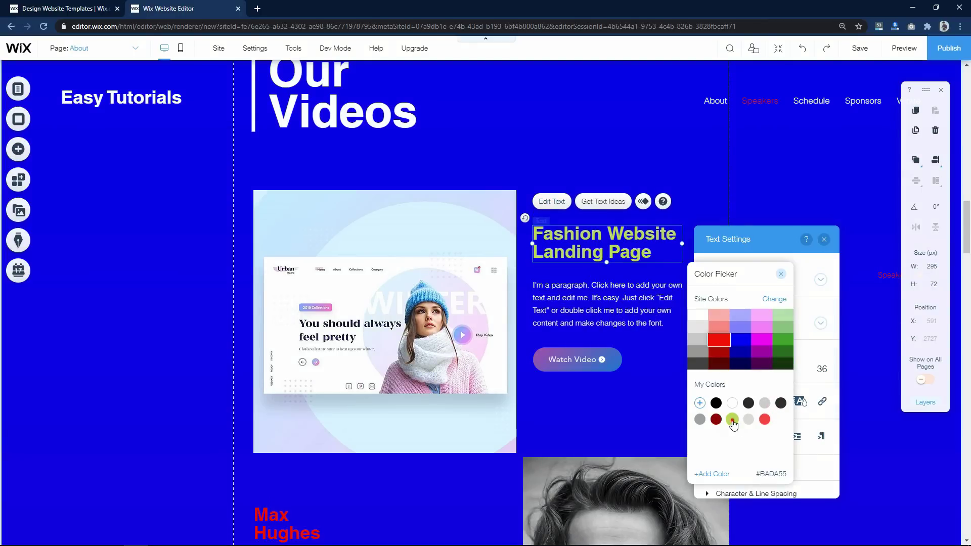
{"action": "left_click", "coordinate": [702, 317]}
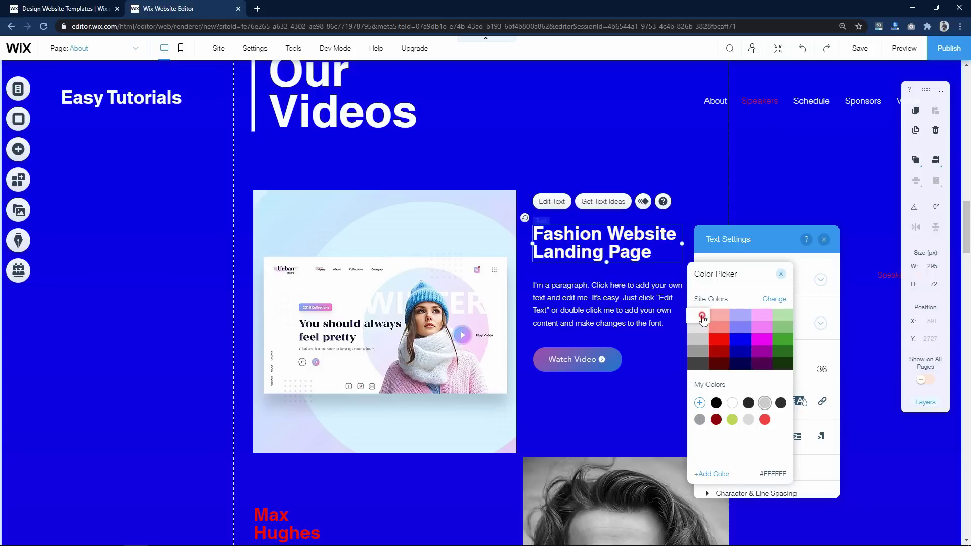
{"action": "left_click", "coordinate": [480, 127]}
{"action": "left_click", "coordinate": [158, 219]}
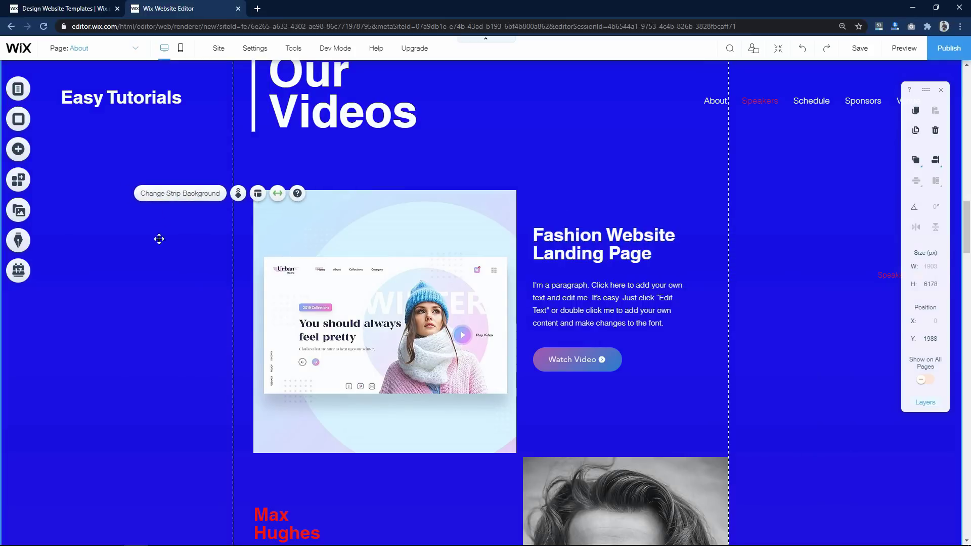
{"action": "scroll", "coordinate": [127, 318], "scroll_direction": "down", "scroll_amount": 2}
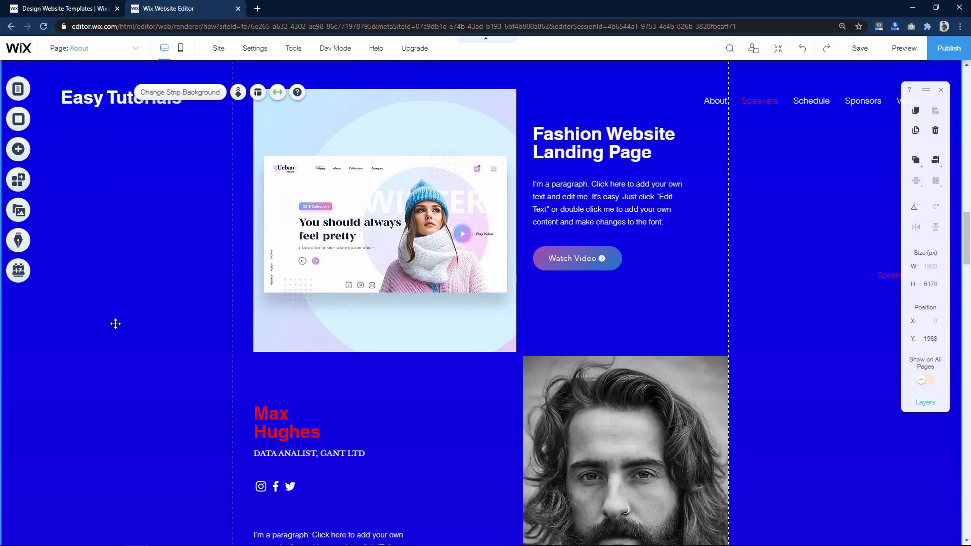
- Scroll to the Schedule strip and delete the whole section
{"action": "scroll", "coordinate": [115, 321], "scroll_direction": "down", "scroll_amount": 5}
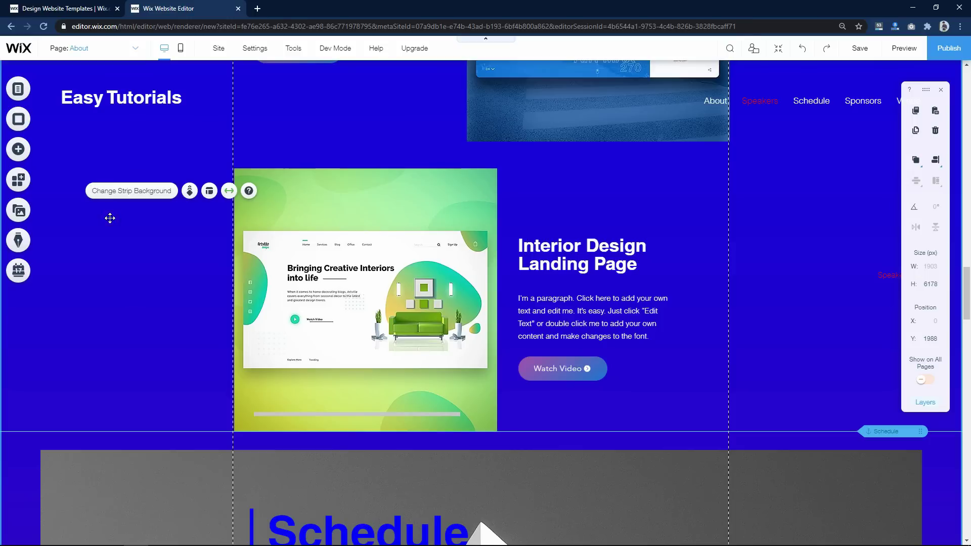
{"action": "scroll", "coordinate": [82, 310], "scroll_direction": "down", "scroll_amount": 3}
{"action": "scroll", "coordinate": [85, 309], "scroll_direction": "up", "scroll_amount": 5}
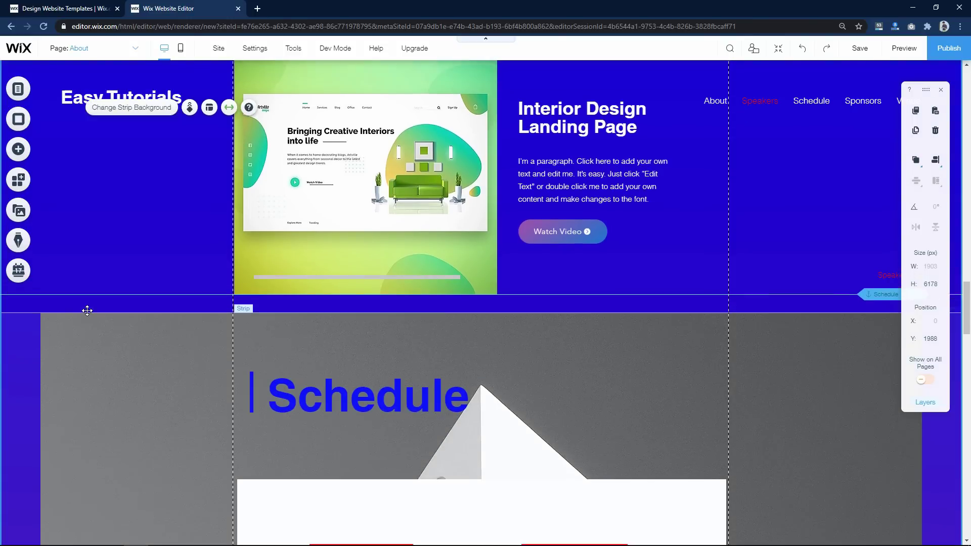
{"action": "scroll", "coordinate": [87, 308], "scroll_direction": "up", "scroll_amount": 12}
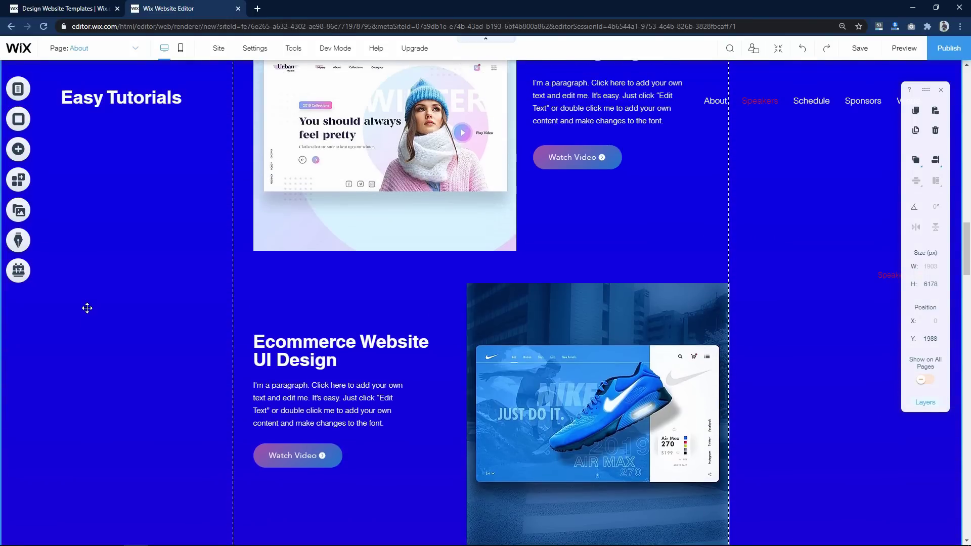
{"action": "scroll", "coordinate": [87, 308], "scroll_direction": "down", "scroll_amount": 8}
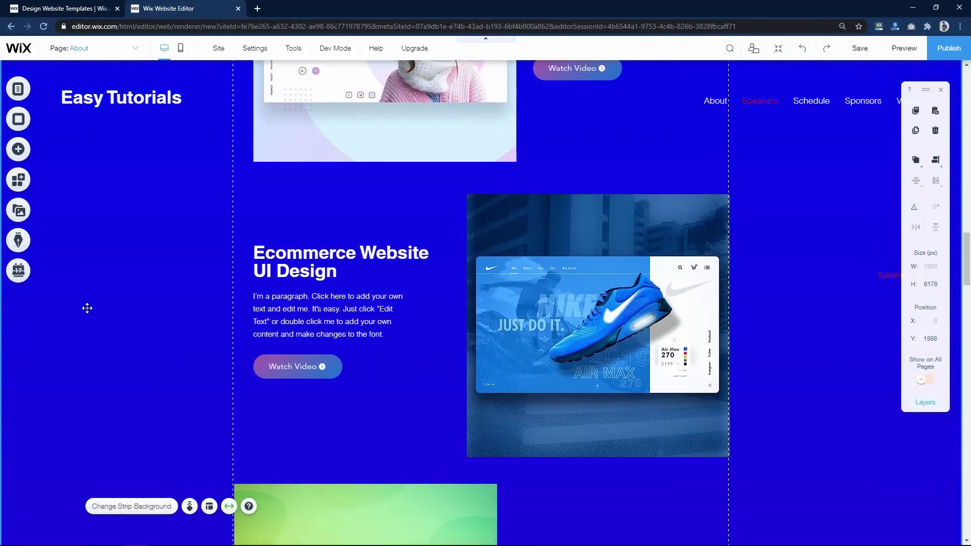
{"action": "scroll", "coordinate": [87, 308], "scroll_direction": "down", "scroll_amount": 8}
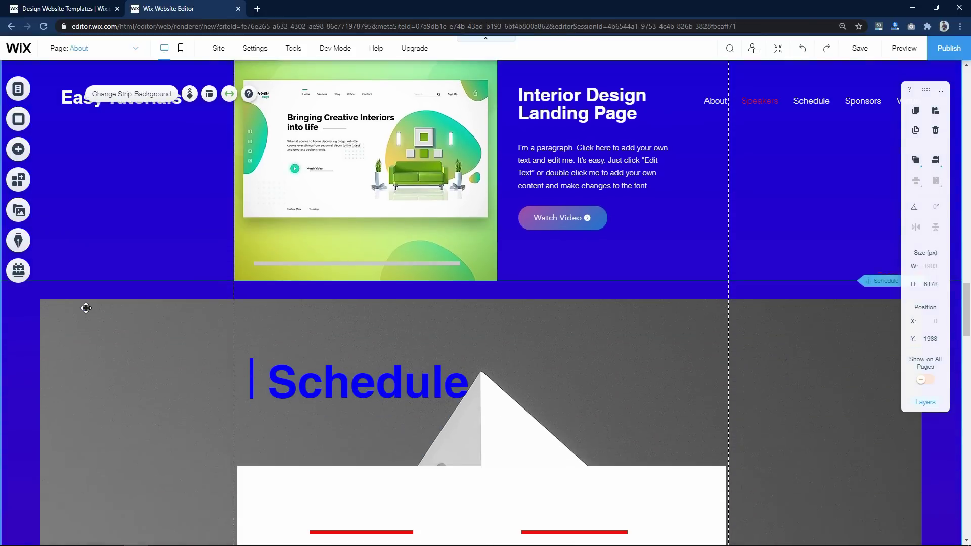
{"action": "scroll", "coordinate": [256, 373], "scroll_direction": "down", "scroll_amount": 2}
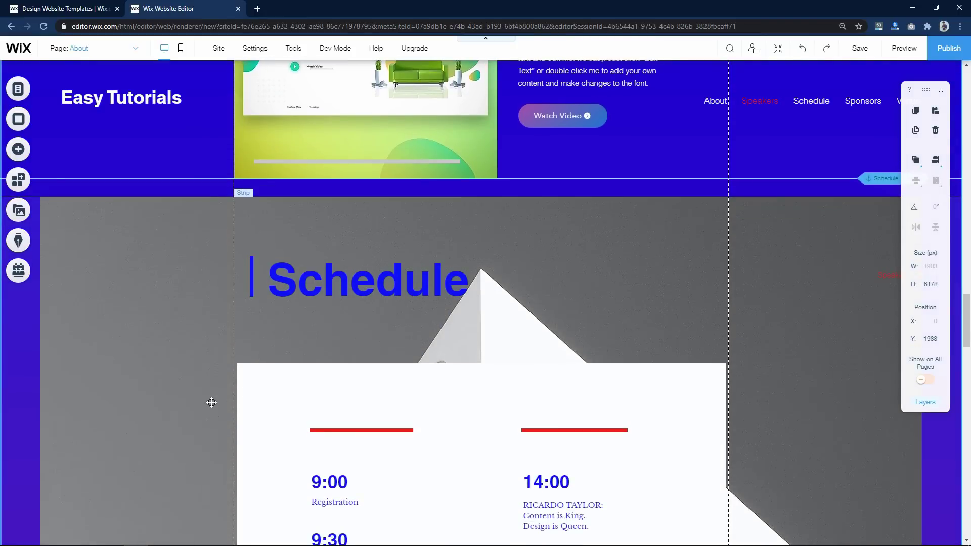
{"action": "scroll", "coordinate": [325, 299], "scroll_direction": "down", "scroll_amount": 9}
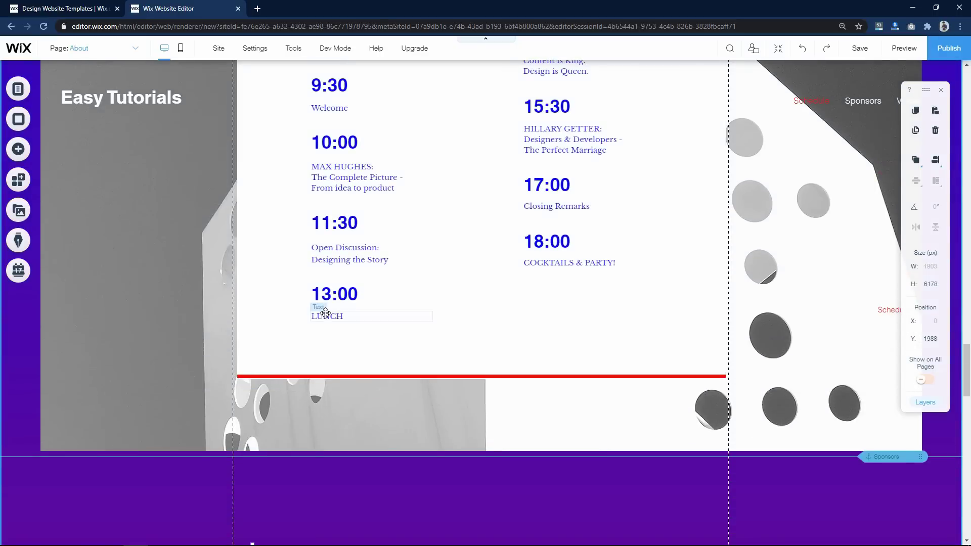
{"action": "scroll", "coordinate": [326, 313], "scroll_direction": "up", "scroll_amount": 7}
{"action": "scroll", "coordinate": [324, 313], "scroll_direction": "up", "scroll_amount": 3}
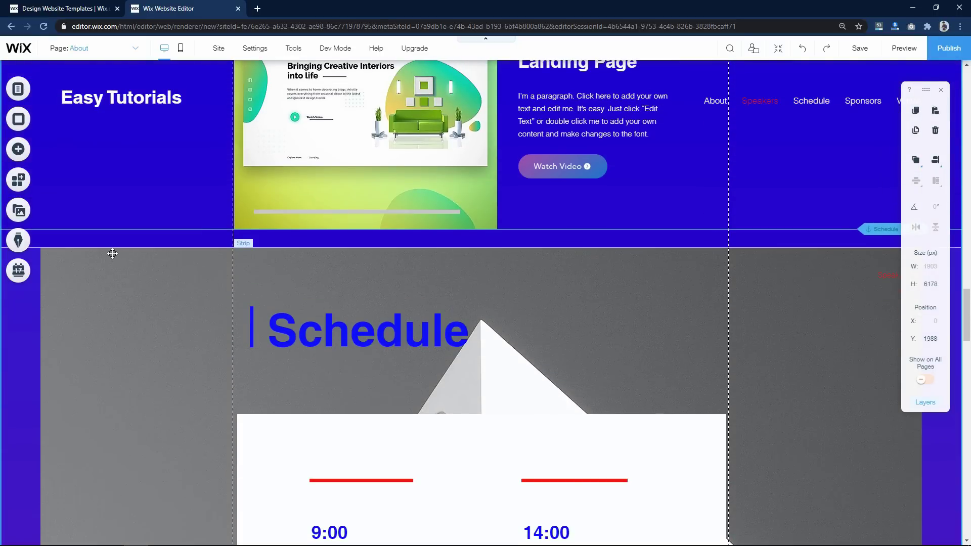
{"action": "left_click", "coordinate": [112, 253]}
{"action": "key", "text": "Delete"}
- Check the Sponsors section now follows, then select The Venue heading further down
{"action": "scroll", "coordinate": [445, 354], "scroll_direction": "down", "scroll_amount": 5}
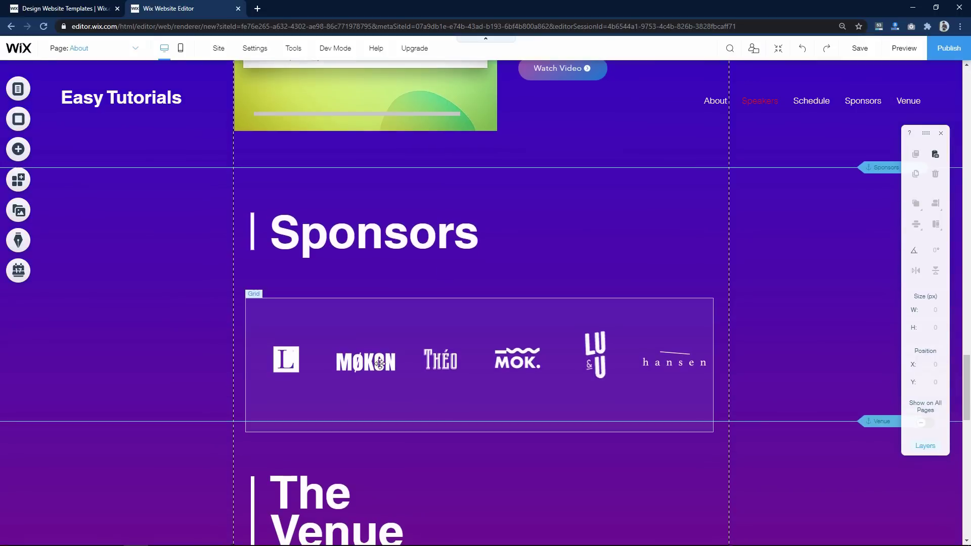
{"action": "scroll", "coordinate": [260, 362], "scroll_direction": "up", "scroll_amount": 6}
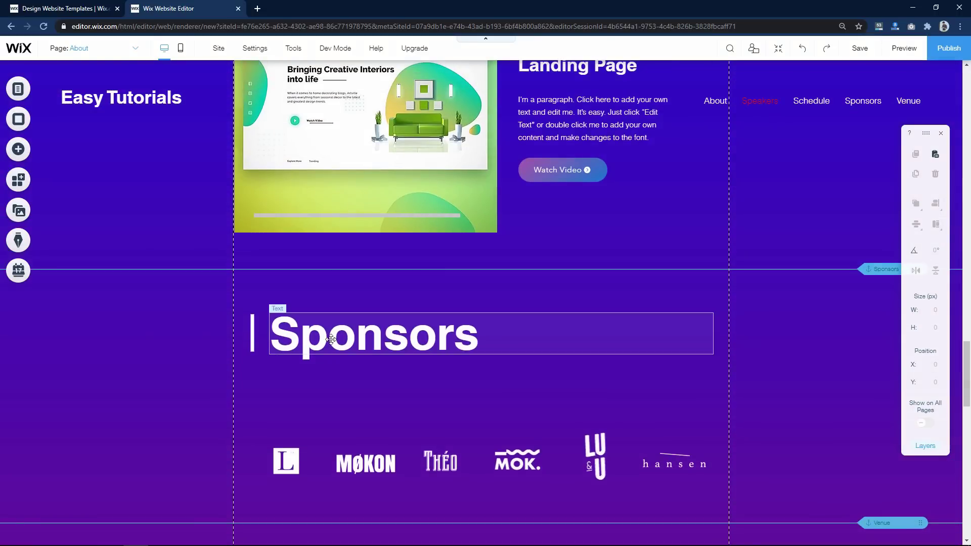
{"action": "left_click", "coordinate": [330, 339]}
{"action": "left_click", "coordinate": [174, 357]}
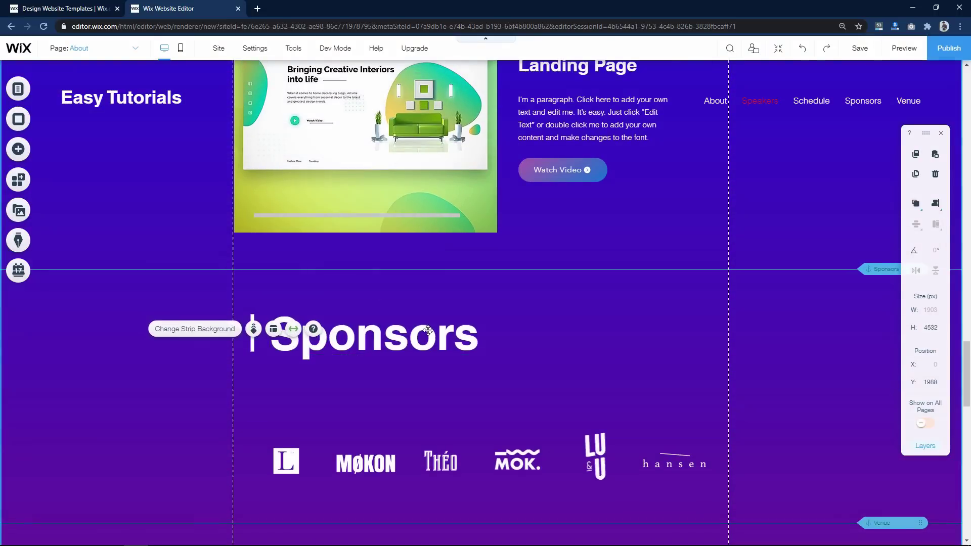
{"action": "scroll", "coordinate": [537, 362], "scroll_direction": "down", "scroll_amount": 5}
{"action": "scroll", "coordinate": [538, 364], "scroll_direction": "down", "scroll_amount": 1}
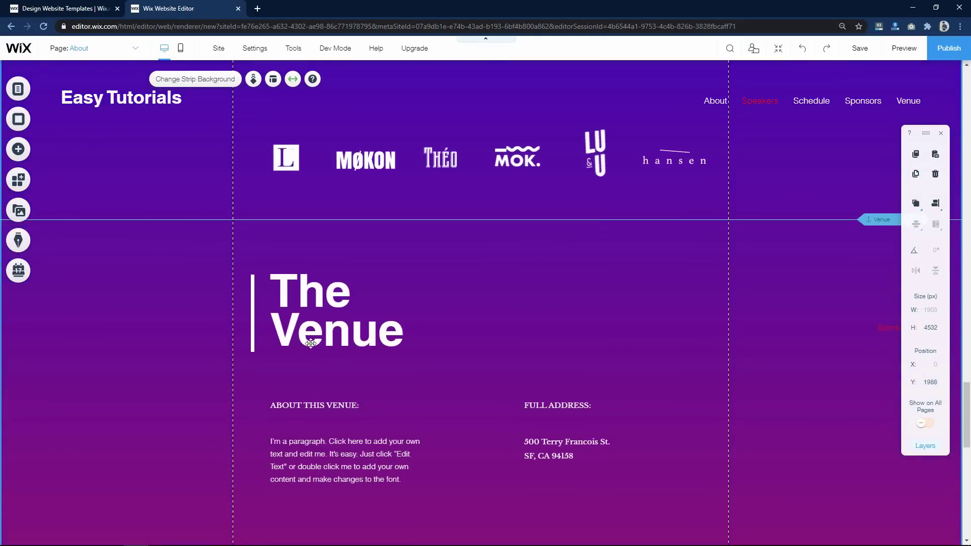
{"action": "left_click", "coordinate": [299, 344]}
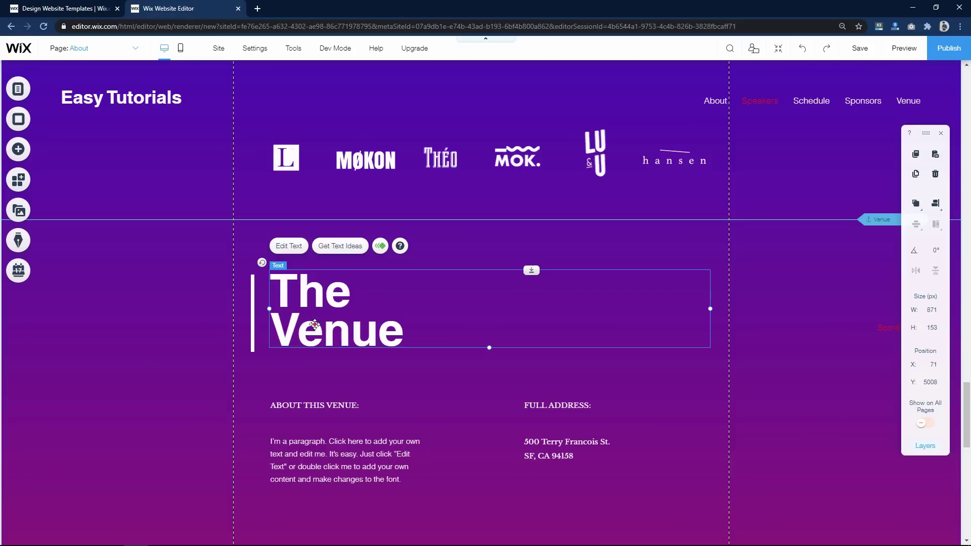
- Retype The Venue heading as 'Contact Us', adjust its accent line, and move ABOUT THIS VENUE up
{"action": "double_click", "coordinate": [337, 326]}
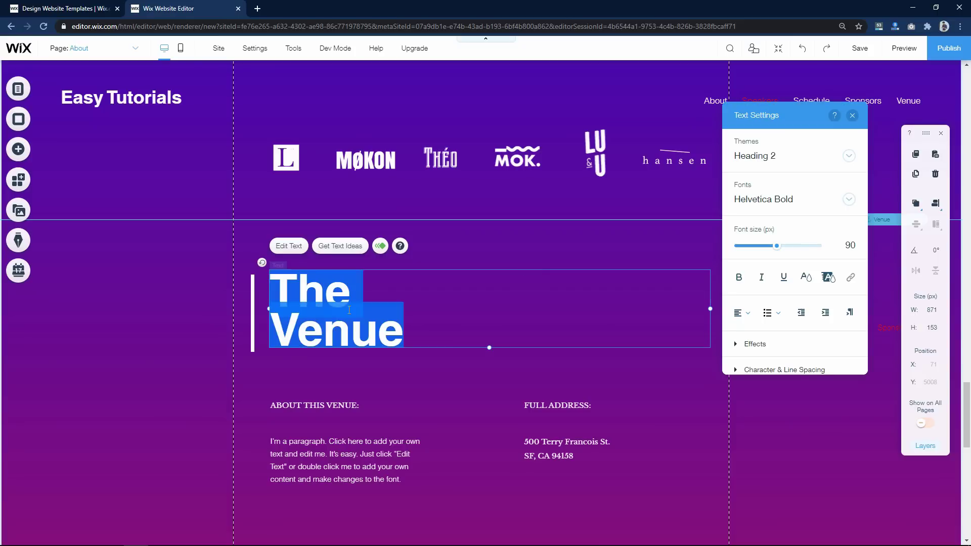
{"action": "left_click", "coordinate": [343, 318]}
{"action": "key", "text": "ctrl+a"}
{"action": "type", "text": "Contact Us"}
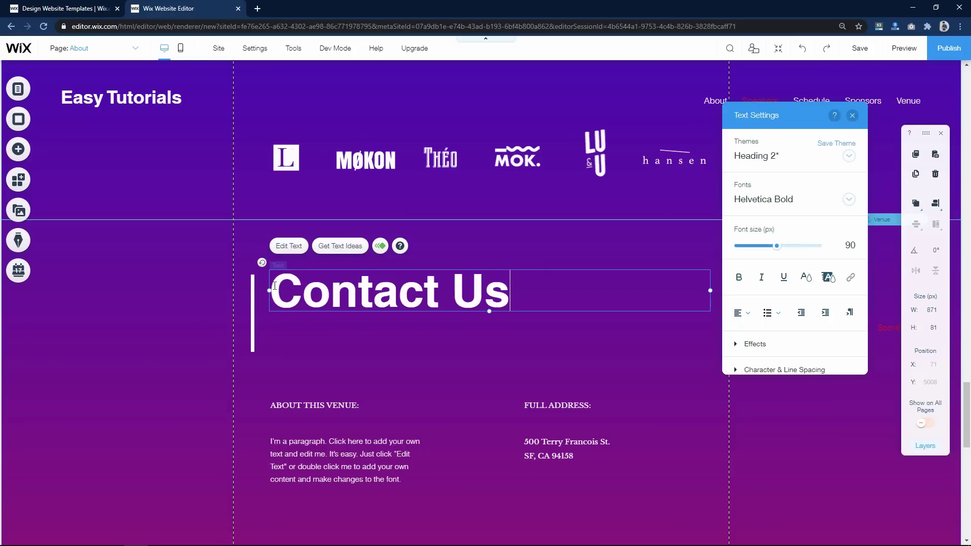
{"action": "left_click", "coordinate": [254, 310]}
{"action": "left_click_drag", "start_coordinate": [253, 310], "coordinate": [145, 285]}
{"action": "scroll", "coordinate": [218, 268], "scroll_direction": "down", "scroll_amount": 3}
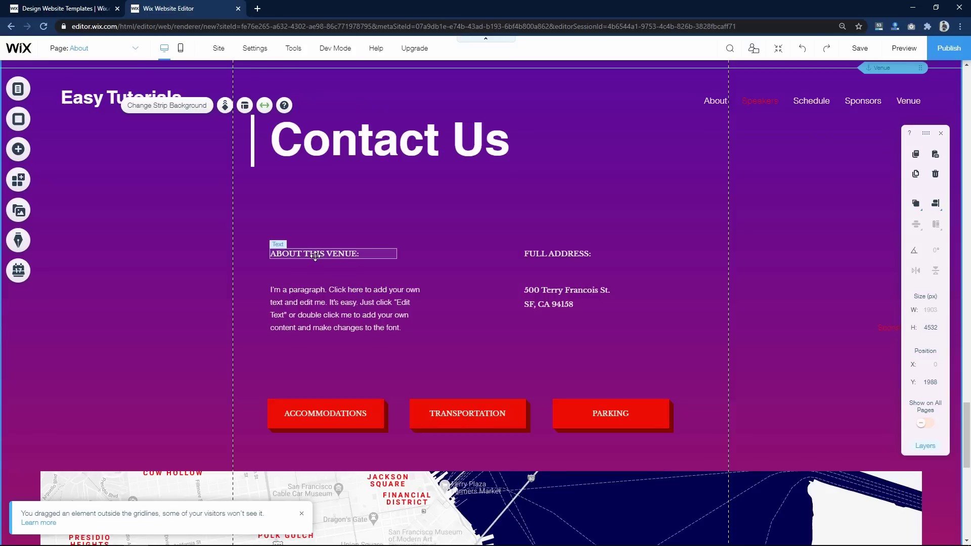
{"action": "left_click_drag", "start_coordinate": [317, 257], "coordinate": [315, 211]}
- Replace the paragraph with an Email line showing the contact address, and add a Website line below
{"action": "left_click_drag", "start_coordinate": [310, 306], "coordinate": [310, 255]}
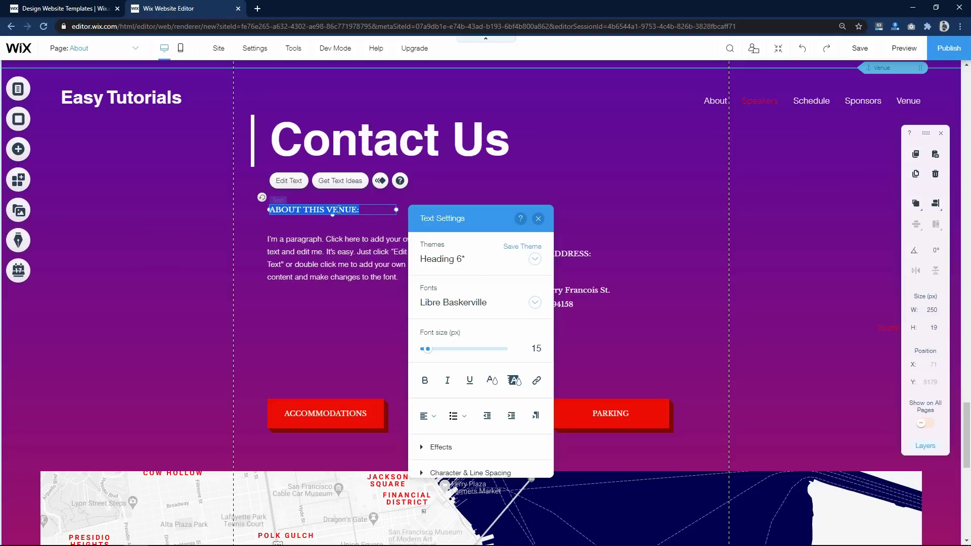
{"action": "type", "text": "Contact Info"}
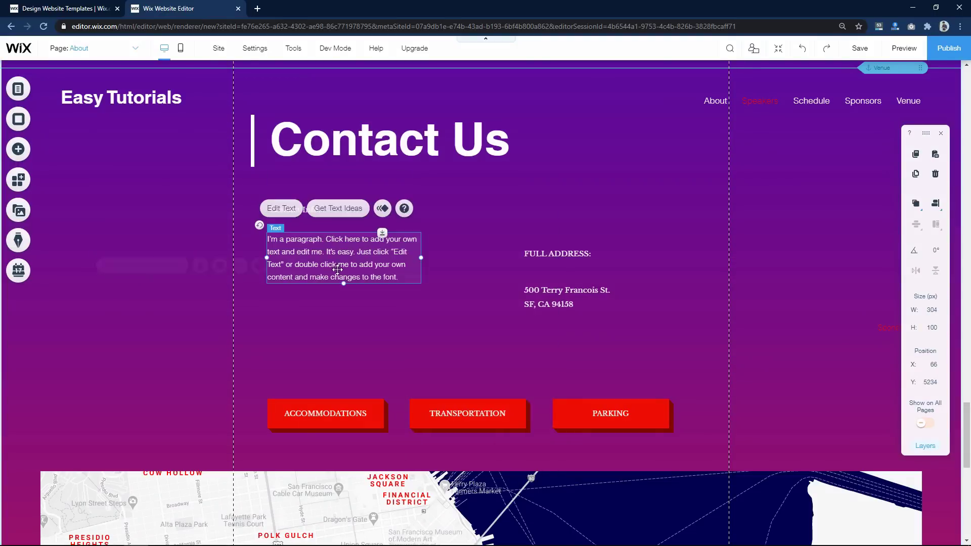
{"action": "double_click", "coordinate": [339, 267]}
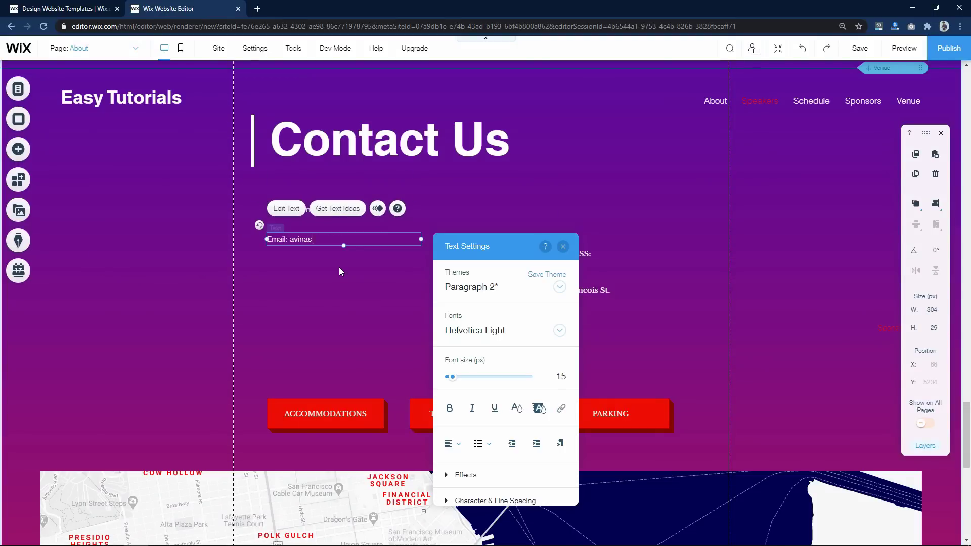
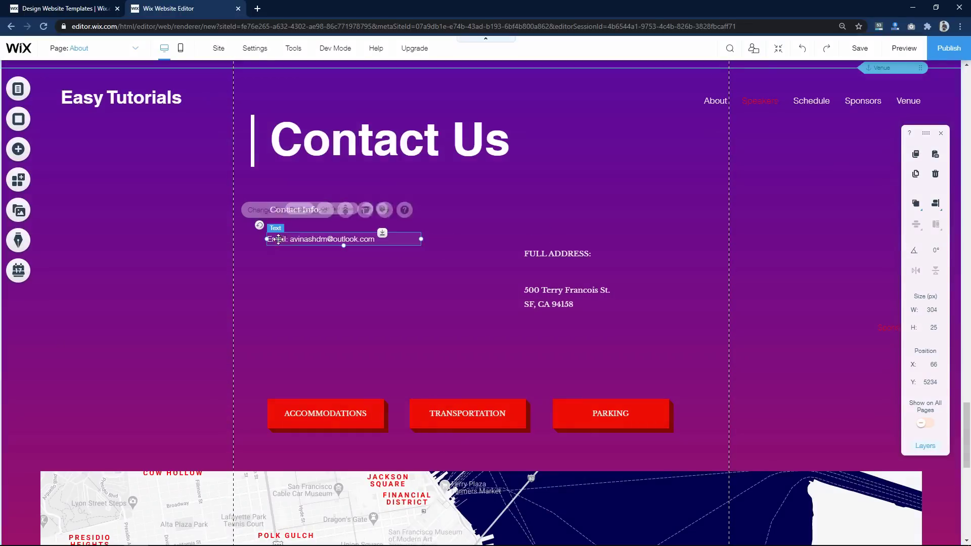
{"action": "left_click_drag", "start_coordinate": [342, 243], "coordinate": [312, 264]}
{"action": "double_click", "coordinate": [312, 264]}
{"action": "type", "text": "Website: EasyTutorialsVideo.com"}
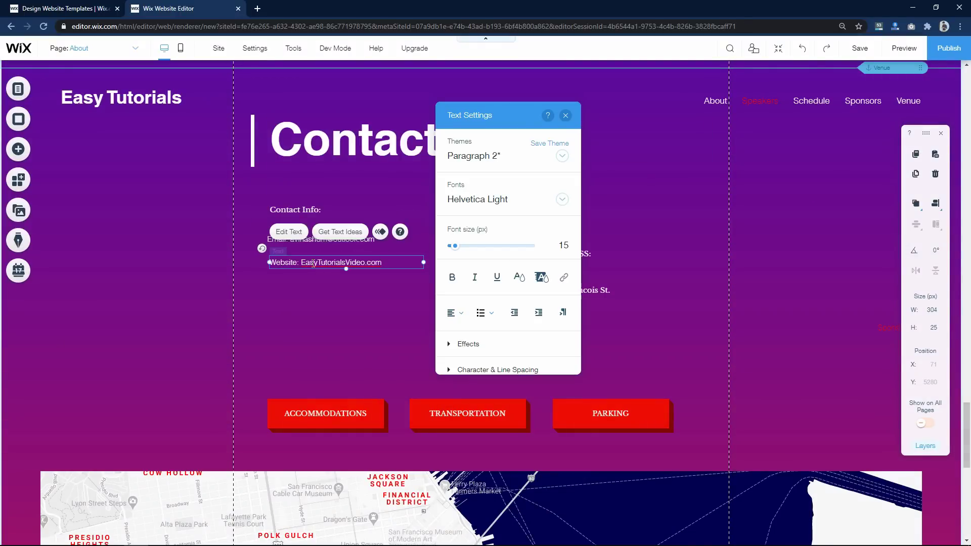
{"action": "key", "text": "Escape"}
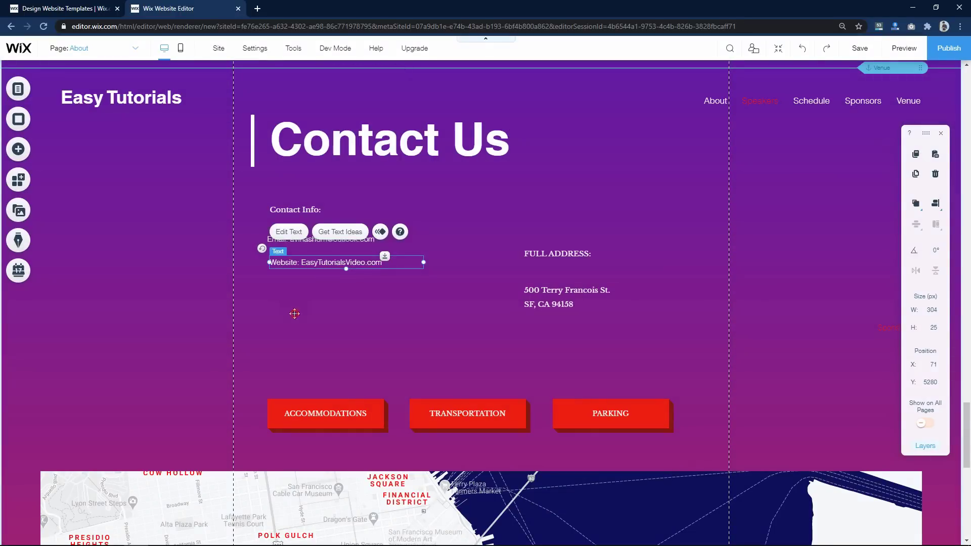
- Bold the Email and Website labels and relabel the copied line 'Location:'
{"action": "left_click", "coordinate": [263, 243]}
{"action": "double_click", "coordinate": [269, 243]}
{"action": "left_click_drag", "start_coordinate": [268, 243], "coordinate": [288, 243]}
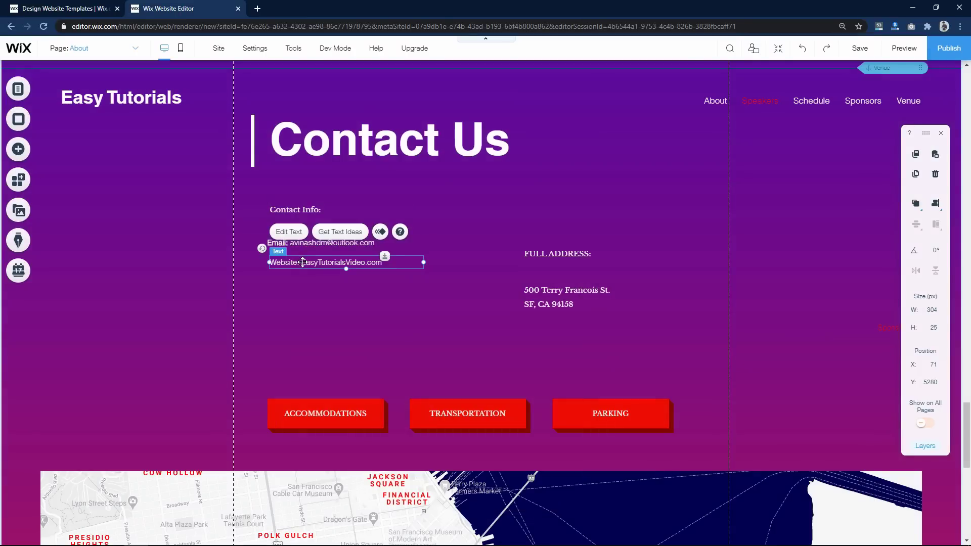
{"action": "double_click", "coordinate": [283, 263]}
{"action": "left_click", "coordinate": [92, 311]}
{"action": "double_click", "coordinate": [303, 277]}
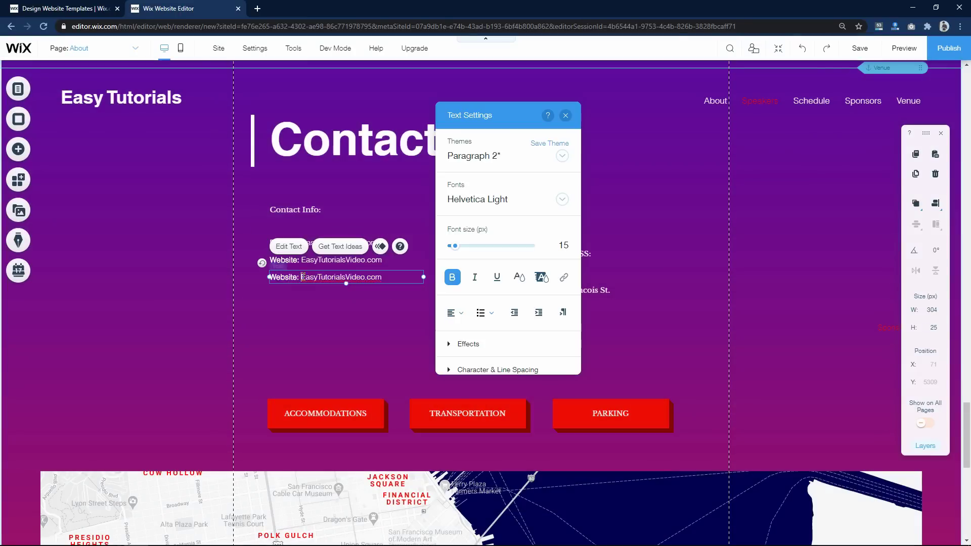
{"action": "double_click", "coordinate": [295, 276]}
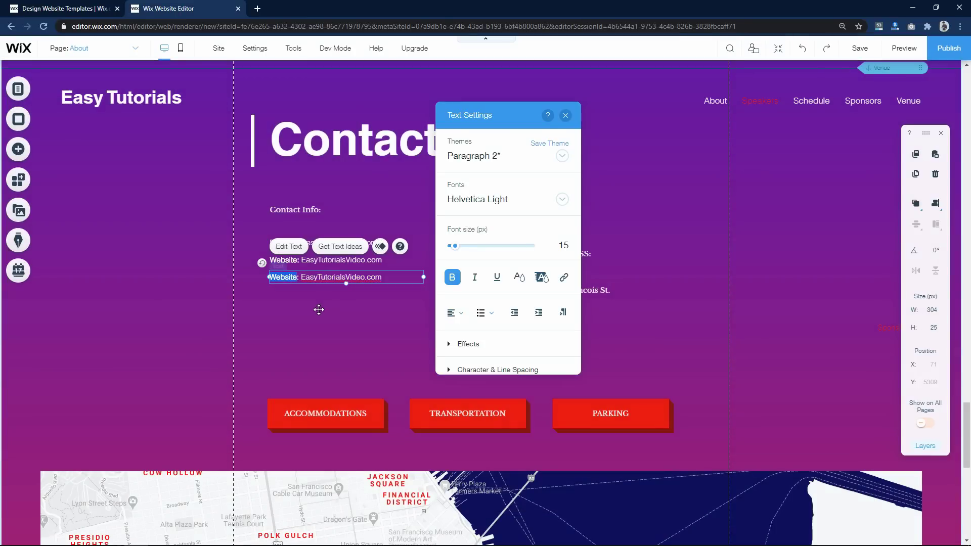
{"action": "type", "text": "Location: Bangalore, India"}
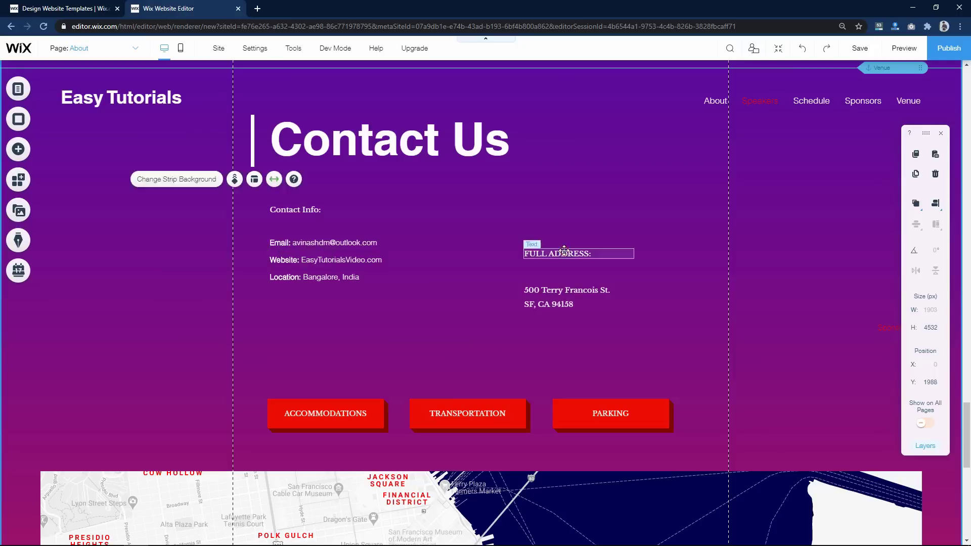
- Move the FULL ADDRESS heading and address lines up level with Contact Info
{"action": "left_click_drag", "start_coordinate": [554, 250], "coordinate": [555, 209]}
{"action": "left_click_drag", "start_coordinate": [552, 290], "coordinate": [550, 258]}
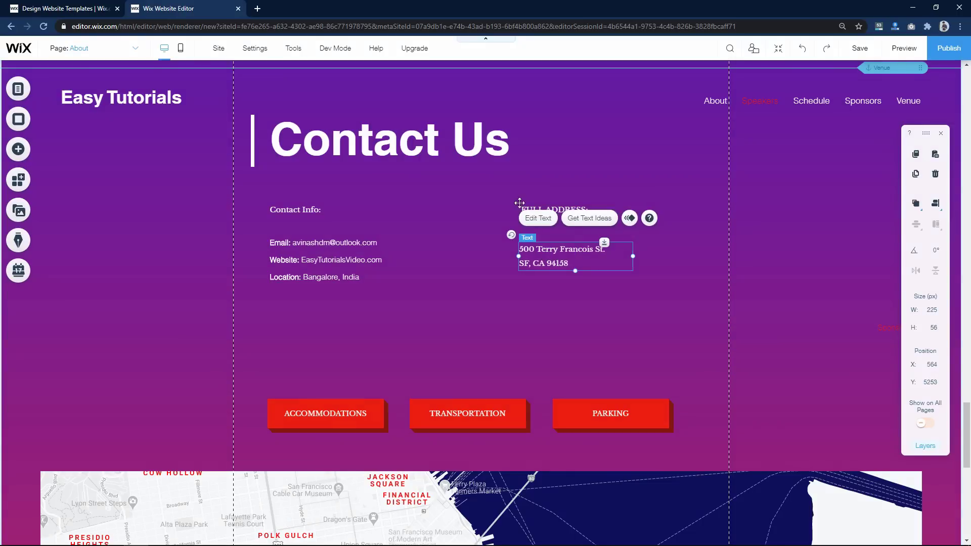
{"action": "left_click", "coordinate": [582, 210]}
- Retype the FULL ADDRESS heading as 'Social M' and delete the old address block
{"action": "double_click", "coordinate": [581, 210]}
{"action": "type", "text": "Social Media"}
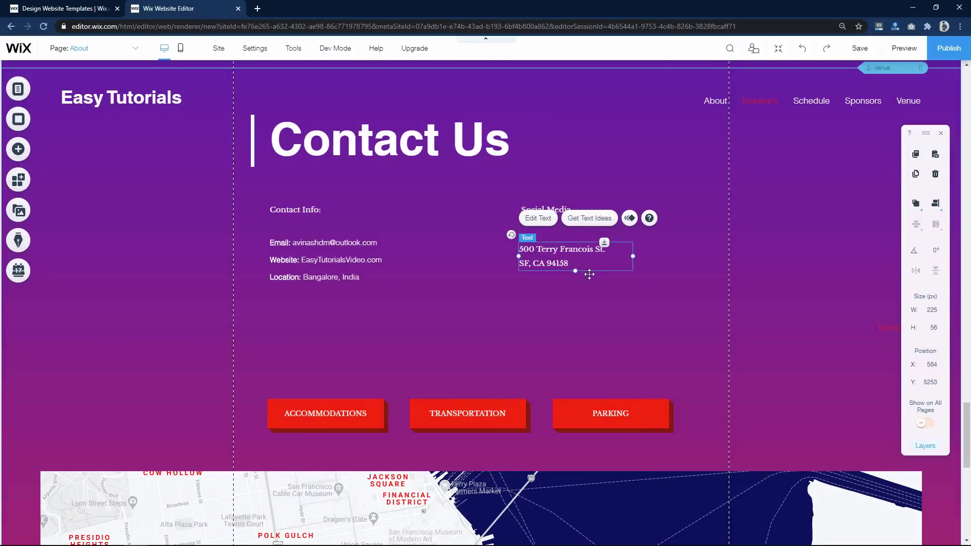
{"action": "key", "text": "Delete"}
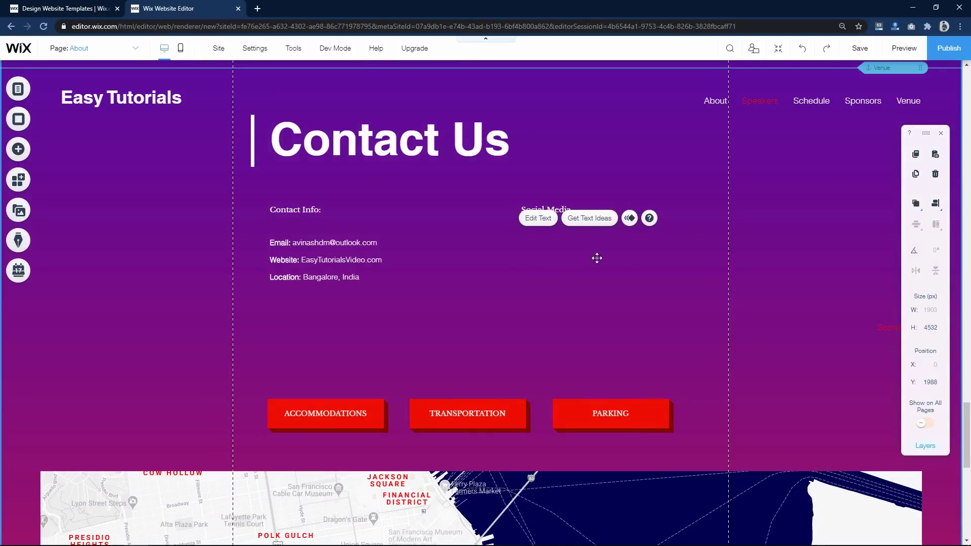
{"action": "left_click", "coordinate": [596, 258]}
- Add a coloured Social Bar under the Social Media heading and open its link settings
{"action": "left_click", "coordinate": [20, 149]}
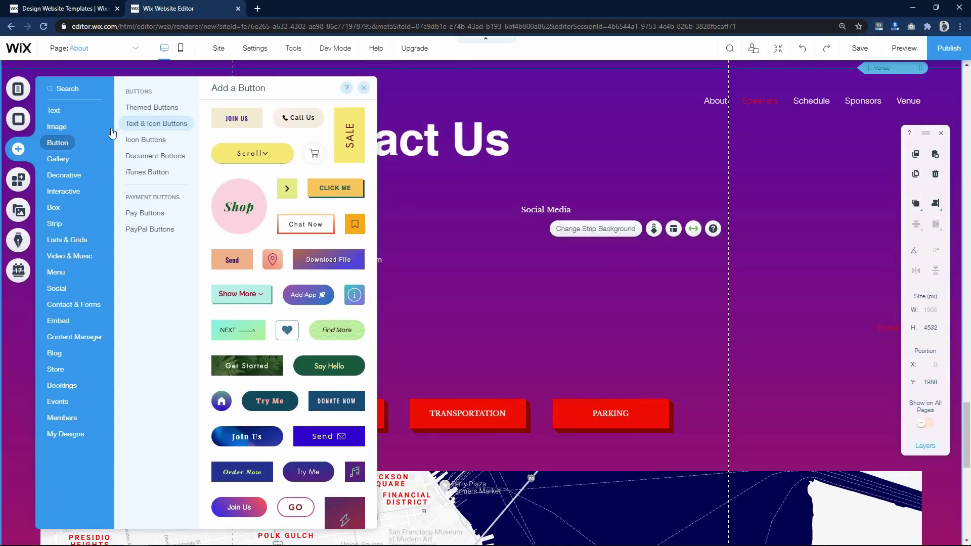
{"action": "left_click", "coordinate": [57, 288]}
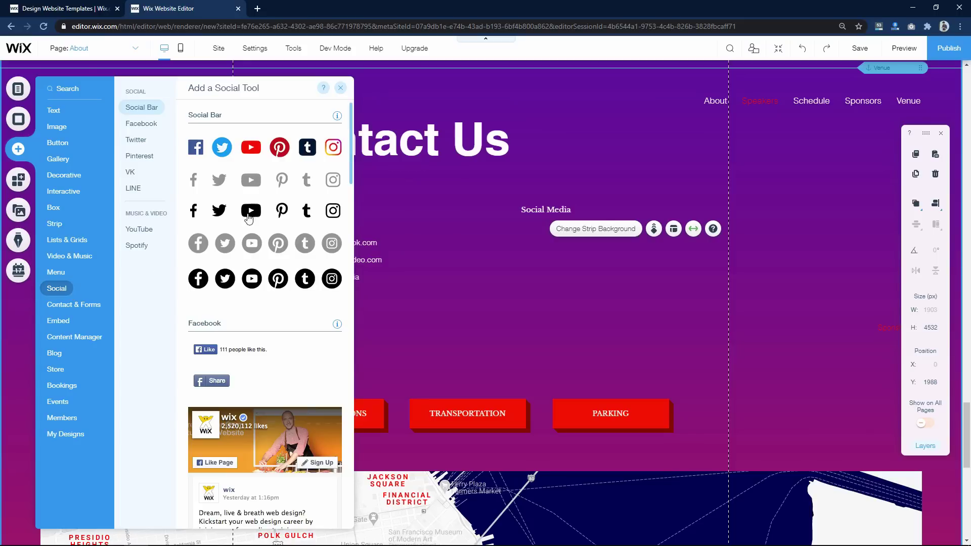
{"action": "left_click", "coordinate": [222, 147]}
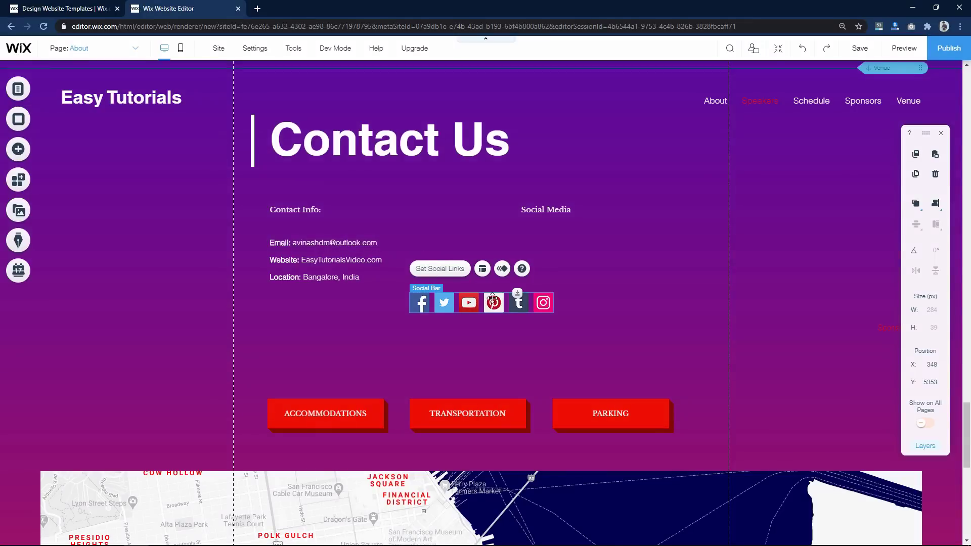
{"action": "left_click_drag", "start_coordinate": [502, 287], "coordinate": [606, 247]}
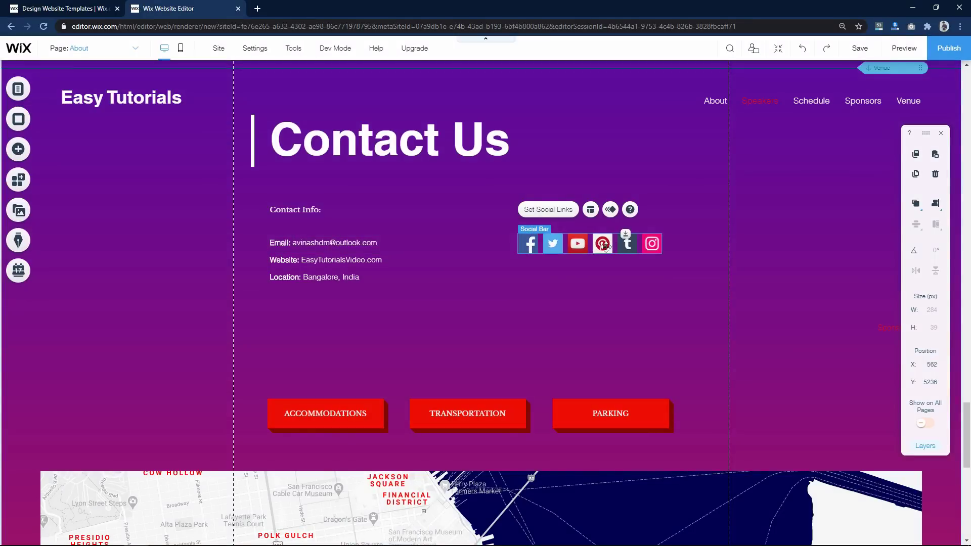
{"action": "double_click", "coordinate": [598, 247]}
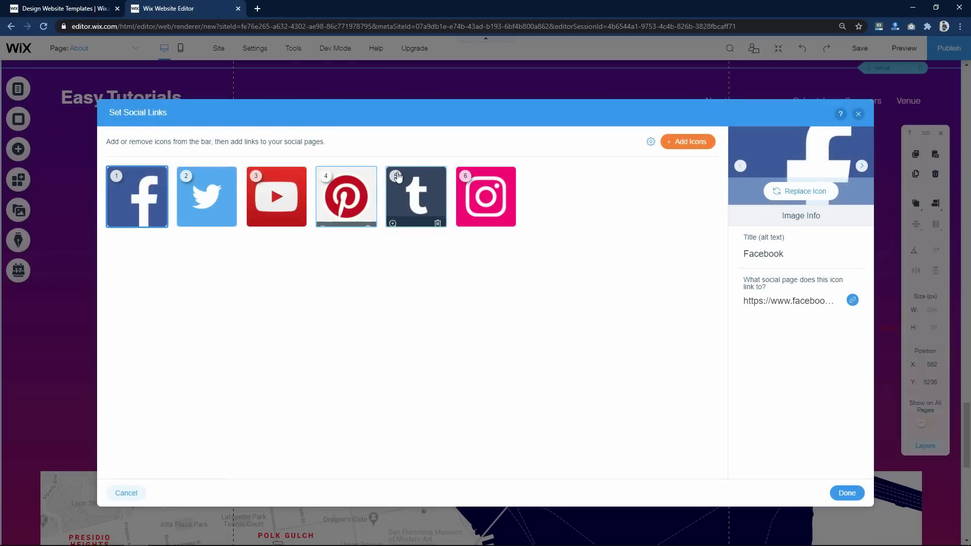
- Remove Tumblr and Pinterest from the social bar and relink Facebook to the Easy Tutorials page
{"action": "left_click", "coordinate": [437, 219]}
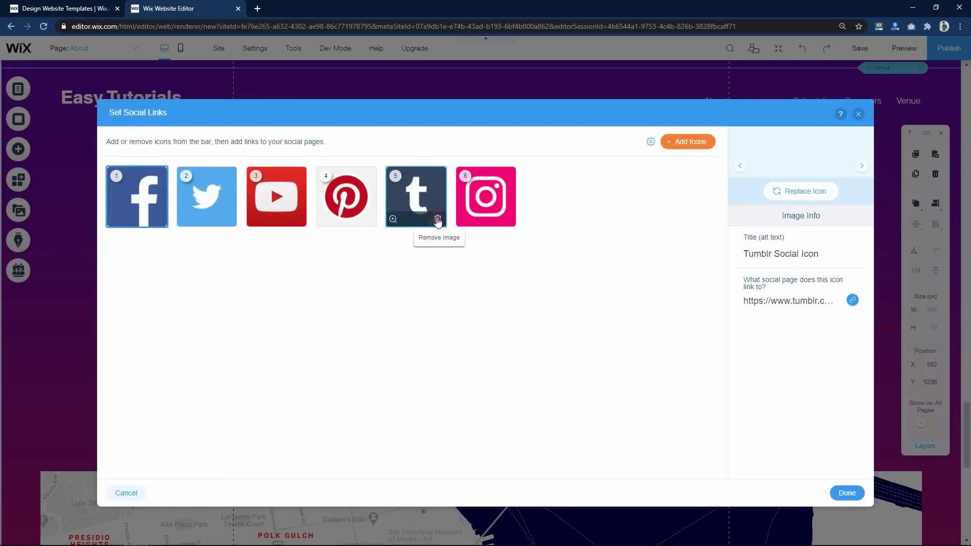
{"action": "left_click", "coordinate": [369, 225]}
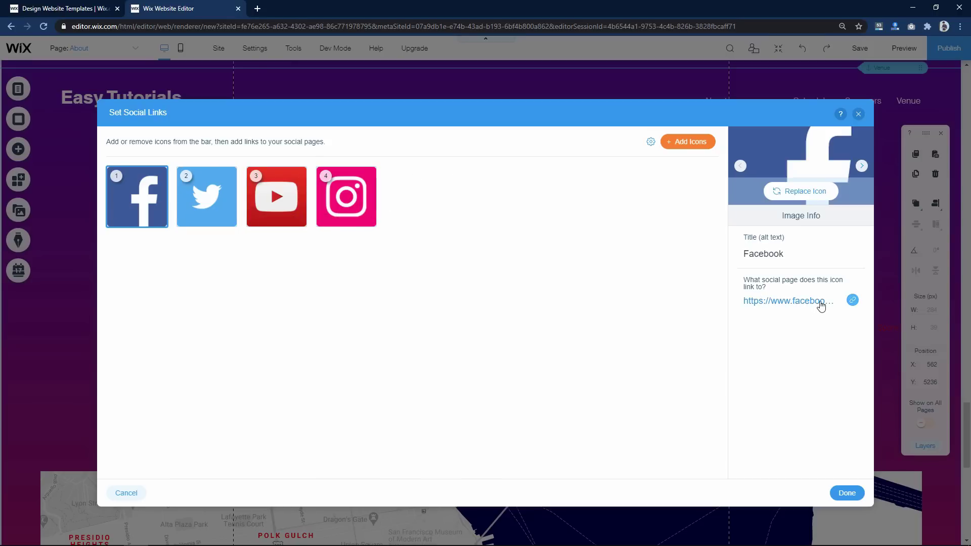
{"action": "left_click", "coordinate": [842, 309]}
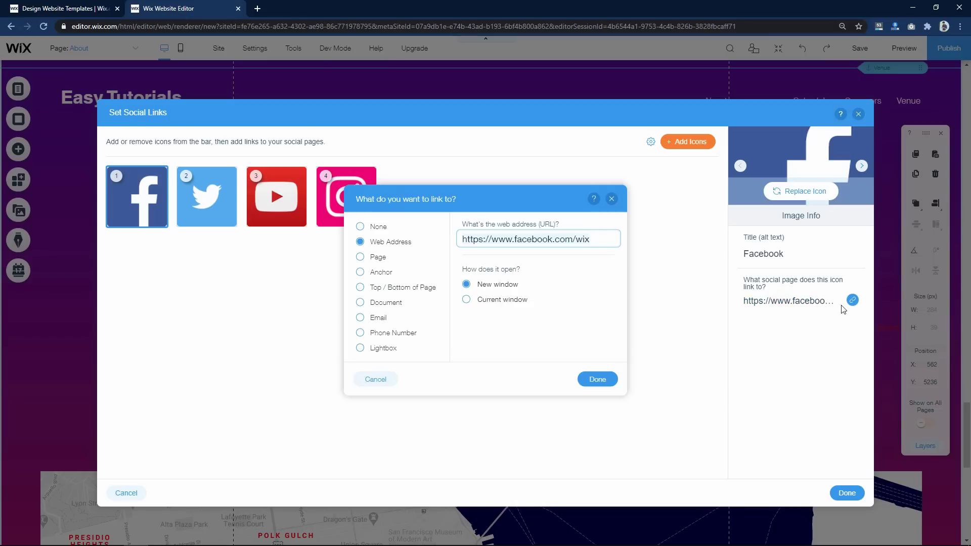
{"action": "key", "text": "ctrl+a"}
{"action": "type", "text": "https://www.facebook.com/EasyTutorialsWebsite"}
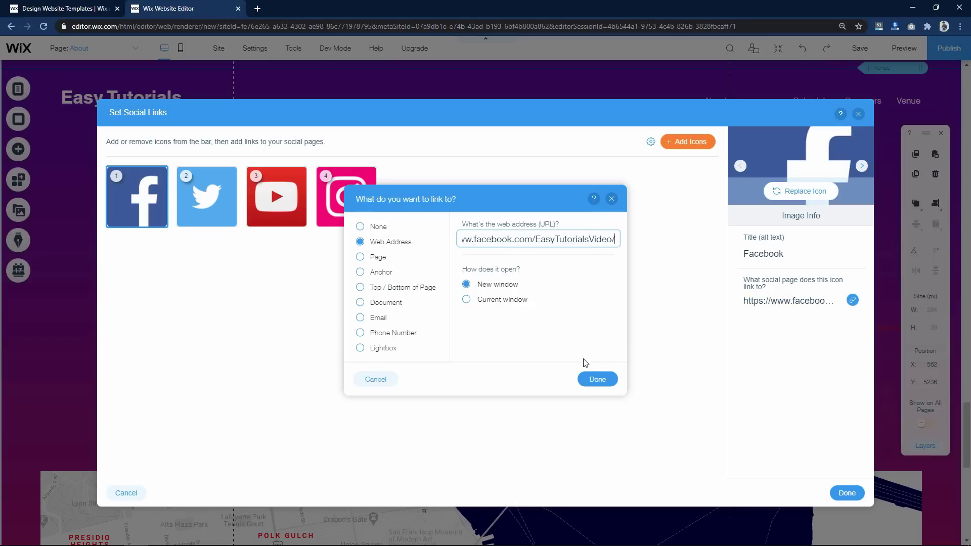
{"action": "left_click", "coordinate": [597, 379]}
{"action": "left_click", "coordinate": [852, 497]}
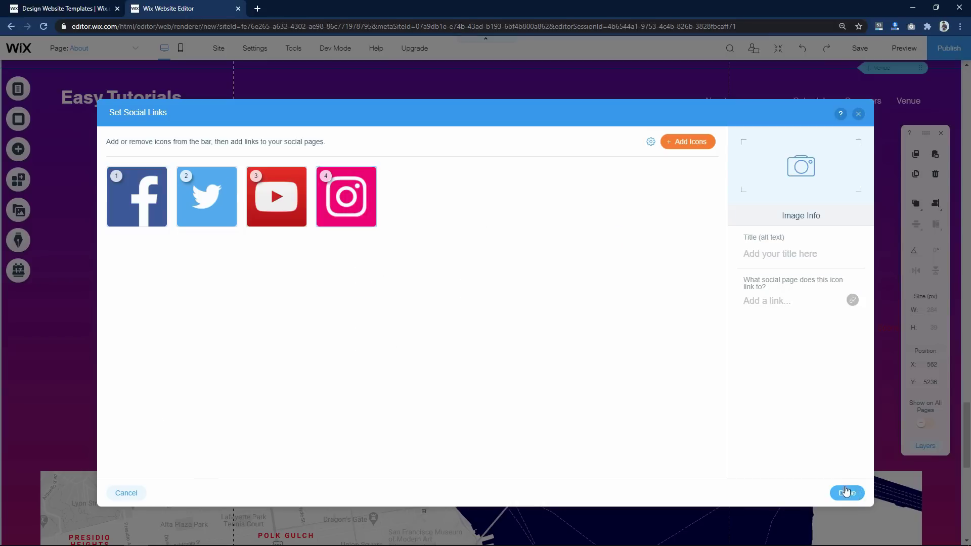
{"action": "left_click", "coordinate": [147, 302]}
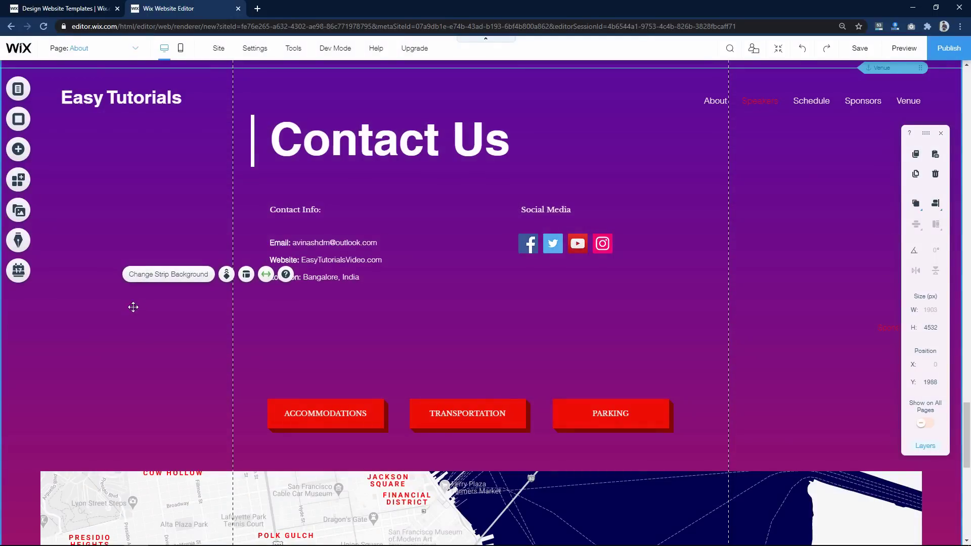
{"action": "left_click", "coordinate": [357, 413]}
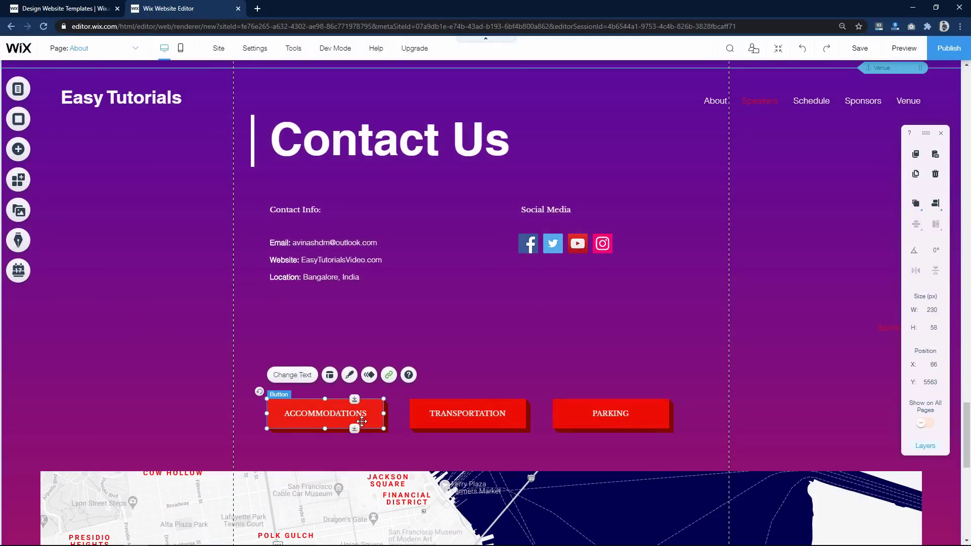
- Put ACCOMMODATIONS onto PARKING, raise the map under the contact details, and shorten the section to 4245 px
{"action": "left_click_drag", "start_coordinate": [353, 418], "coordinate": [609, 415]}
{"action": "left_click_drag", "start_coordinate": [210, 473], "coordinate": [210, 324]}
{"action": "left_click", "coordinate": [207, 279]}
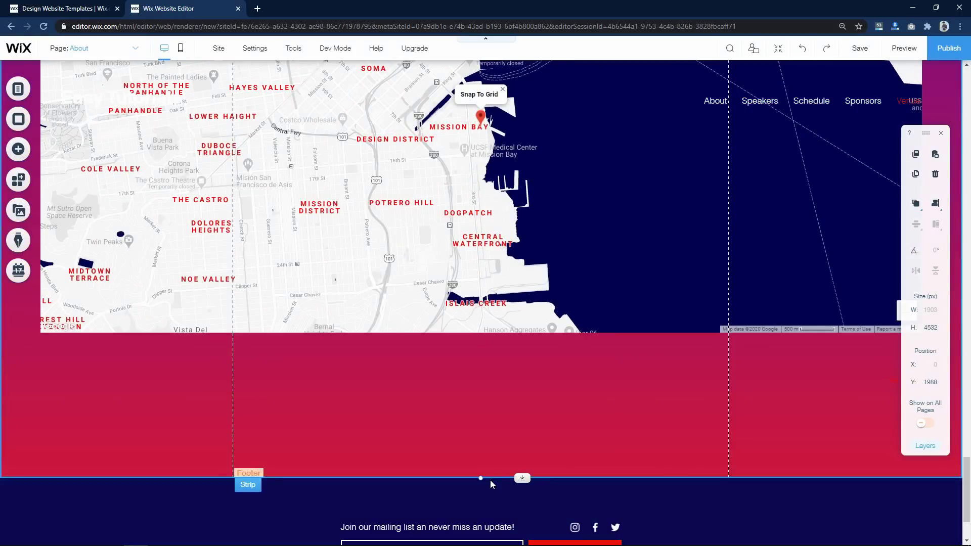
{"action": "left_click_drag", "start_coordinate": [480, 482], "coordinate": [481, 378]}
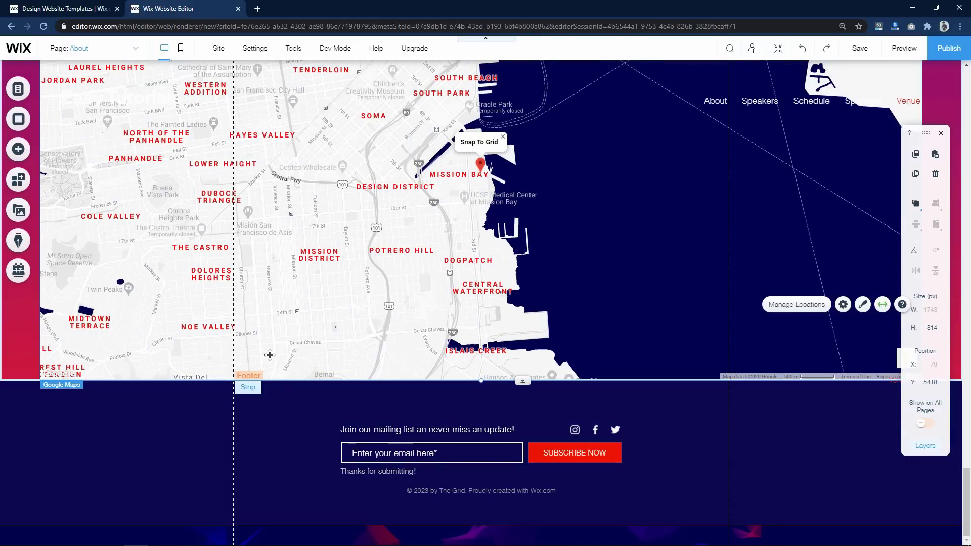
{"action": "scroll", "coordinate": [269, 355], "scroll_direction": "up", "scroll_amount": 5}
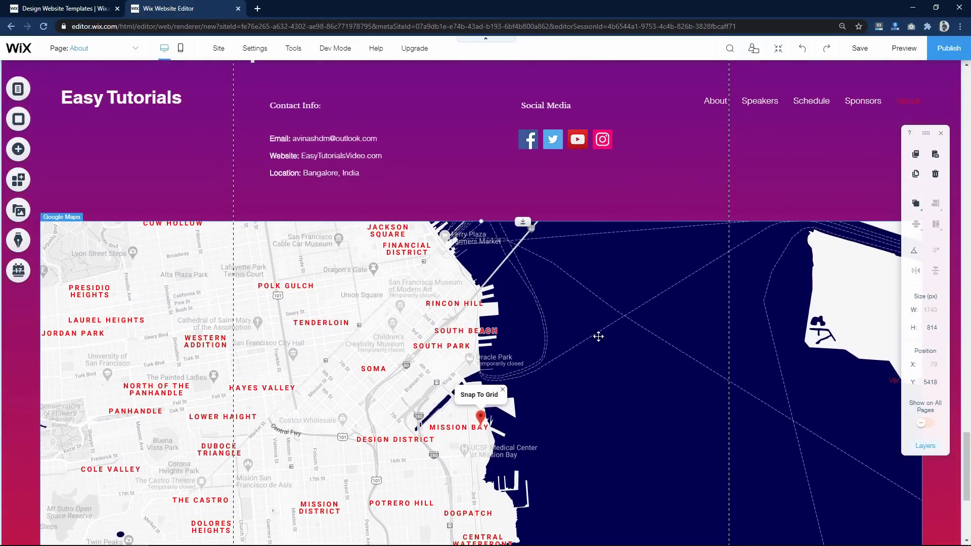
- Search 'Bangalore' for the map address, accept Bengaluru, Karnataka, India, and title the pin 'Easy Tutorials'
{"action": "left_click", "coordinate": [567, 333]}
{"action": "left_click", "coordinate": [574, 308]}
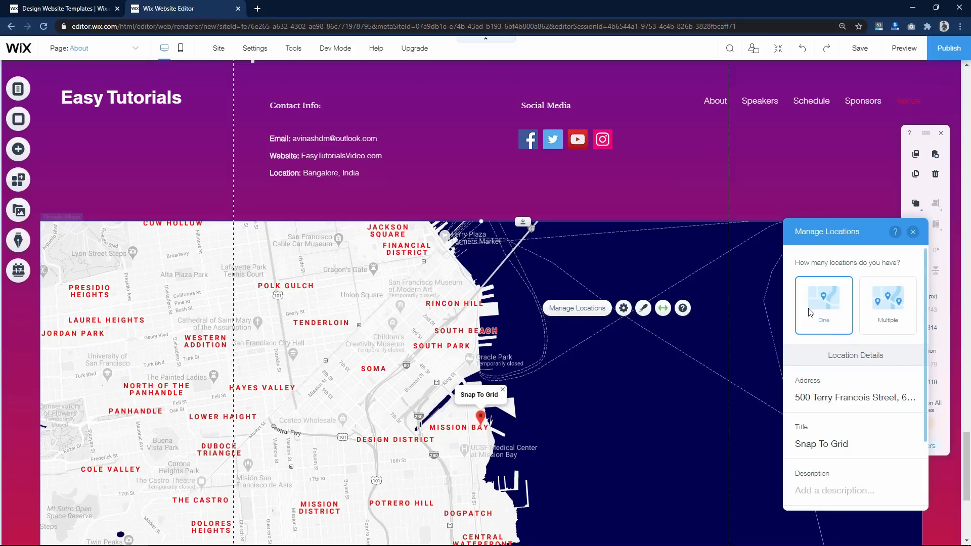
{"action": "left_click", "coordinate": [820, 394]}
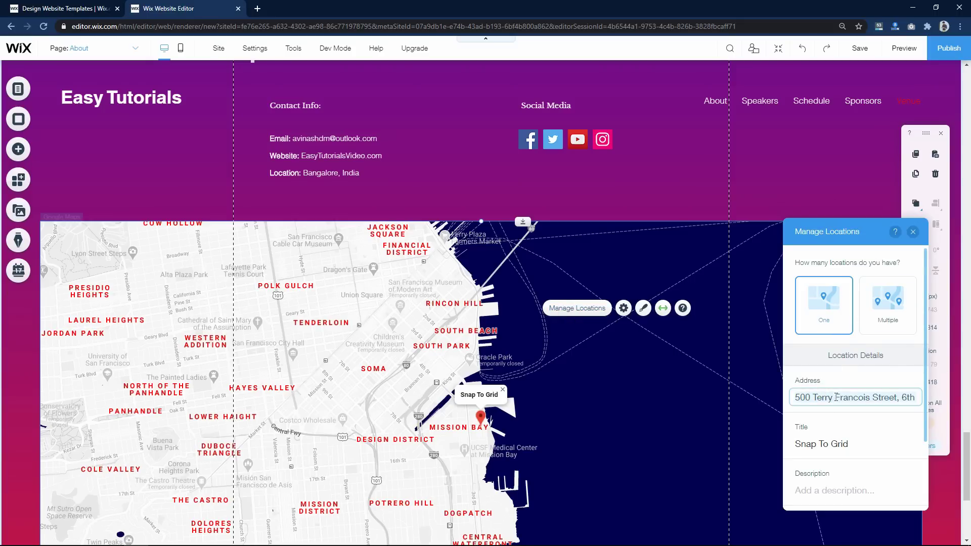
{"action": "type", "text": "Bangalore"}
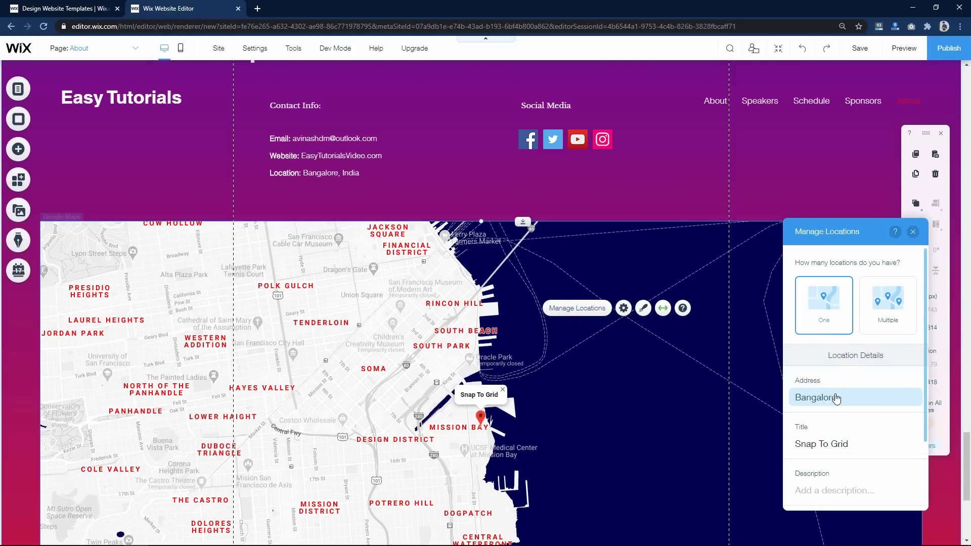
{"action": "key", "text": "Return"}
{"action": "left_click", "coordinate": [831, 442]}
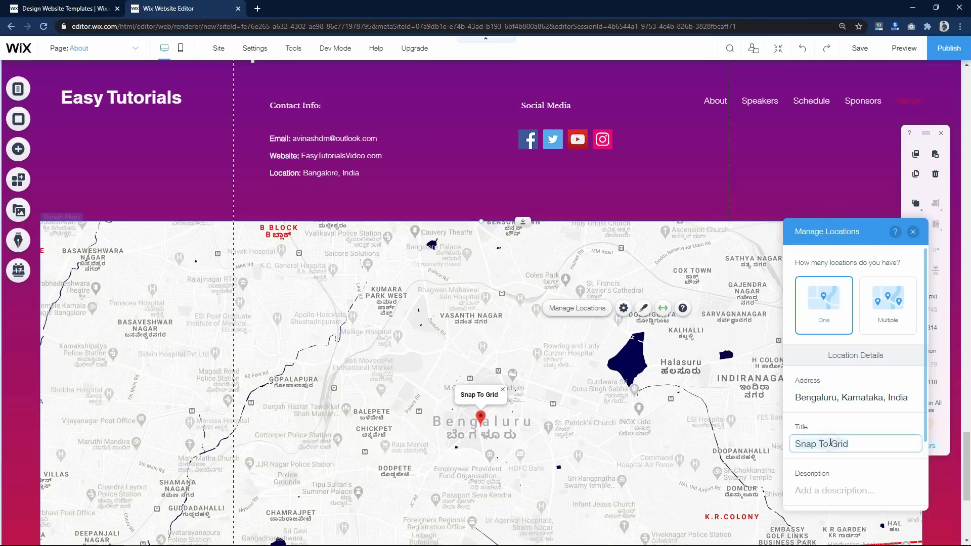
{"action": "type", "text": "Easy Tutorials"}
{"action": "left_click", "coordinate": [831, 357]}
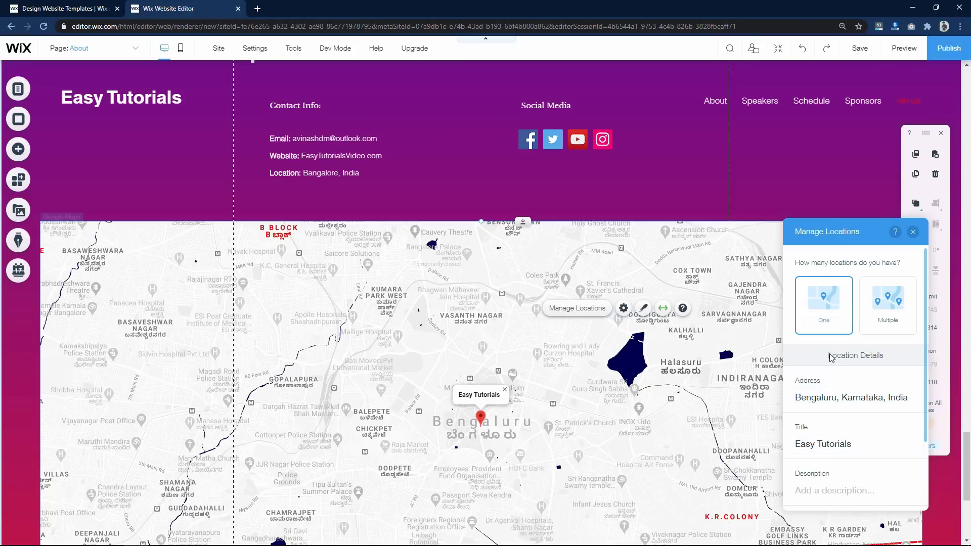
{"action": "scroll", "coordinate": [810, 253], "scroll_direction": "up", "scroll_amount": 15}
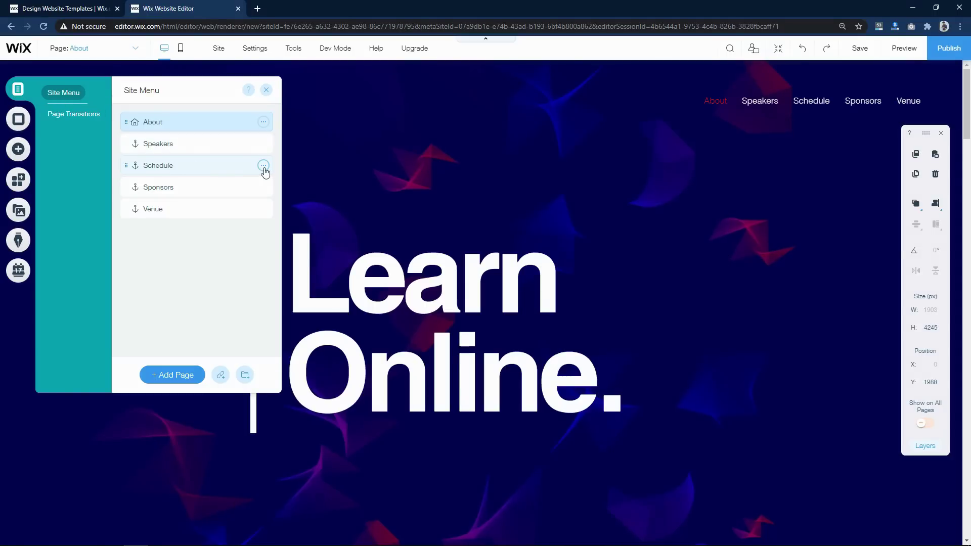
- Delete the Schedule page and rename the Speakers link to Videos
{"action": "left_click", "coordinate": [264, 167]}
{"action": "left_click", "coordinate": [301, 242]}
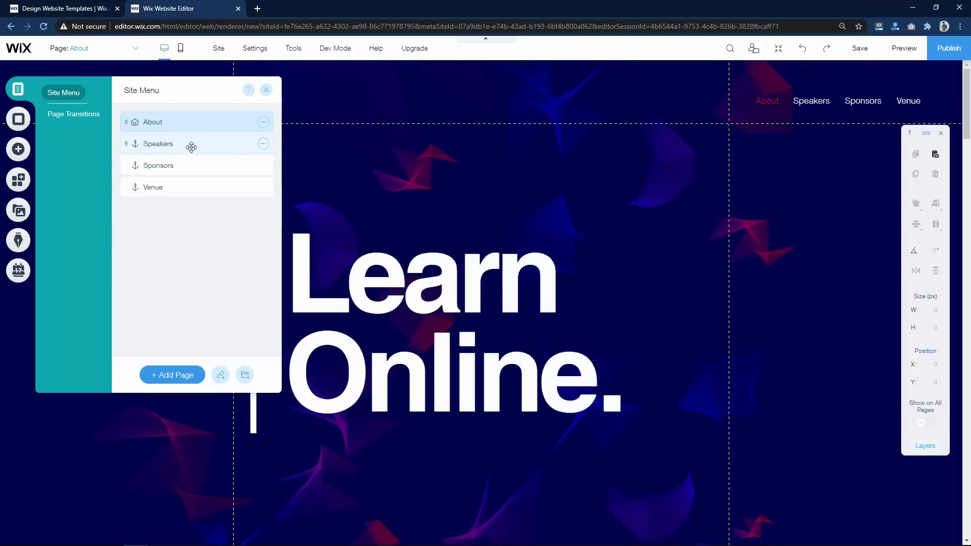
{"action": "left_click", "coordinate": [264, 144]}
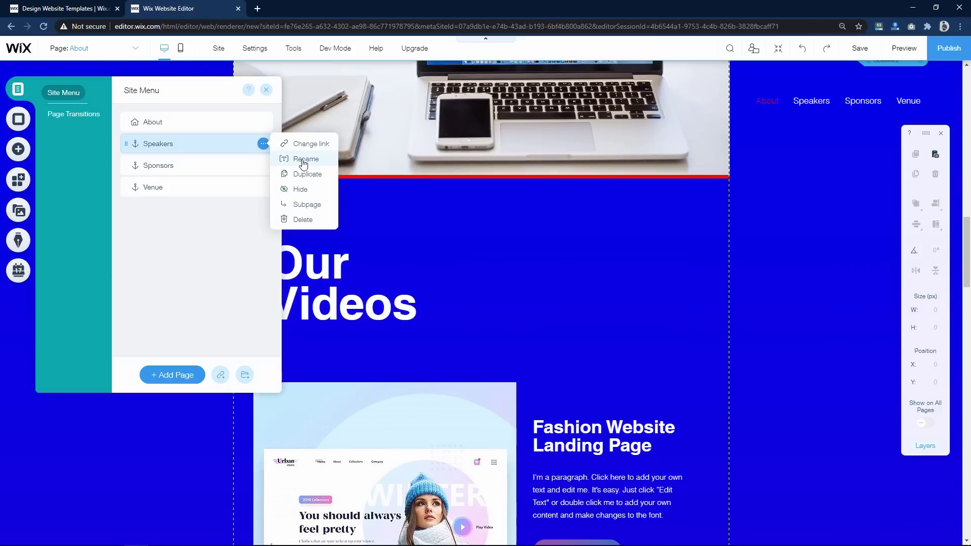
{"action": "left_click", "coordinate": [304, 160]}
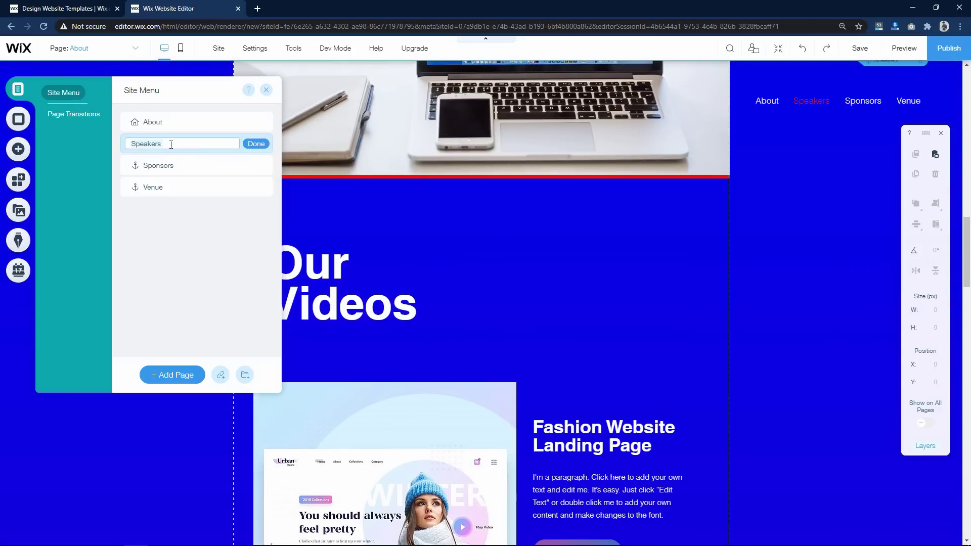
{"action": "type", "text": "Videos"}
{"action": "left_click", "coordinate": [259, 145]}
- Rename the Venue link to Contact and close the site pages list
{"action": "left_click", "coordinate": [263, 187]}
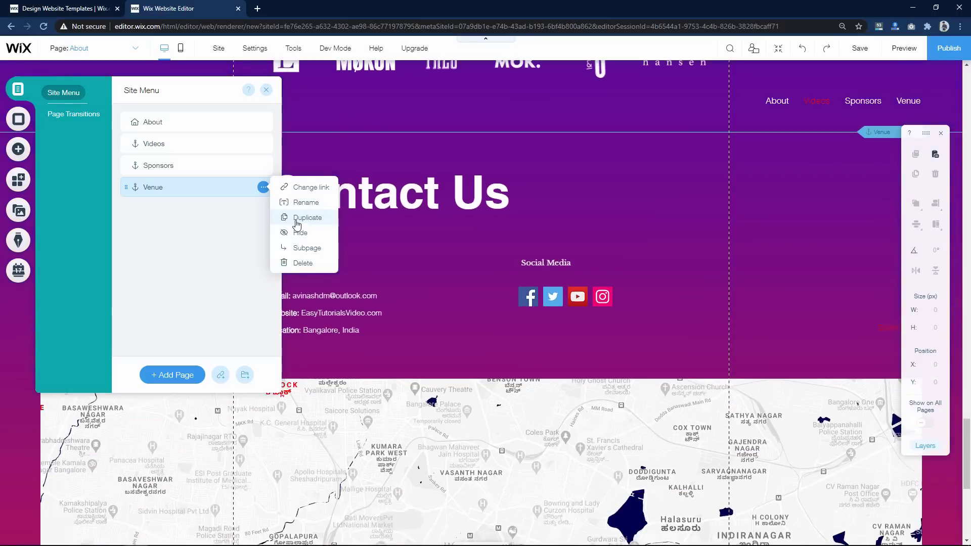
{"action": "left_click", "coordinate": [306, 203]}
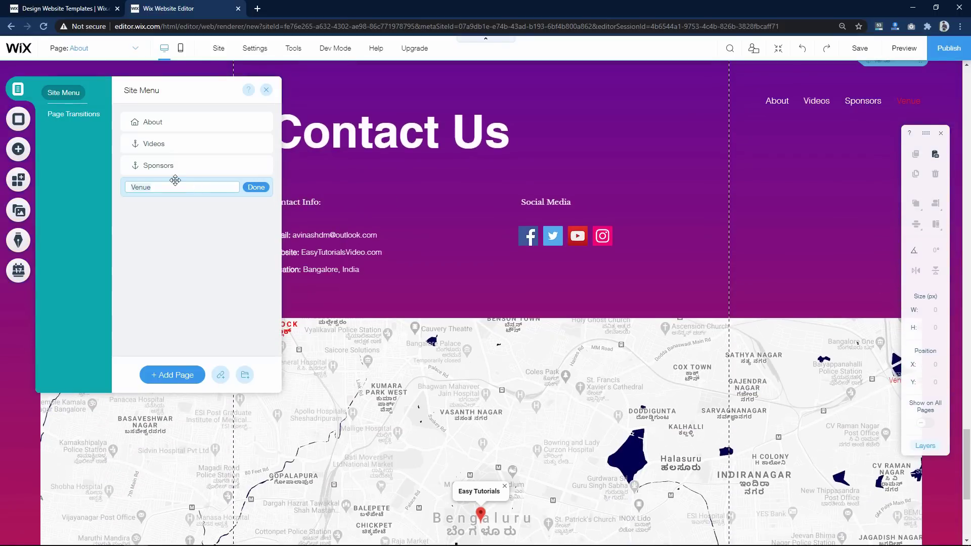
{"action": "left_click", "coordinate": [257, 190]}
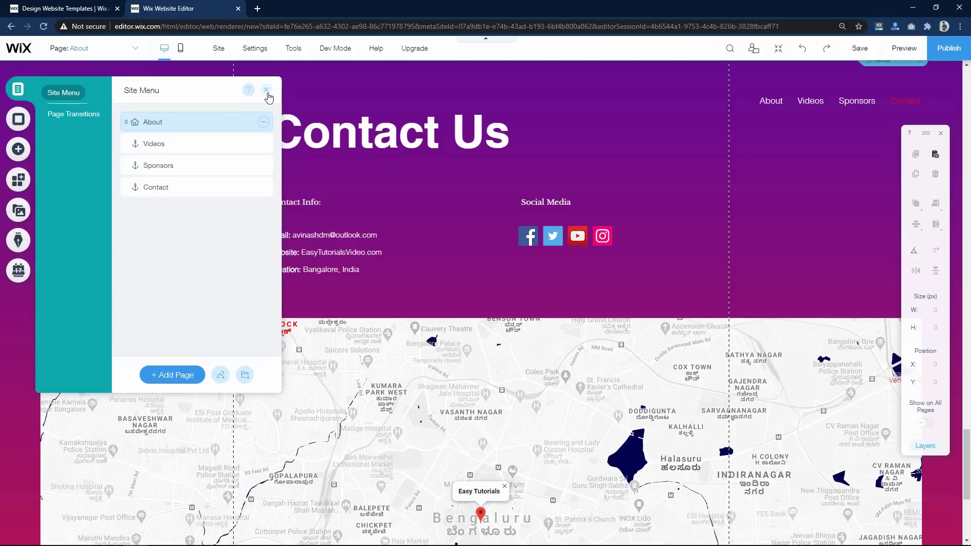
{"action": "left_click", "coordinate": [267, 93]}
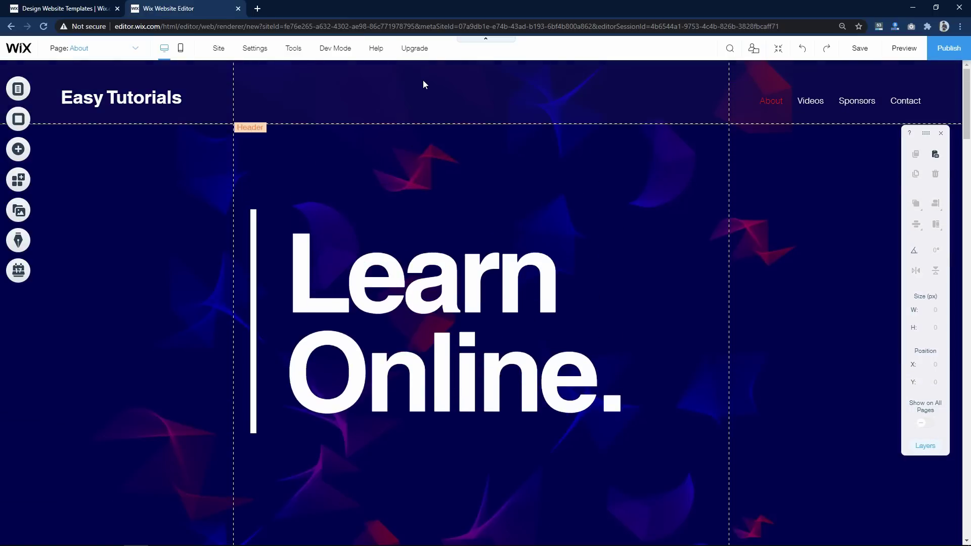
{"action": "left_click", "coordinate": [20, 150]}
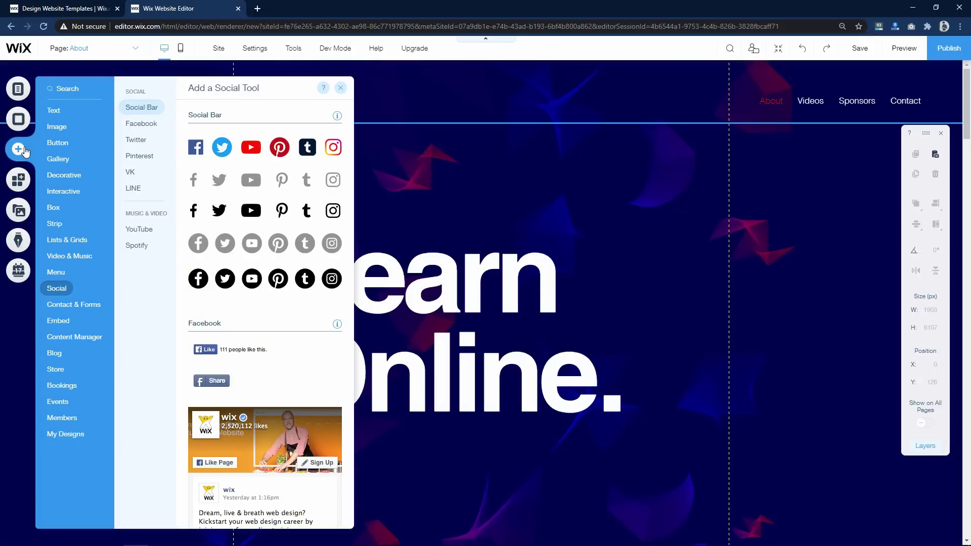
{"action": "mouse_move", "coordinate": [66, 113]}
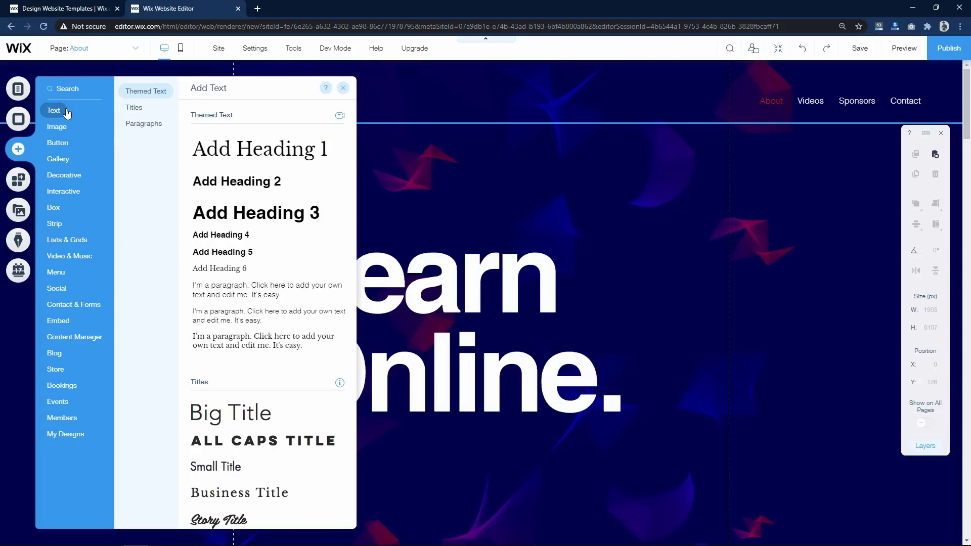
{"action": "scroll", "coordinate": [249, 336], "scroll_direction": "down", "scroll_amount": 7}
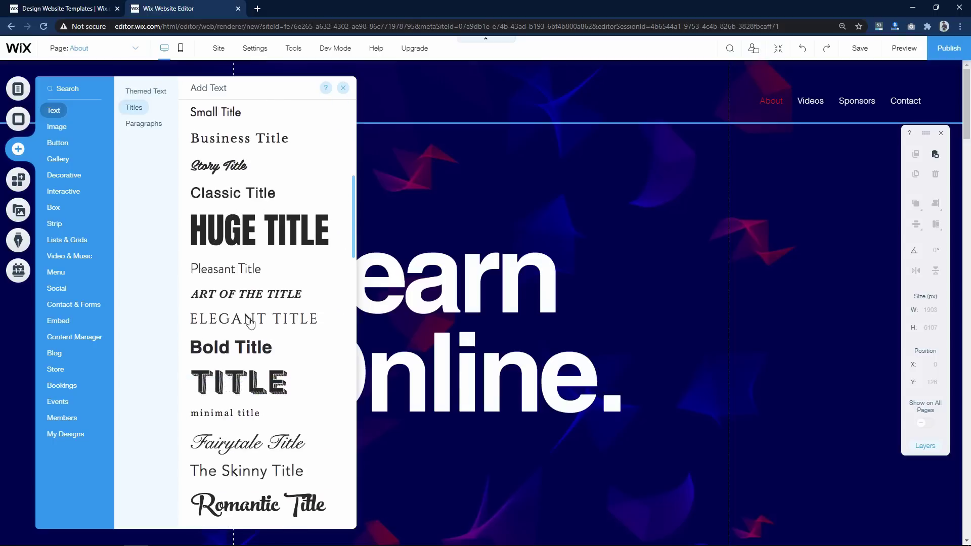
{"action": "scroll", "coordinate": [250, 324], "scroll_direction": "down", "scroll_amount": 8}
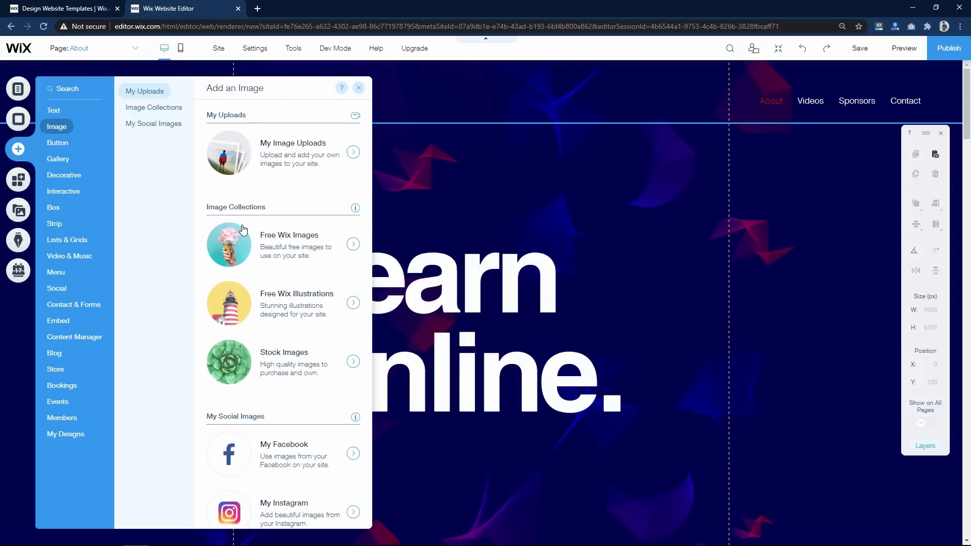
{"action": "scroll", "coordinate": [334, 197], "scroll_direction": "down", "scroll_amount": 3}
{"action": "scroll", "coordinate": [265, 143], "scroll_direction": "up", "scroll_amount": 3}
{"action": "mouse_move", "coordinate": [155, 112]}
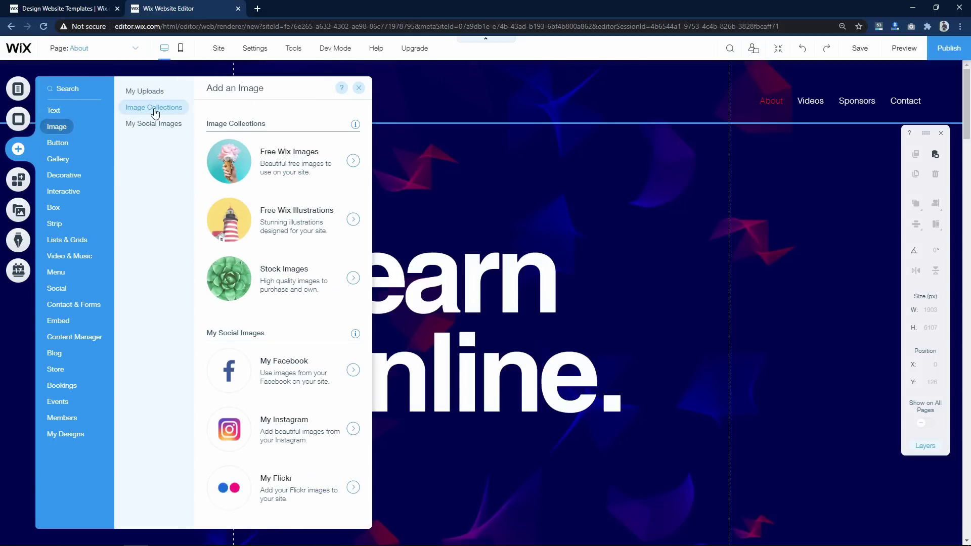
{"action": "mouse_move", "coordinate": [56, 162]}
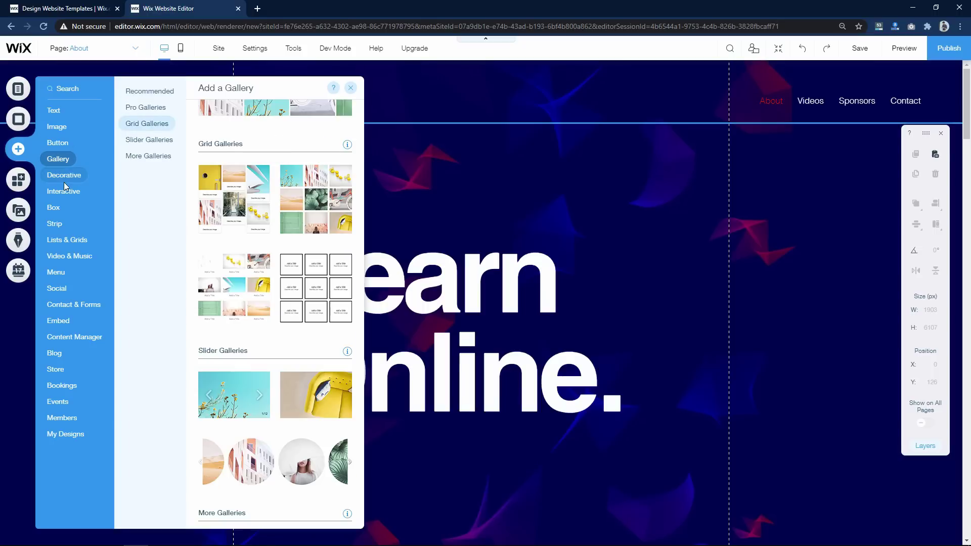
{"action": "mouse_move", "coordinate": [64, 178]}
{"action": "scroll", "coordinate": [318, 219], "scroll_direction": "down", "scroll_amount": 3}
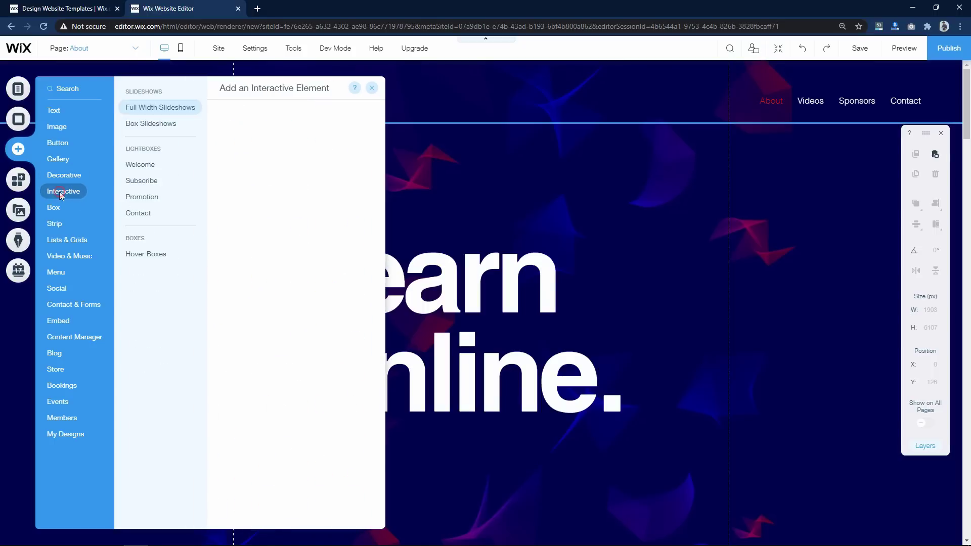
{"action": "scroll", "coordinate": [303, 248], "scroll_direction": "down", "scroll_amount": 5}
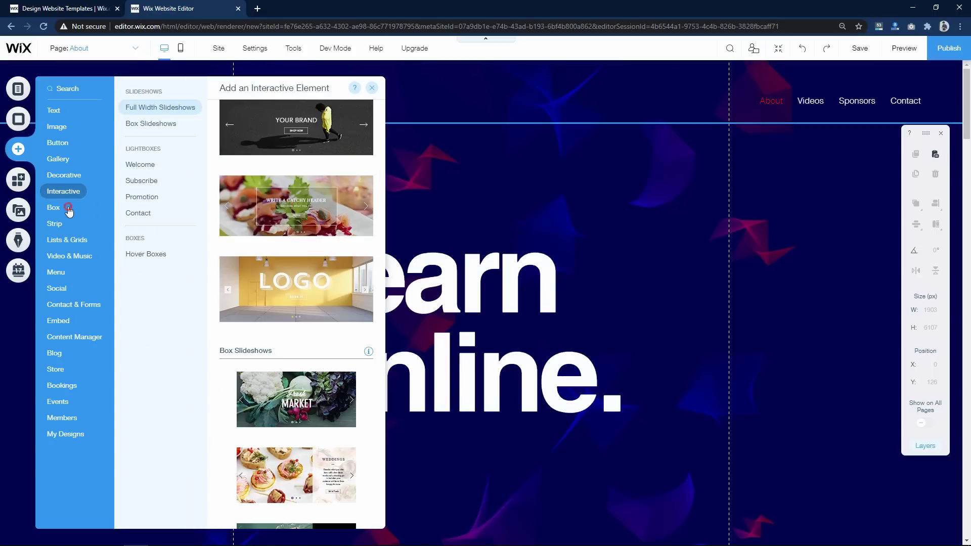
{"action": "mouse_move", "coordinate": [65, 209]}
{"action": "scroll", "coordinate": [247, 245], "scroll_direction": "down", "scroll_amount": 5}
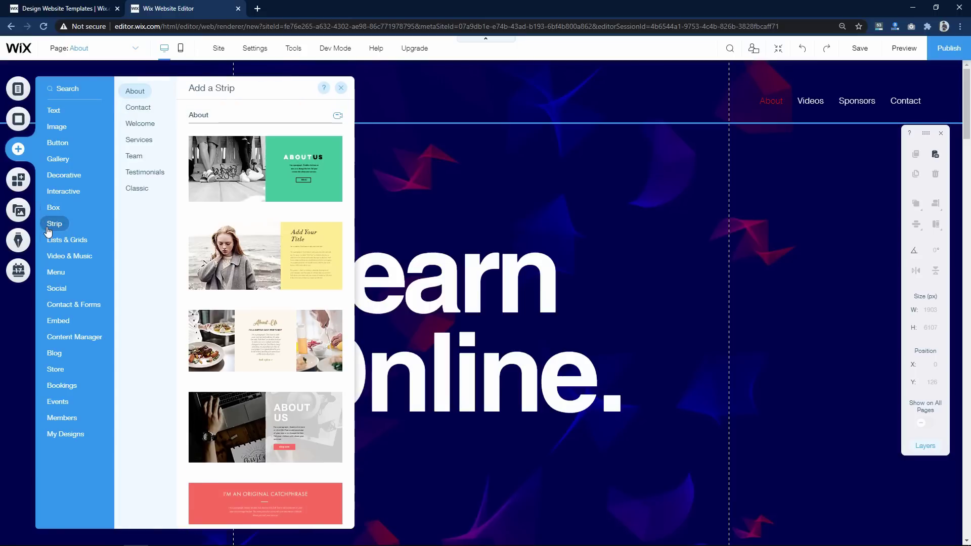
{"action": "mouse_move", "coordinate": [62, 243]}
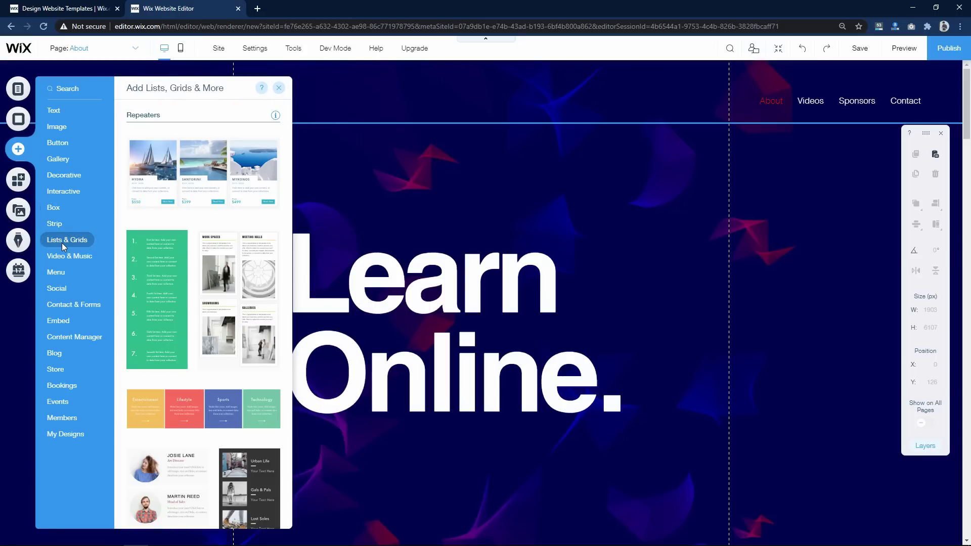
{"action": "scroll", "coordinate": [307, 363], "scroll_direction": "down", "scroll_amount": 3}
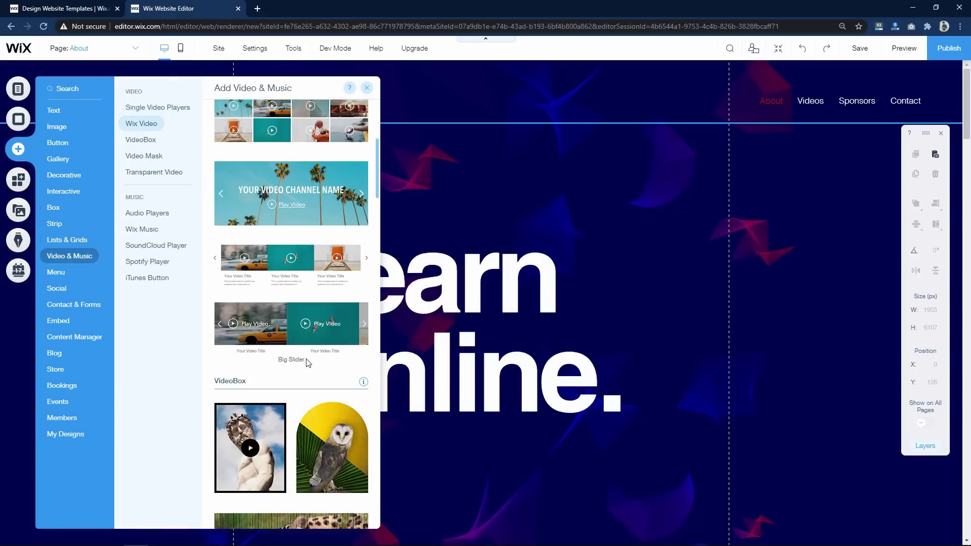
{"action": "scroll", "coordinate": [308, 363], "scroll_direction": "down", "scroll_amount": 2}
{"action": "mouse_move", "coordinate": [56, 292]}
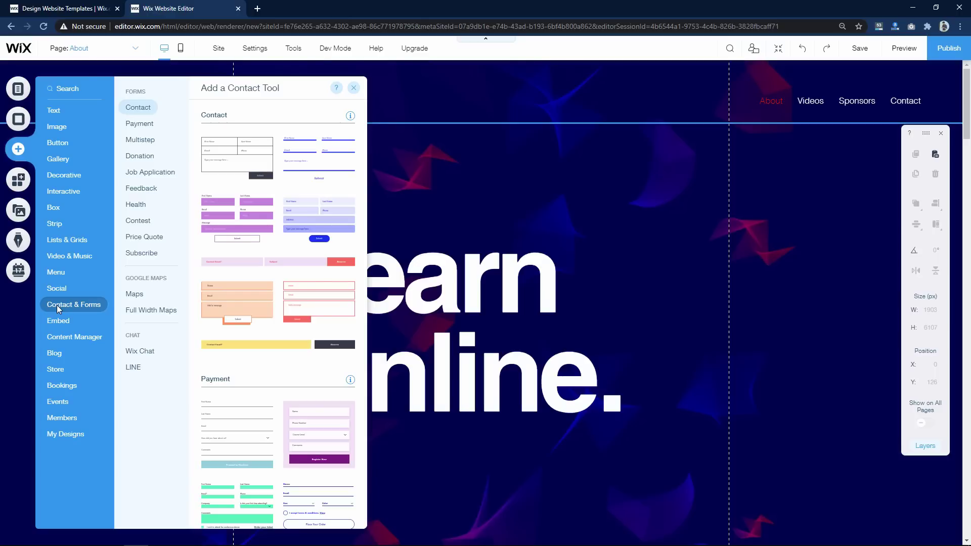
{"action": "mouse_move", "coordinate": [62, 322]}
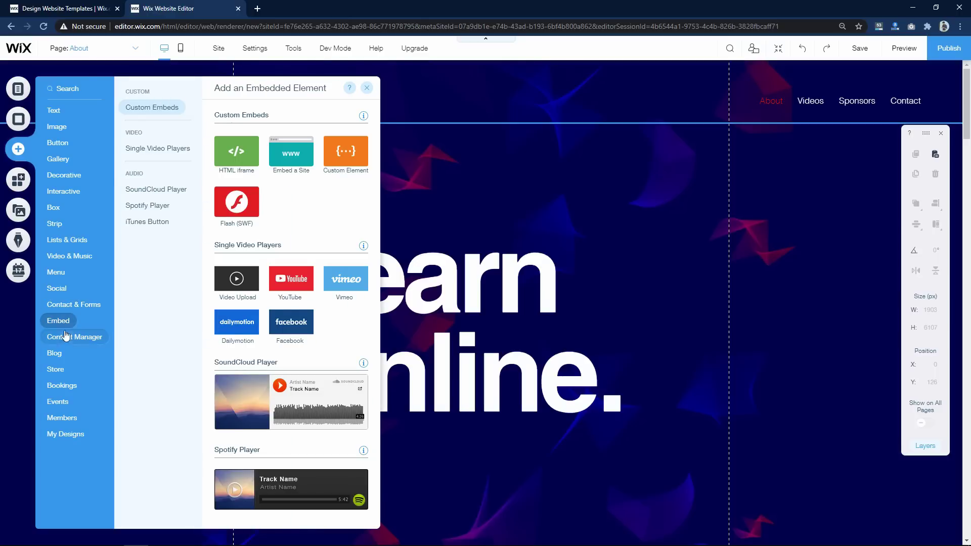
{"action": "mouse_move", "coordinate": [66, 374]}
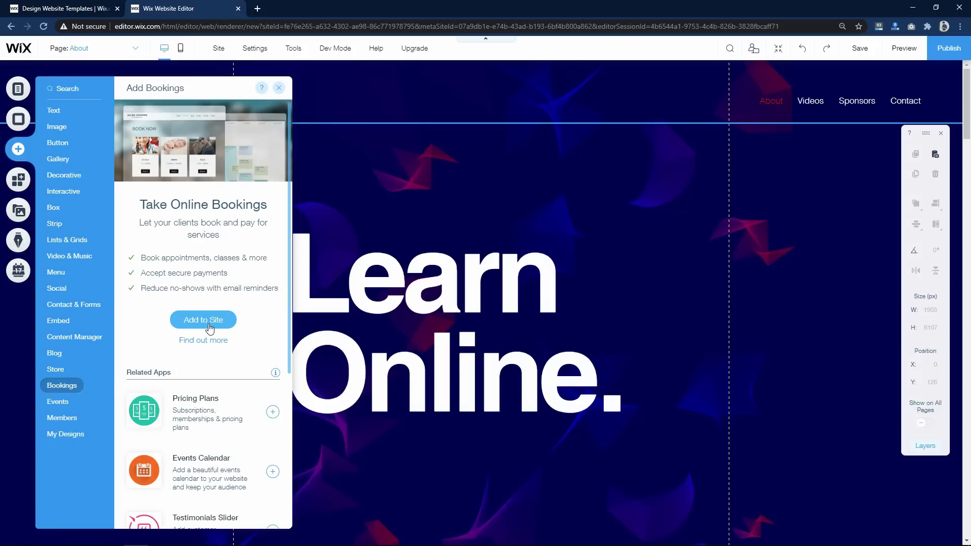
{"action": "mouse_move", "coordinate": [61, 423]}
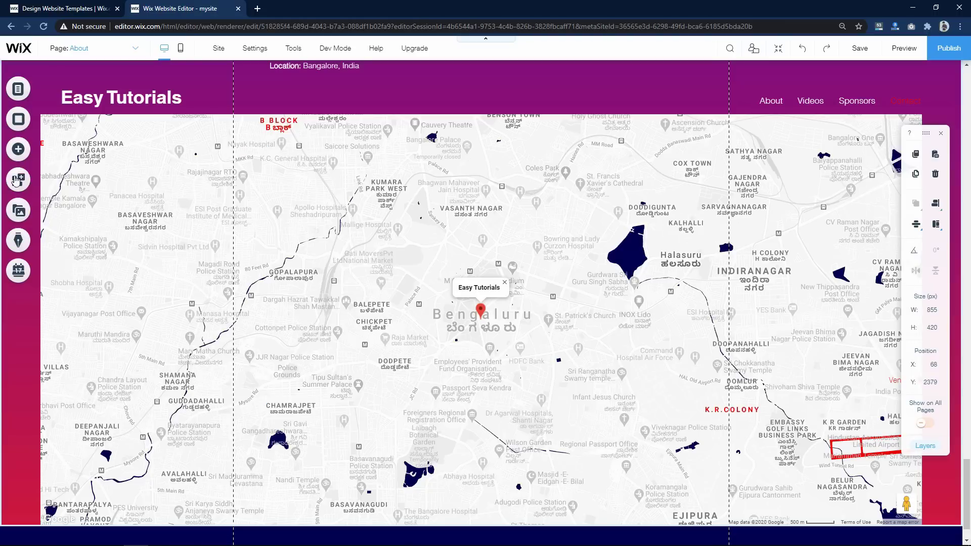
{"action": "left_click", "coordinate": [18, 149]}
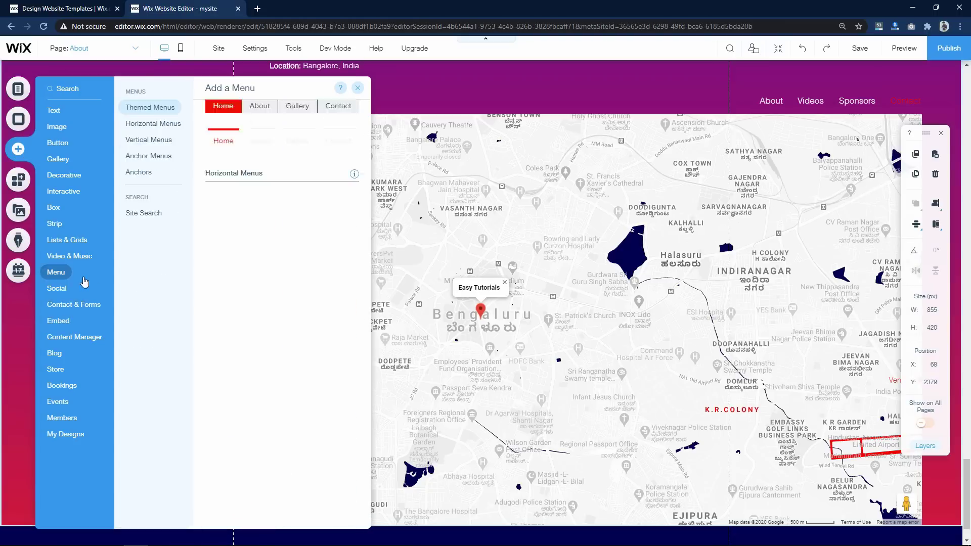
- Add the Get In Touch contact form over the map and widen it to 980 pixels
{"action": "scroll", "coordinate": [297, 229], "scroll_direction": "up", "scroll_amount": 3}
{"action": "scroll", "coordinate": [297, 229], "scroll_direction": "up", "scroll_amount": 5}
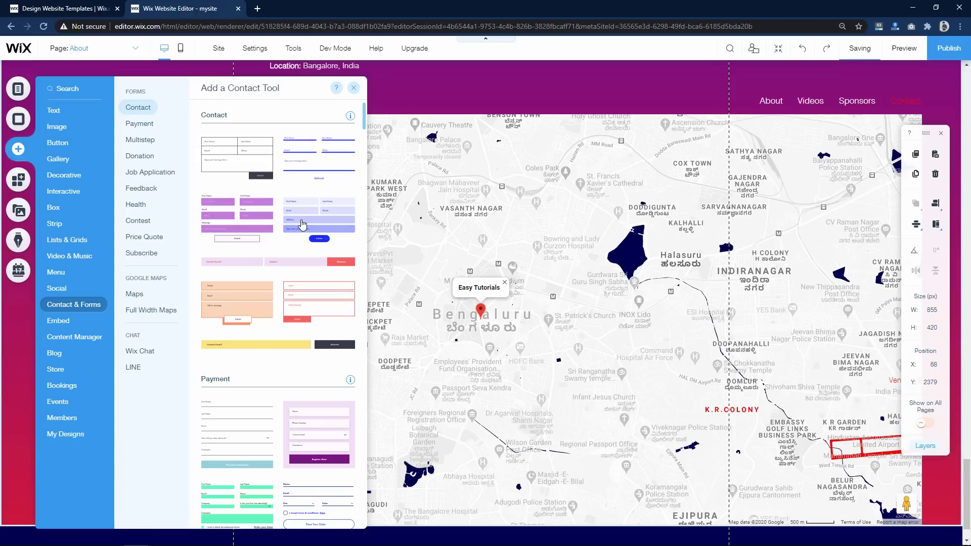
{"action": "left_click", "coordinate": [302, 225]}
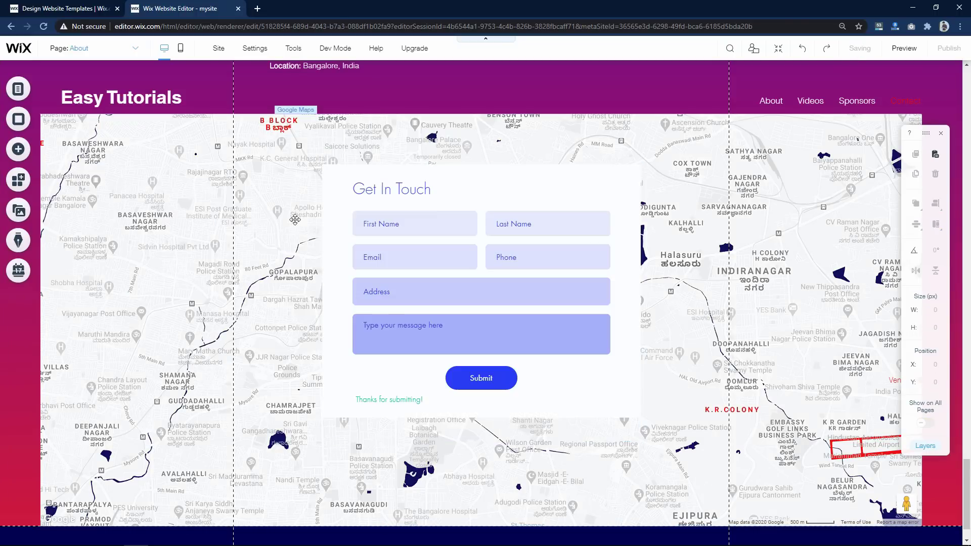
{"action": "left_click_drag", "start_coordinate": [334, 331], "coordinate": [233, 331]}
{"action": "left_click_drag", "start_coordinate": [654, 330], "coordinate": [729, 331]}
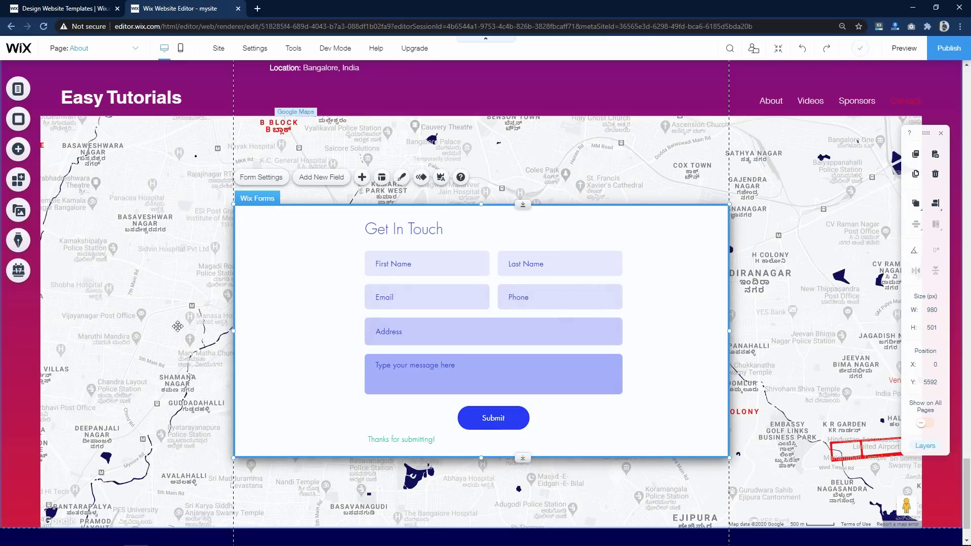
{"action": "left_click", "coordinate": [229, 357]}
{"action": "left_click", "coordinate": [235, 356]}
- Move the contact form up about 264 pixels and raise the map to meet its bottom
{"action": "scroll", "coordinate": [235, 356], "scroll_direction": "up", "scroll_amount": 2}
{"action": "left_click_drag", "start_coordinate": [306, 391], "coordinate": [303, 286]}
{"action": "left_click", "coordinate": [188, 200]}
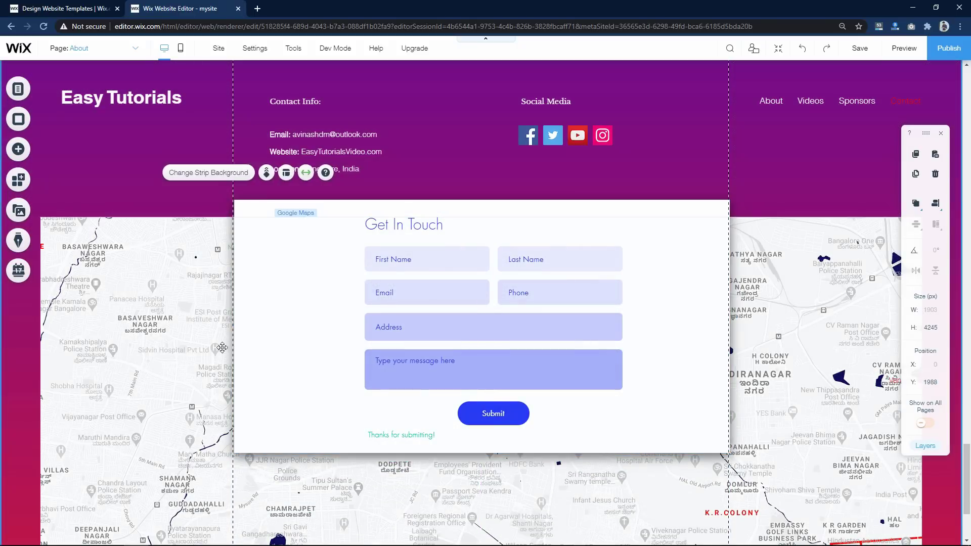
{"action": "left_click_drag", "start_coordinate": [509, 294], "coordinate": [473, 263]}
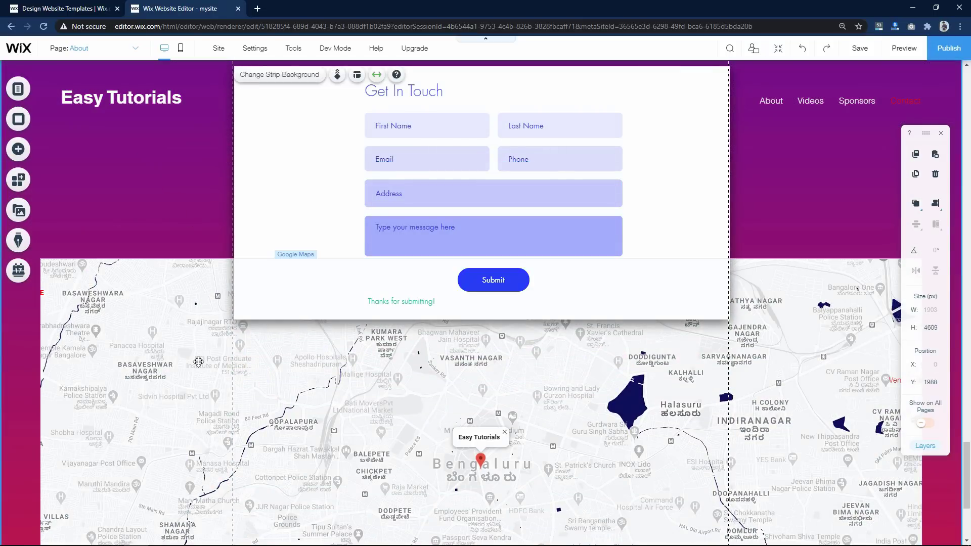
{"action": "left_click_drag", "start_coordinate": [196, 328], "coordinate": [193, 271]}
- Select the Contact Us strip and the contact form, then save the site
{"action": "left_click", "coordinate": [122, 167]}
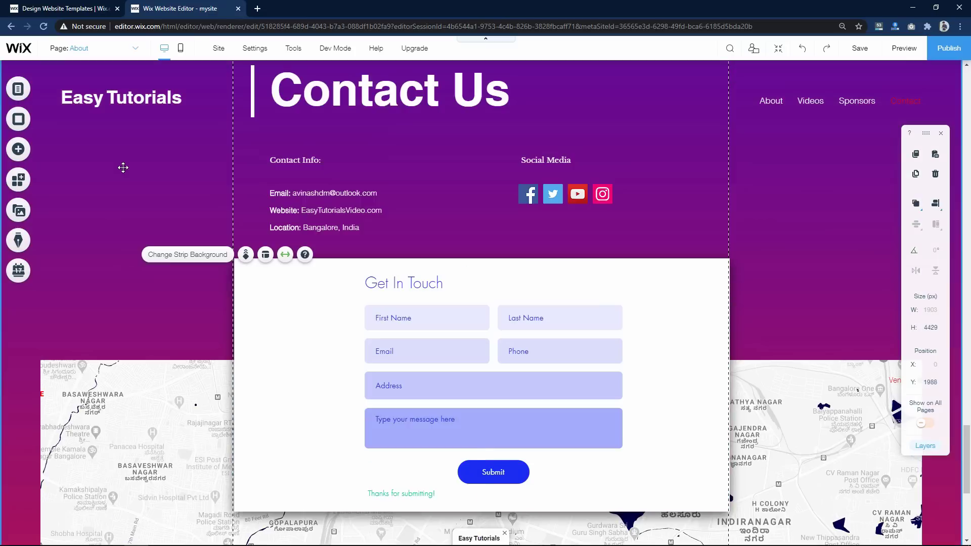
{"action": "left_click", "coordinate": [774, 245]}
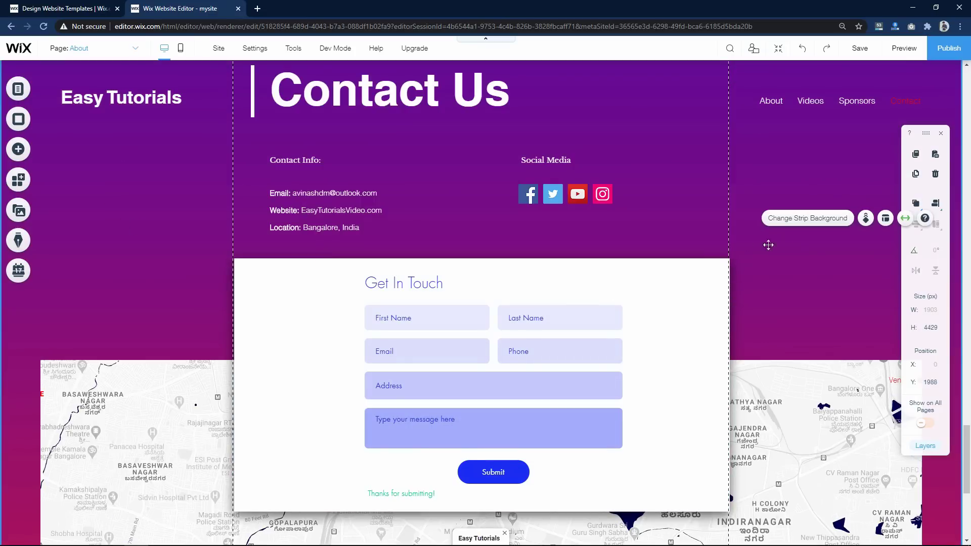
{"action": "left_click", "coordinate": [707, 332]}
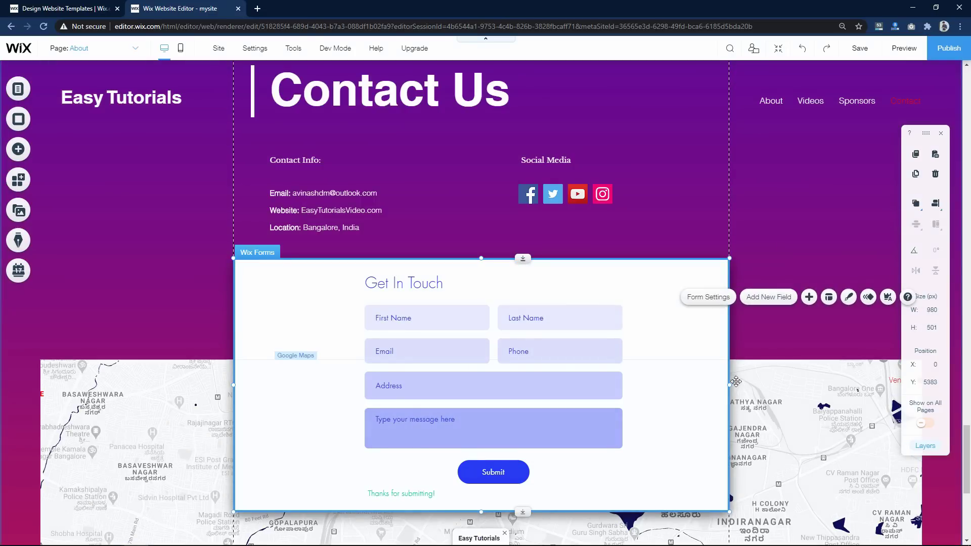
{"action": "left_click", "coordinate": [860, 48]}
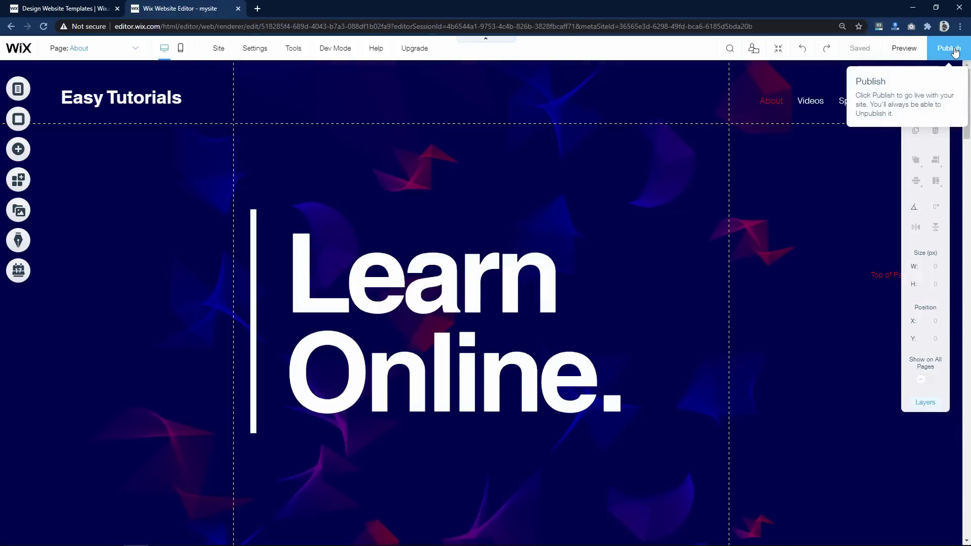
- Publish the site, reset the browser zoom to 100%, and open the live site in a new tab
{"action": "left_click", "coordinate": [954, 49]}
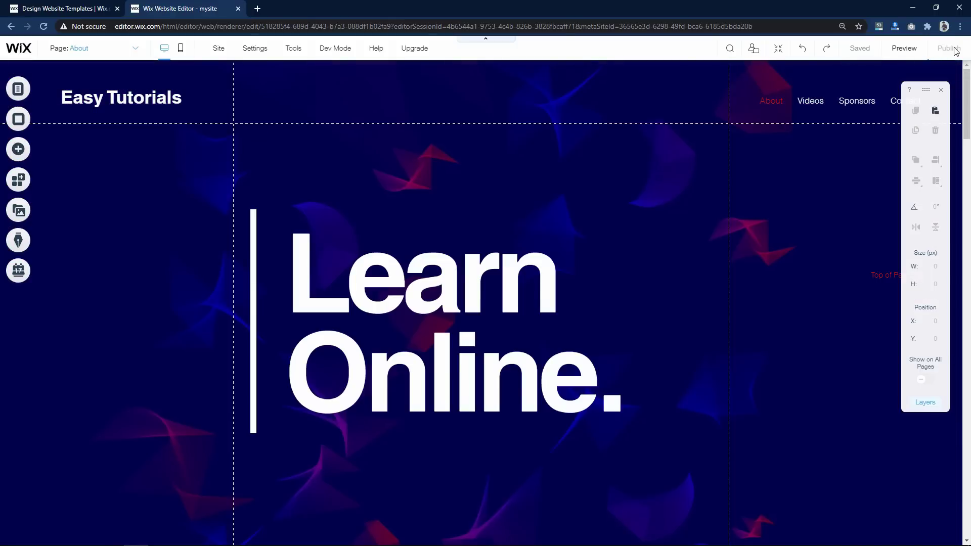
{"action": "key", "text": "ctrl+0"}
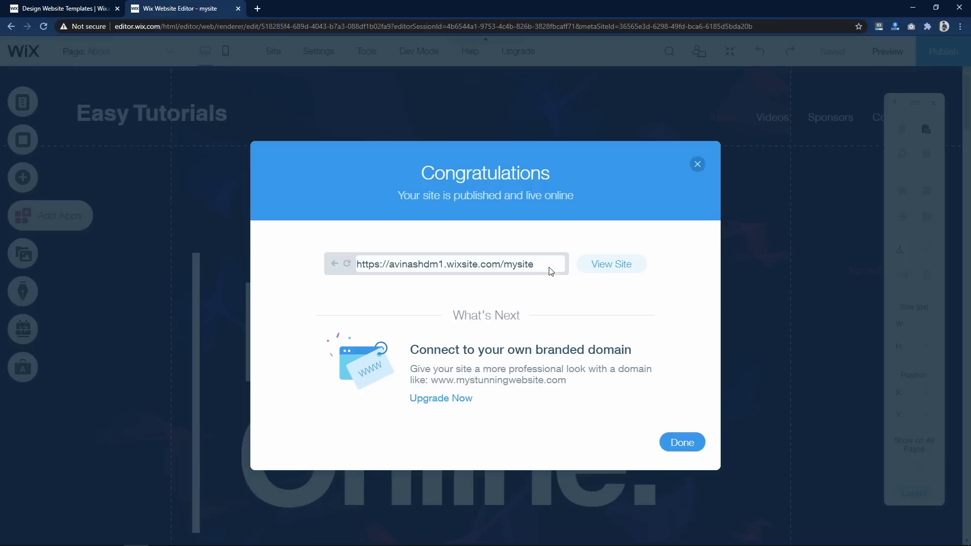
{"action": "right_click", "coordinate": [630, 264]}
{"action": "left_click", "coordinate": [605, 268]}
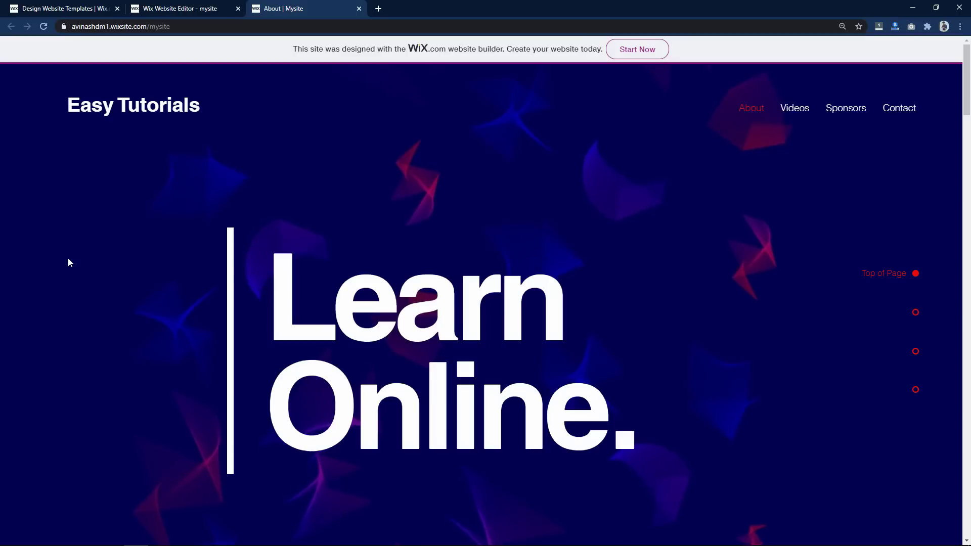
- Scroll the live site down to the contact form and back up, then close the About | Mysite tab
{"action": "scroll", "coordinate": [71, 257], "scroll_direction": "down", "scroll_amount": 8}
{"action": "scroll", "coordinate": [71, 257], "scroll_direction": "down", "scroll_amount": 10}
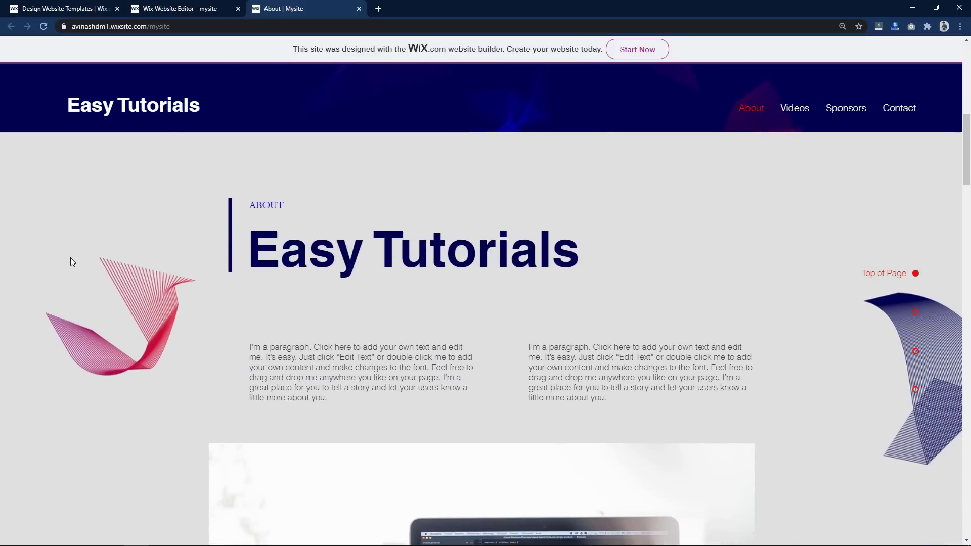
{"action": "scroll", "coordinate": [70, 263], "scroll_direction": "down", "scroll_amount": 12}
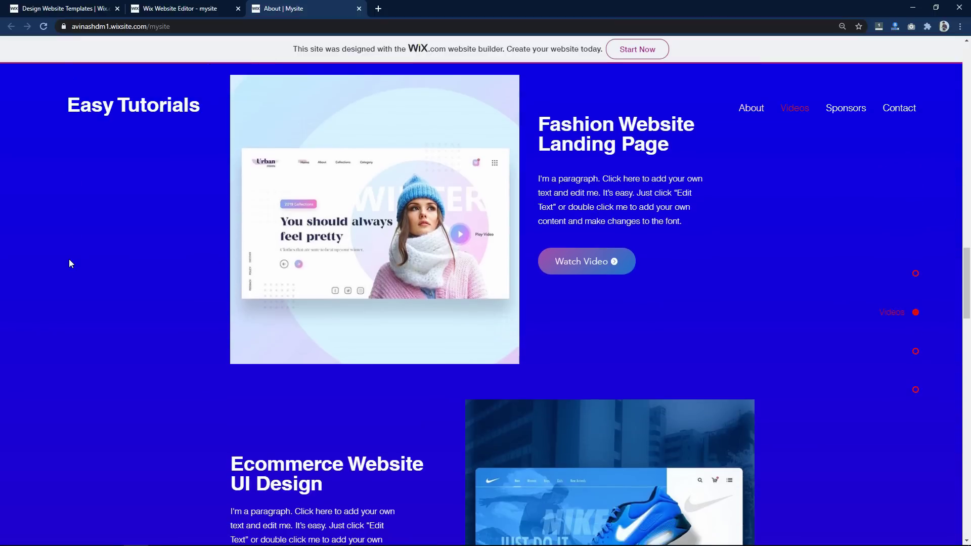
{"action": "scroll", "coordinate": [70, 264], "scroll_direction": "down", "scroll_amount": 10}
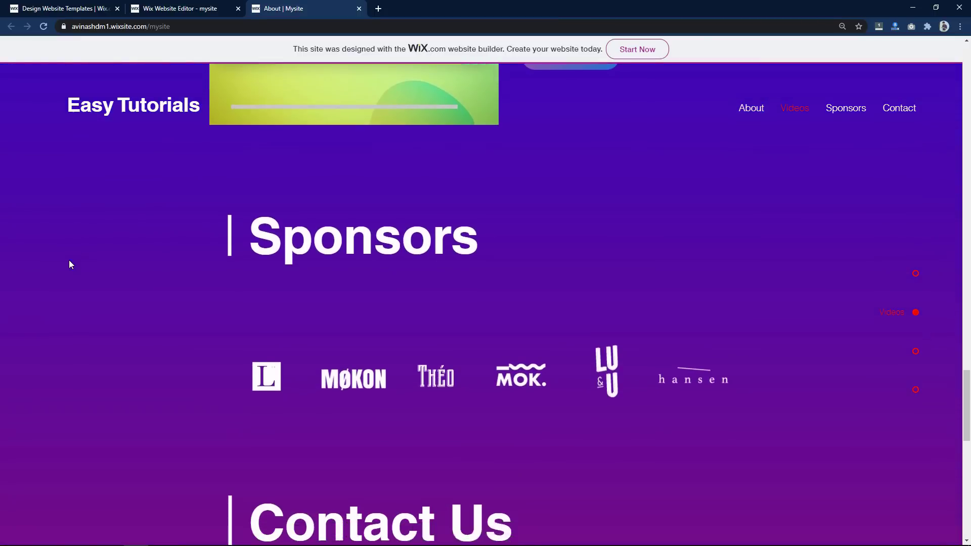
{"action": "scroll", "coordinate": [71, 264], "scroll_direction": "up", "scroll_amount": 20}
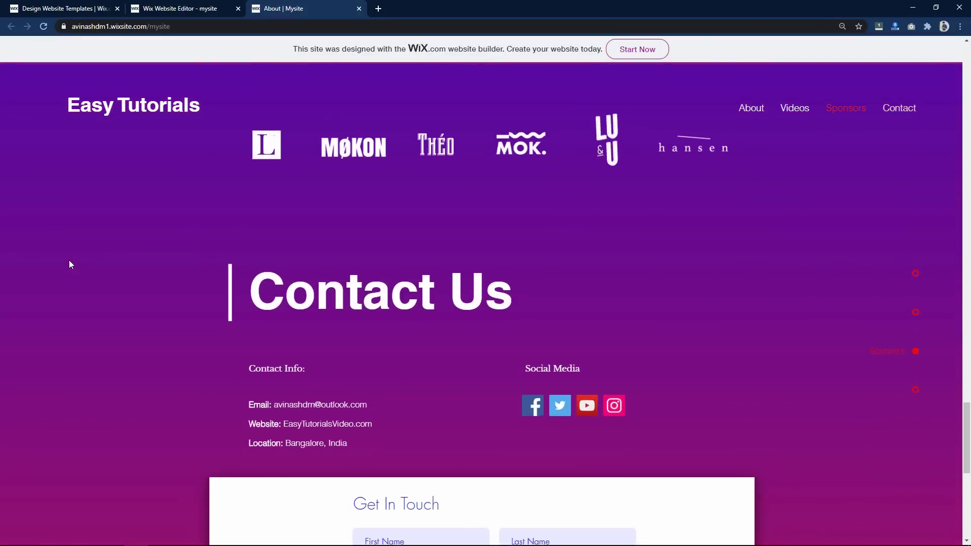
{"action": "scroll", "coordinate": [69, 261], "scroll_direction": "up", "scroll_amount": 15}
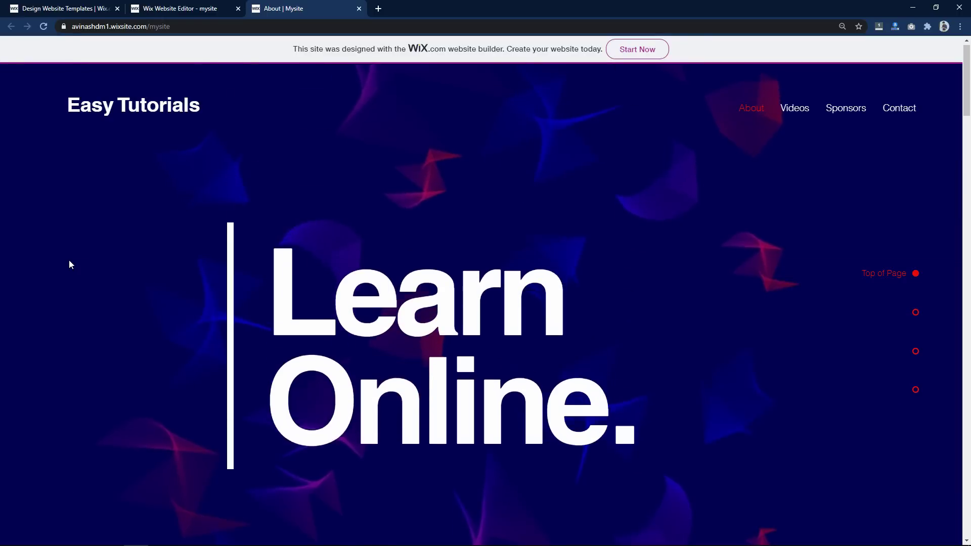
{"action": "left_click", "coordinate": [358, 8]}
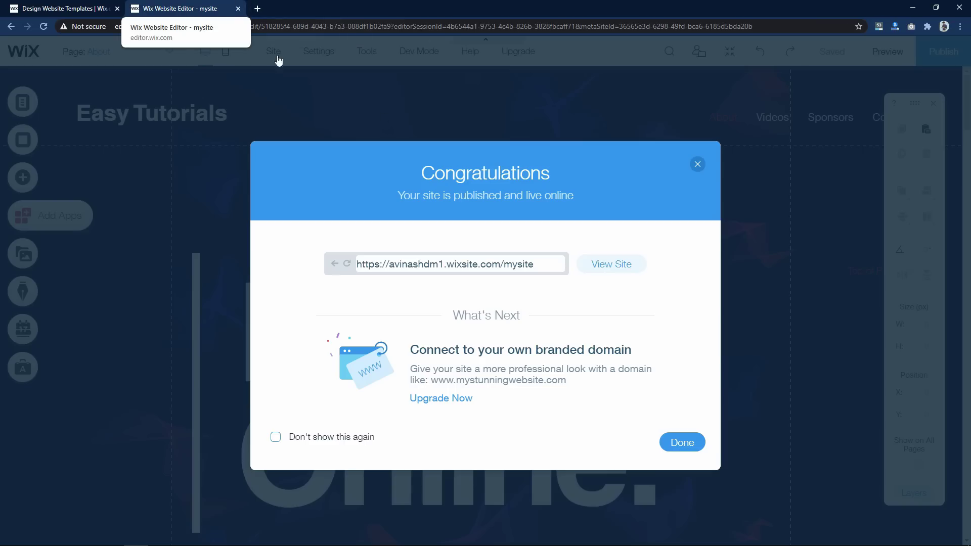
- Dismiss the publish confirmation, go to My Dashboard, and choose Get a Domain under Connect a Domain
{"action": "left_click", "coordinate": [698, 164]}
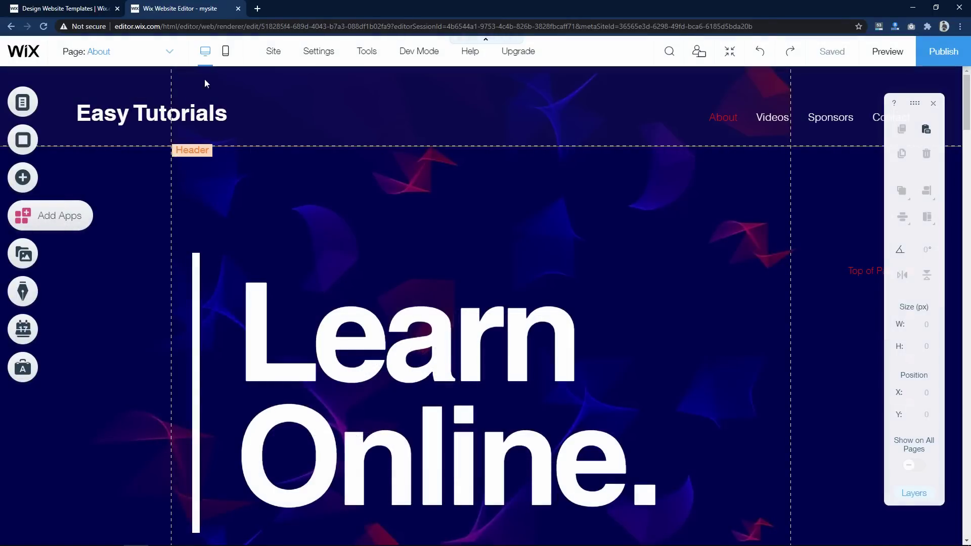
{"action": "mouse_move", "coordinate": [320, 60]}
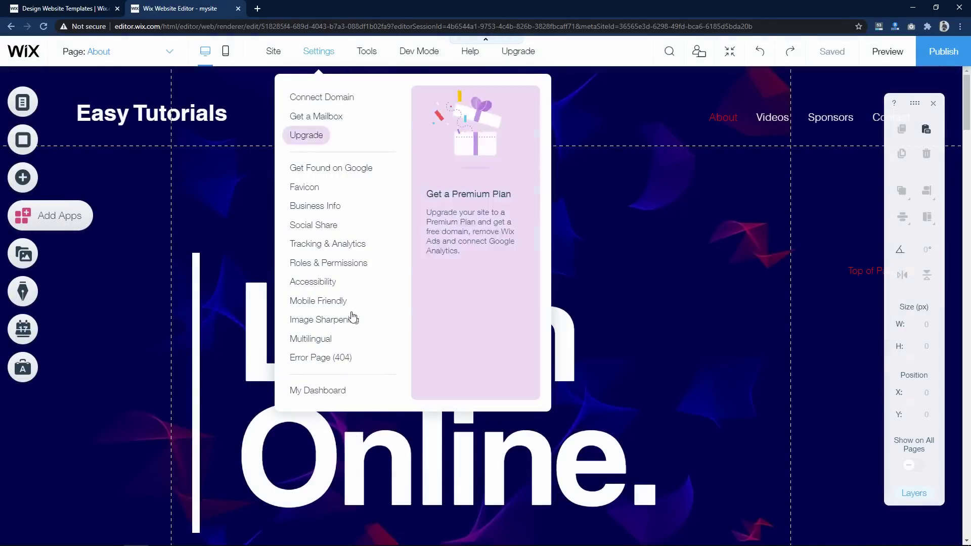
{"action": "left_click", "coordinate": [307, 391]}
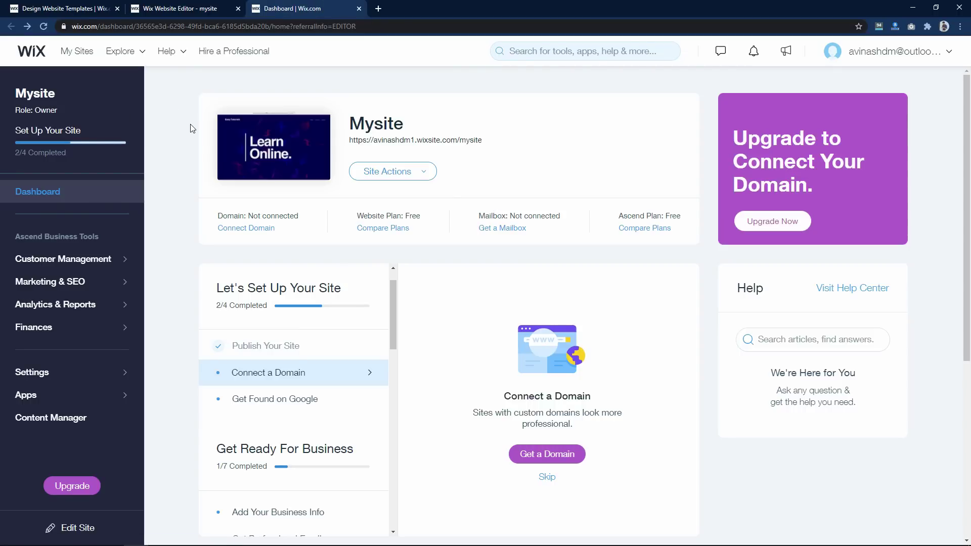
{"action": "scroll", "coordinate": [197, 117], "scroll_direction": "down", "scroll_amount": 1}
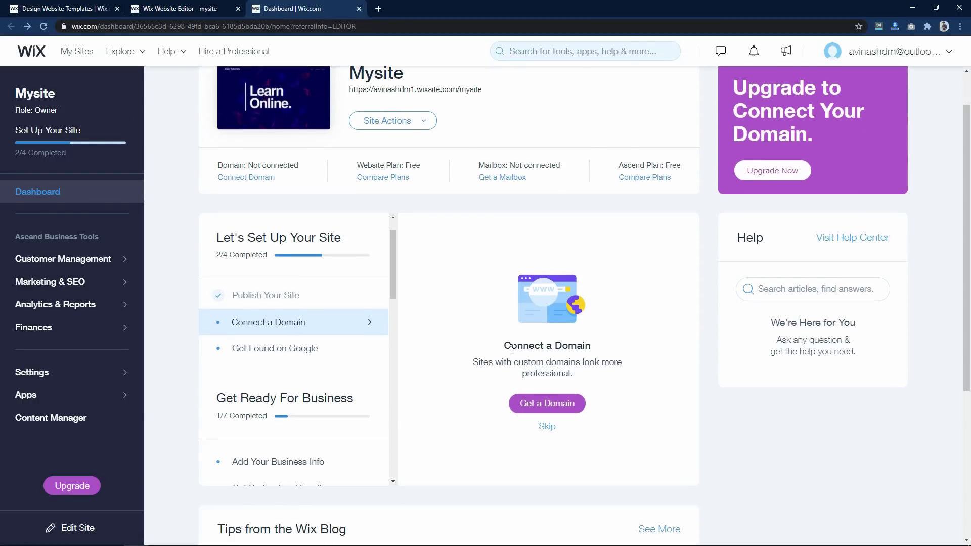
{"action": "left_click_drag", "start_coordinate": [511, 346], "coordinate": [593, 347]}
{"action": "left_click", "coordinate": [593, 347]}
{"action": "left_click_drag", "start_coordinate": [497, 362], "coordinate": [595, 362]}
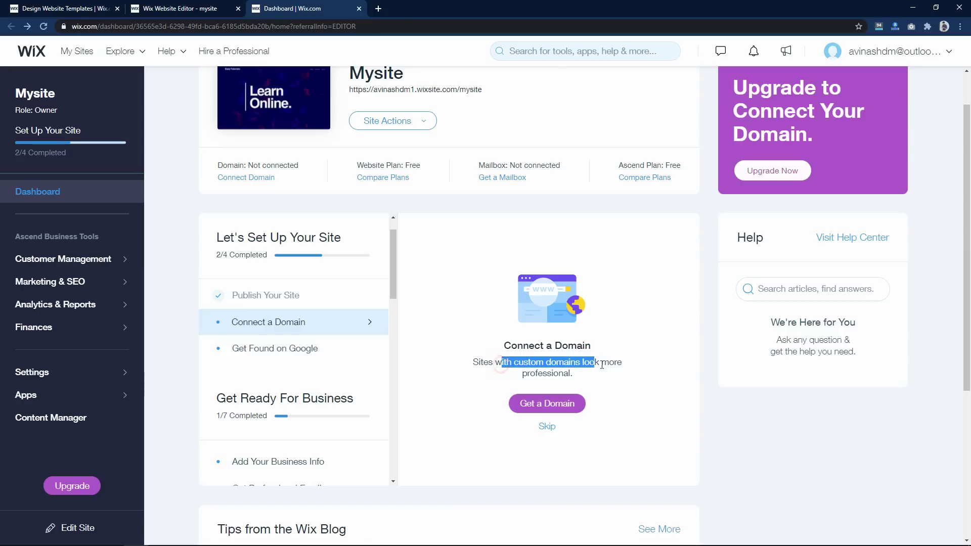
{"action": "left_click", "coordinate": [595, 362]}
{"action": "left_click", "coordinate": [571, 405]}
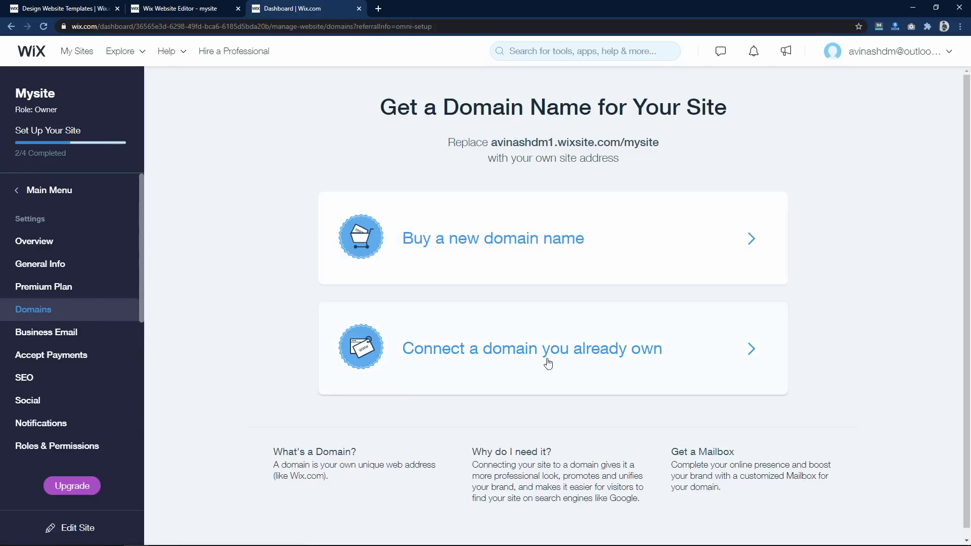
- Search easytutorials.com, then easytutorialsvideo.com, and claim easytutorialsvideo.com for Mysite
{"action": "left_click", "coordinate": [683, 250]}
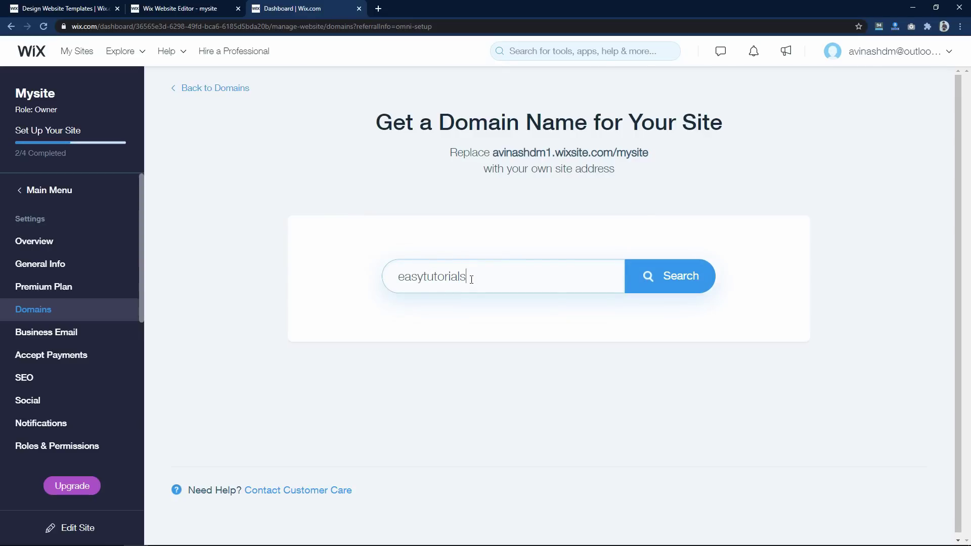
{"action": "left_click", "coordinate": [662, 294]}
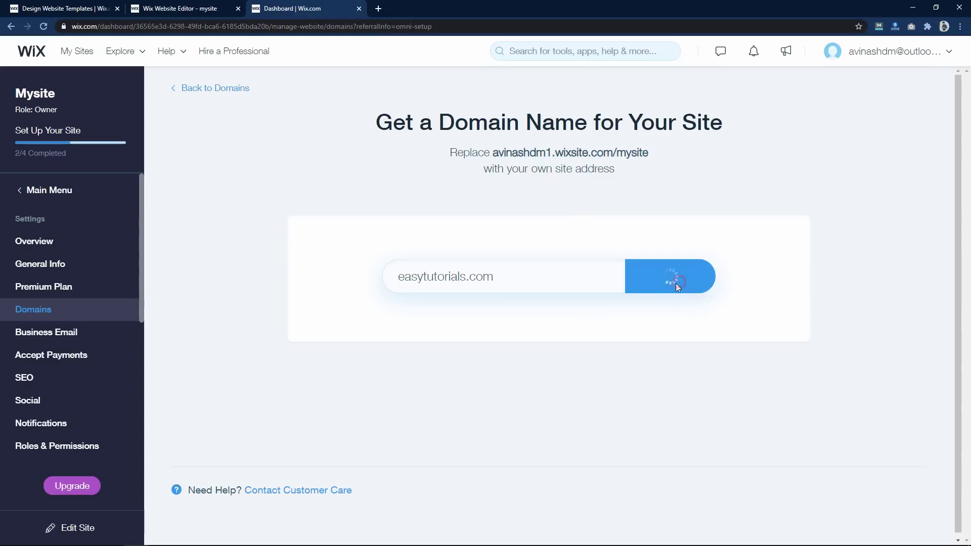
{"action": "left_click", "coordinate": [468, 277]}
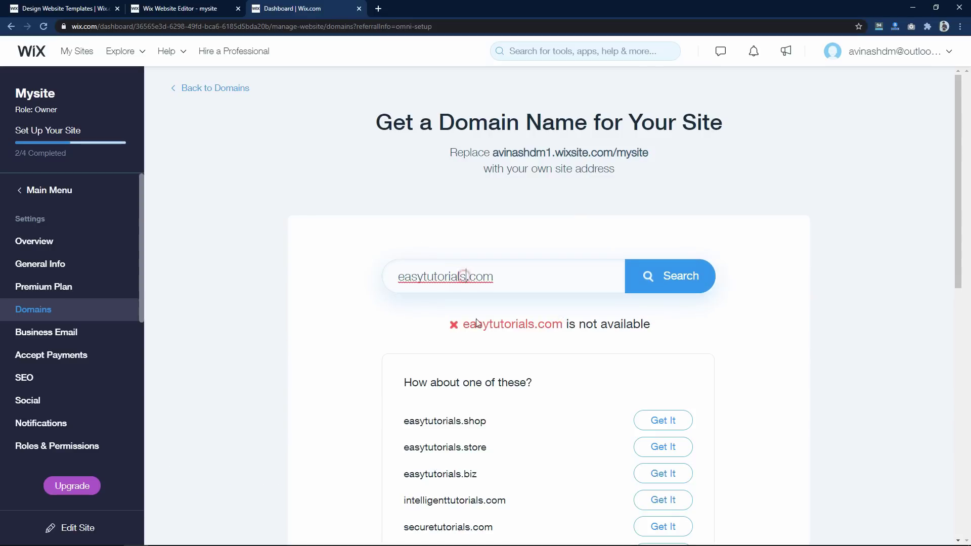
{"action": "type", "text": "video"}
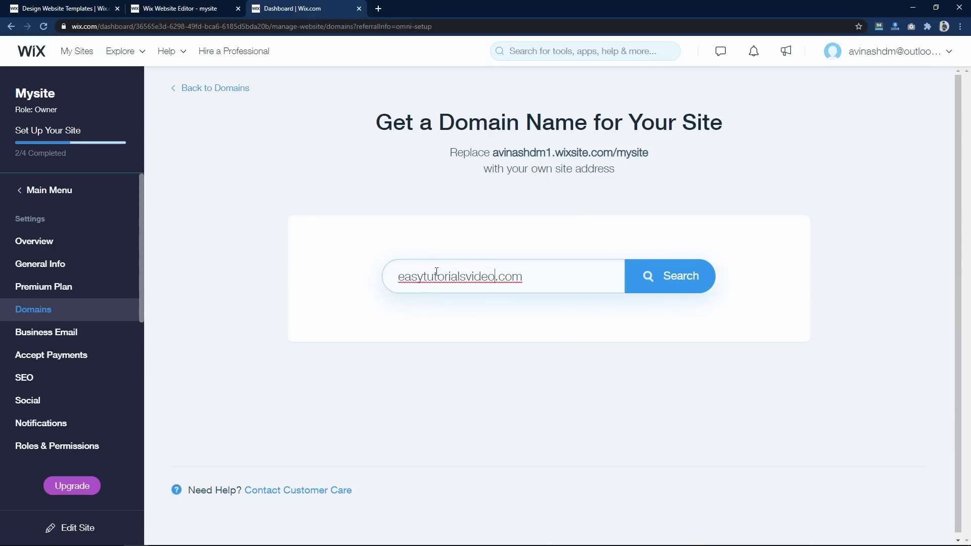
{"action": "left_click", "coordinate": [682, 281]}
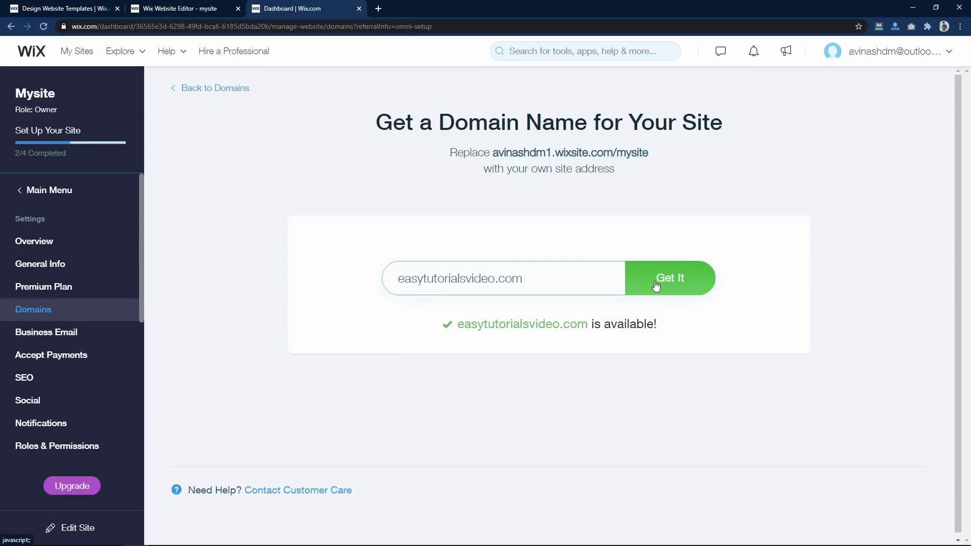
{"action": "left_click", "coordinate": [555, 327]}
{"action": "left_click", "coordinate": [664, 287]}
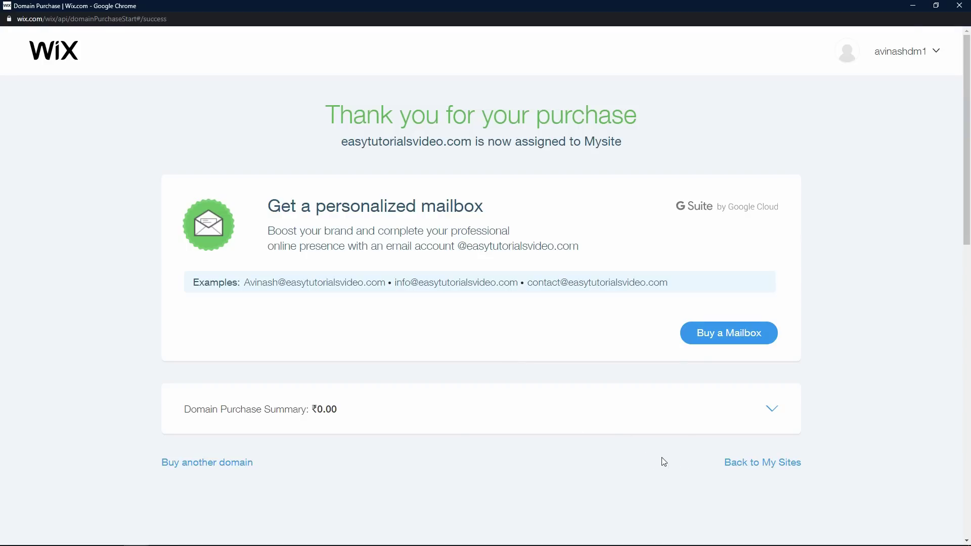
{"action": "left_click", "coordinate": [775, 469]}
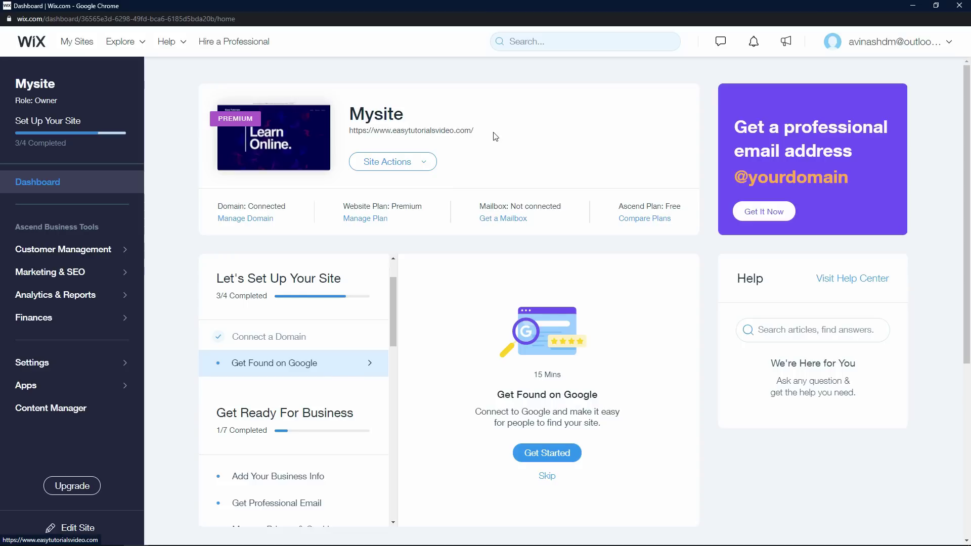
{"action": "left_click", "coordinate": [422, 134]}
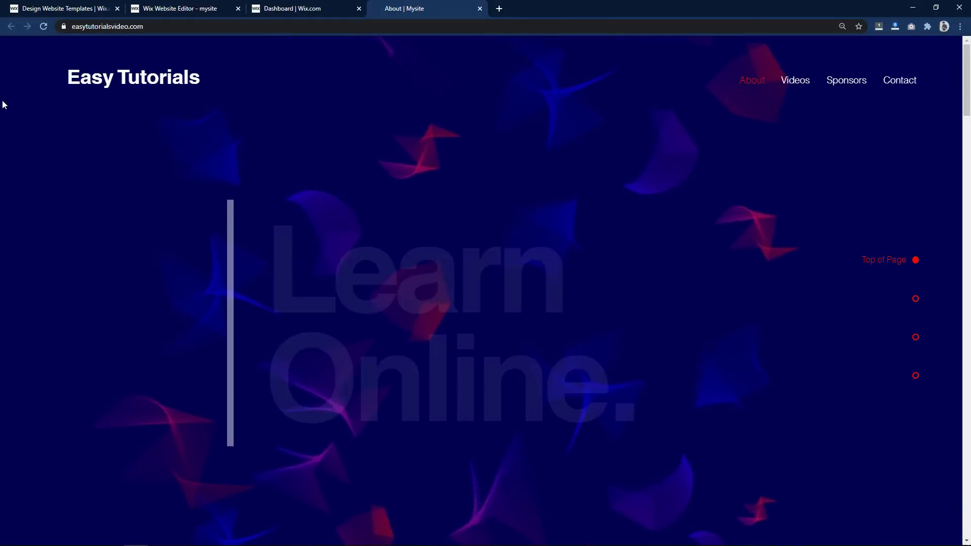